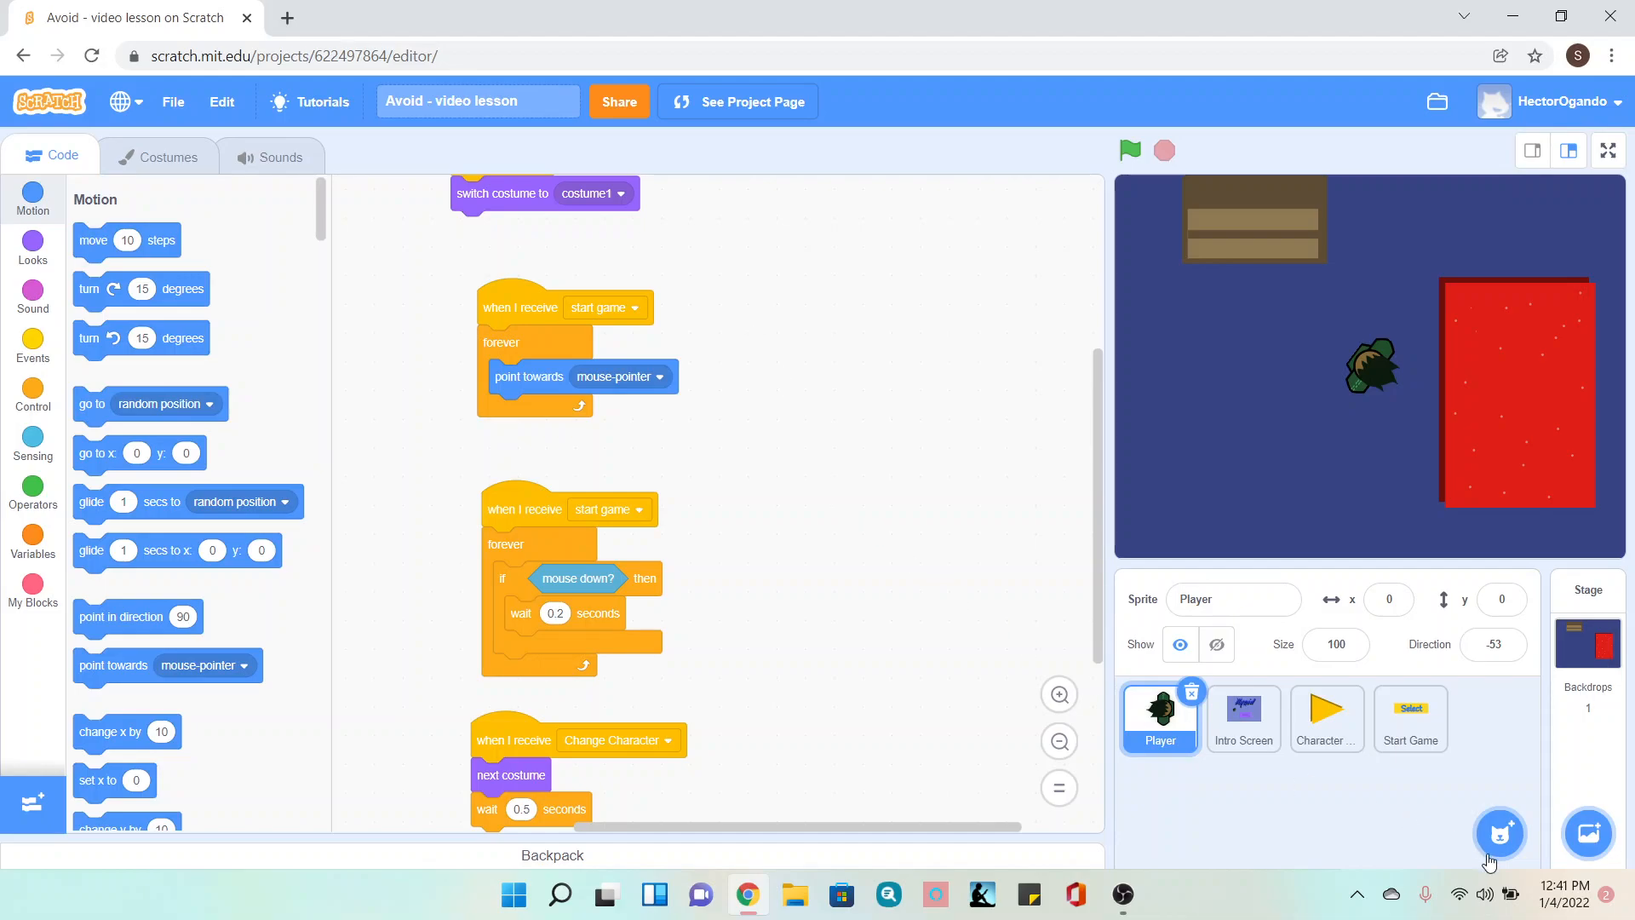
# Step: Create a blank painted sprite and name it Enemy
pyautogui.moveTo(1499, 839)
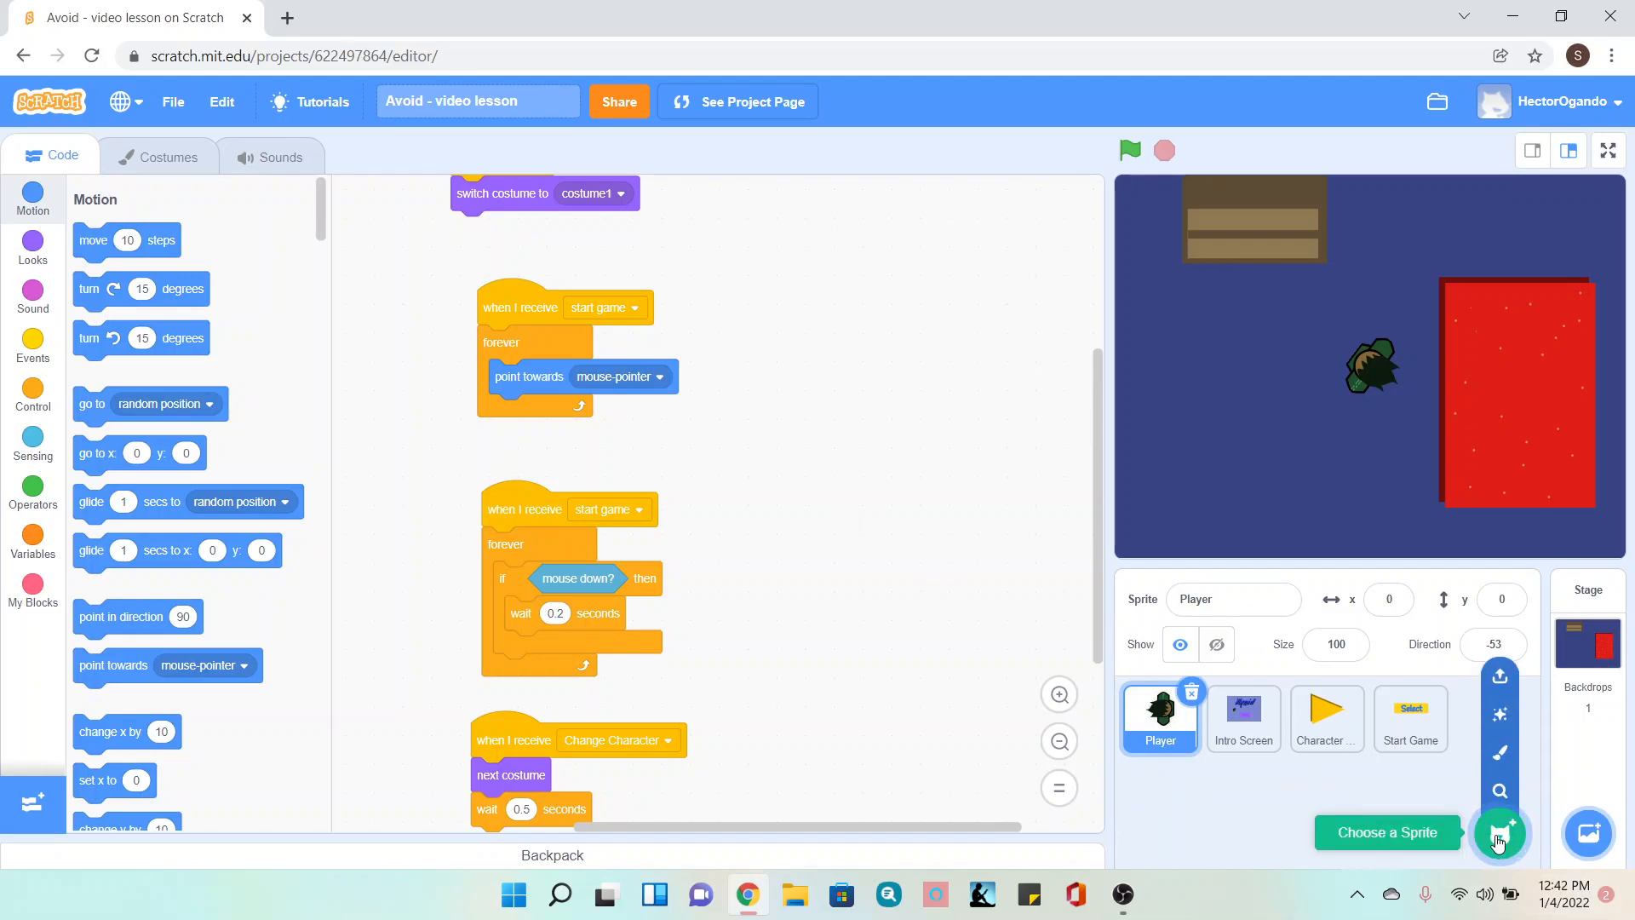
pyautogui.click(1500, 752)
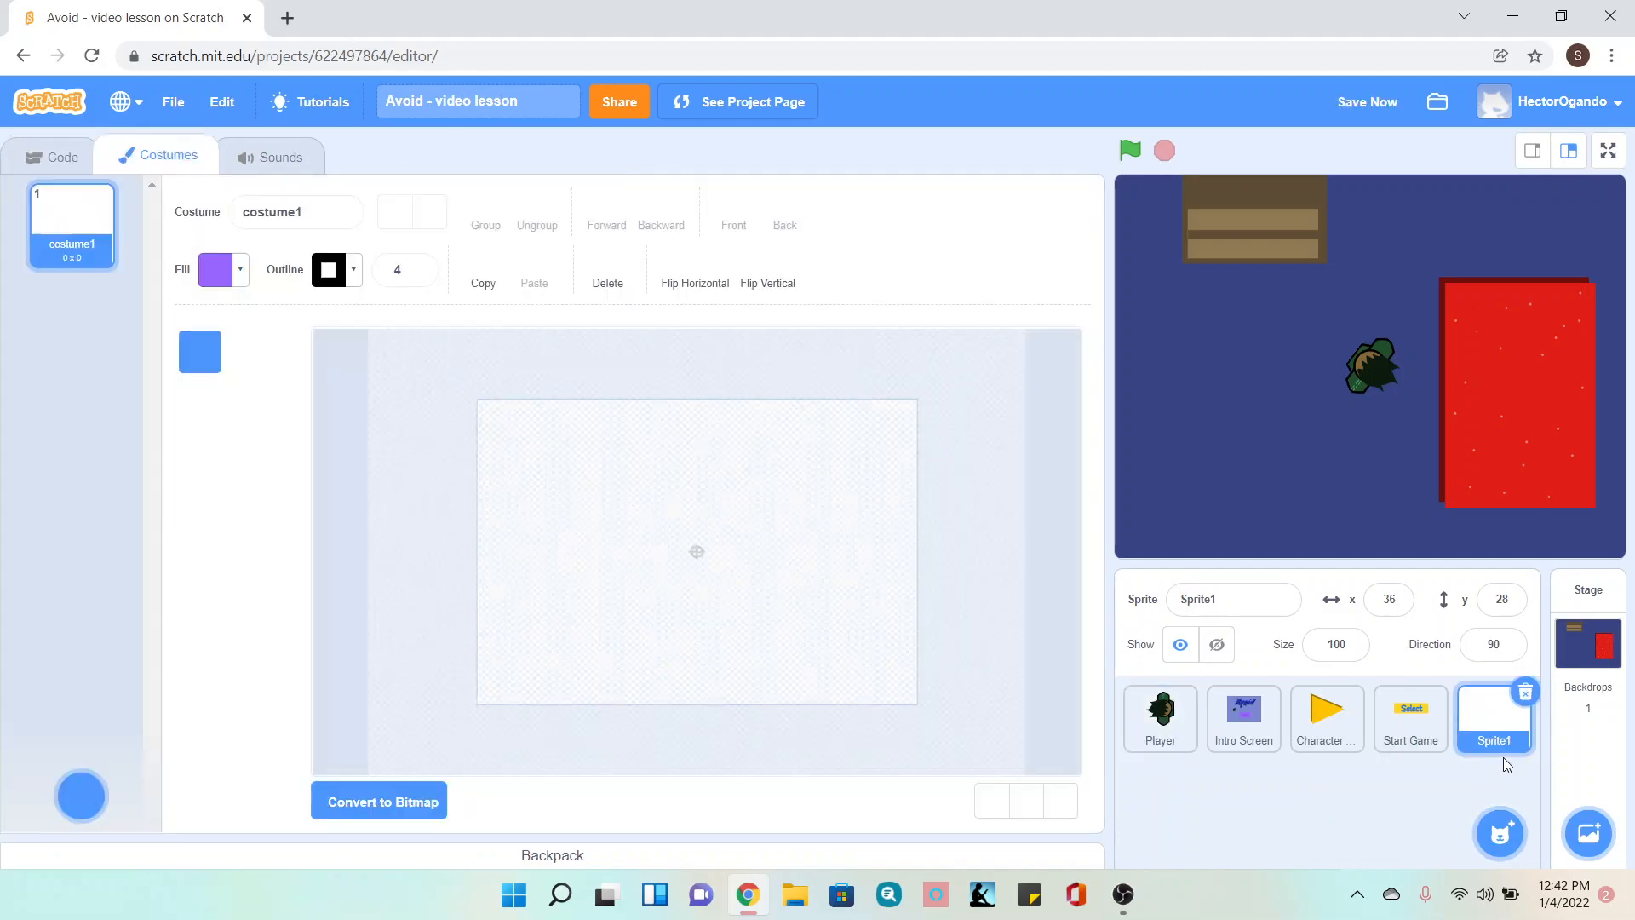
pyautogui.click(1241, 601)
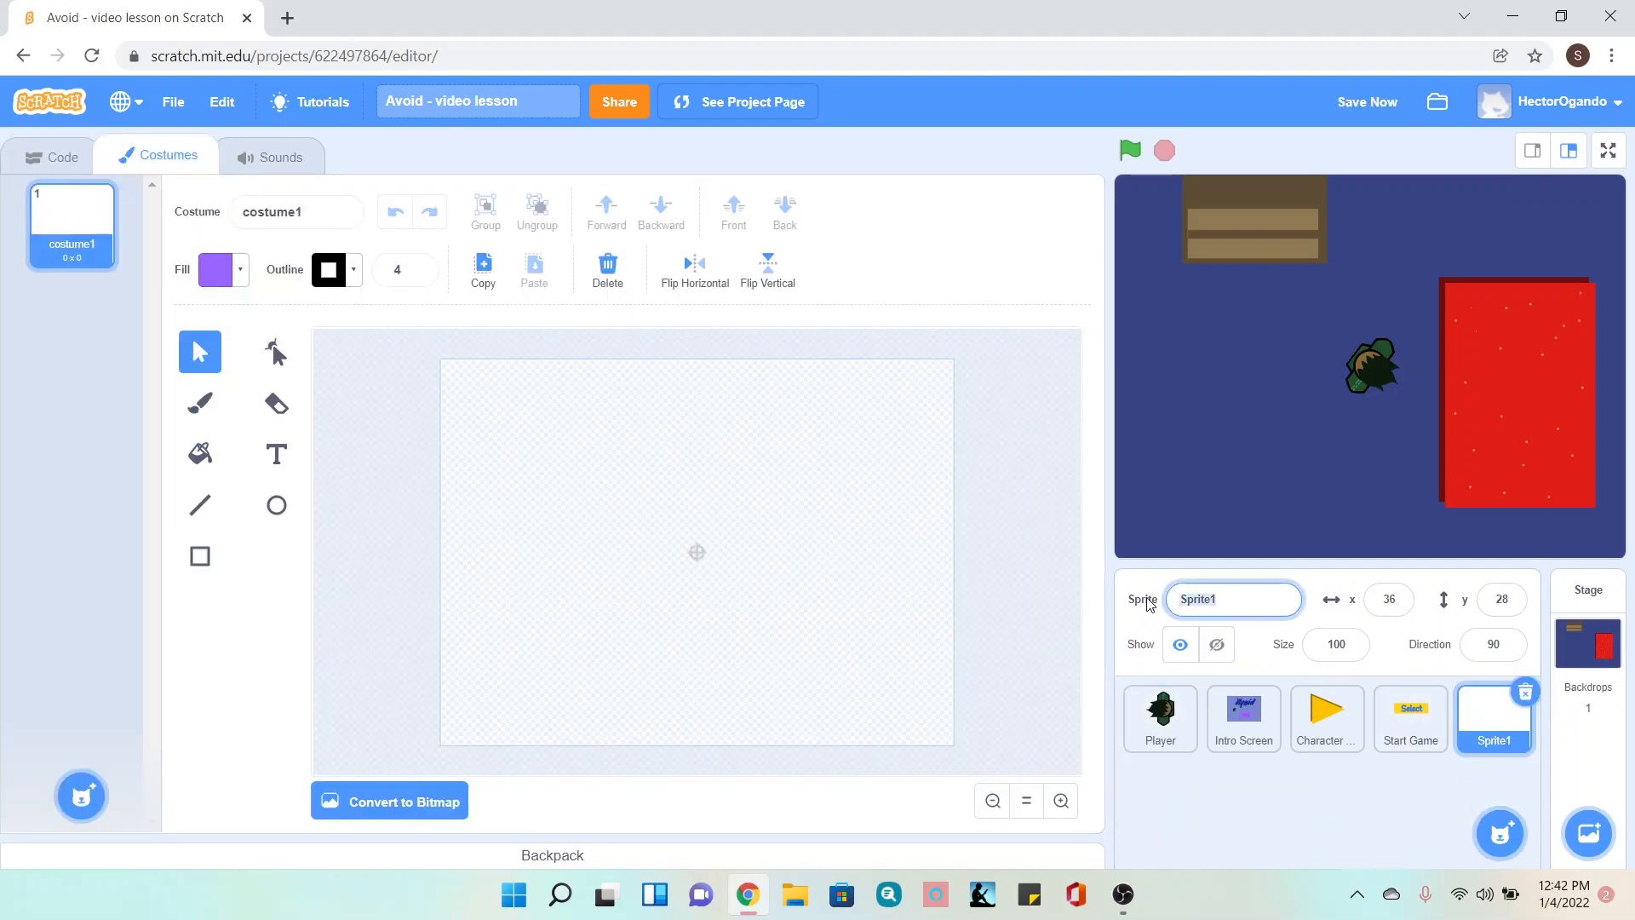
pyautogui.write('Enemy')
pyautogui.click(1204, 800)
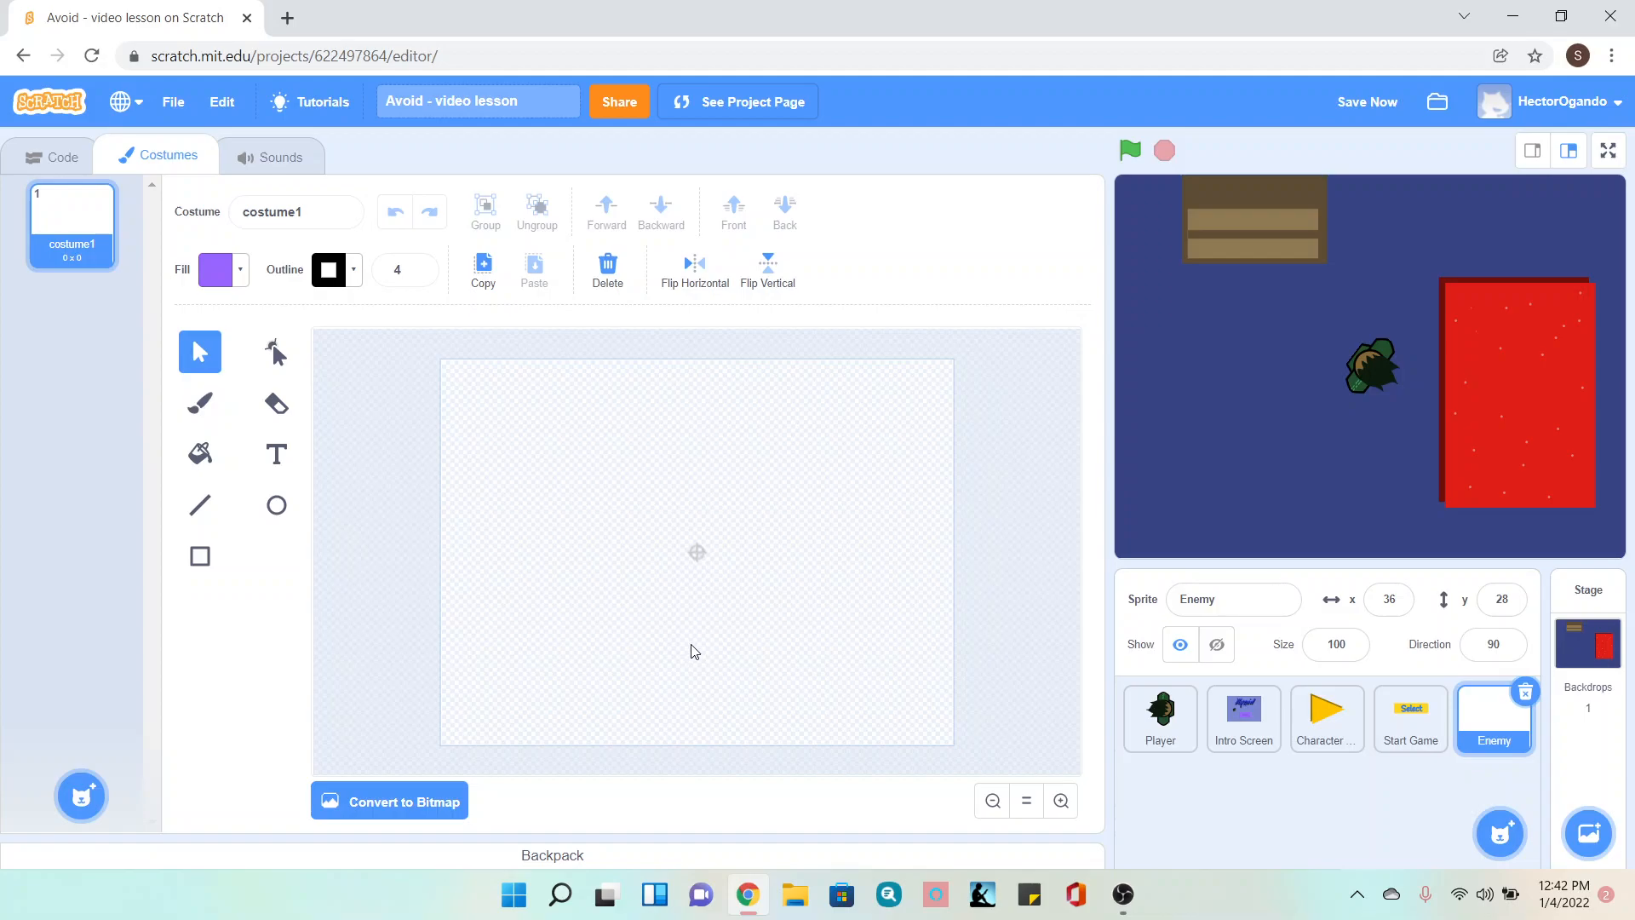
# Step: Set up the Circle tool with a dark purple fill of color 72, saturation 59 and brightness 64
pyautogui.click(1062, 801)
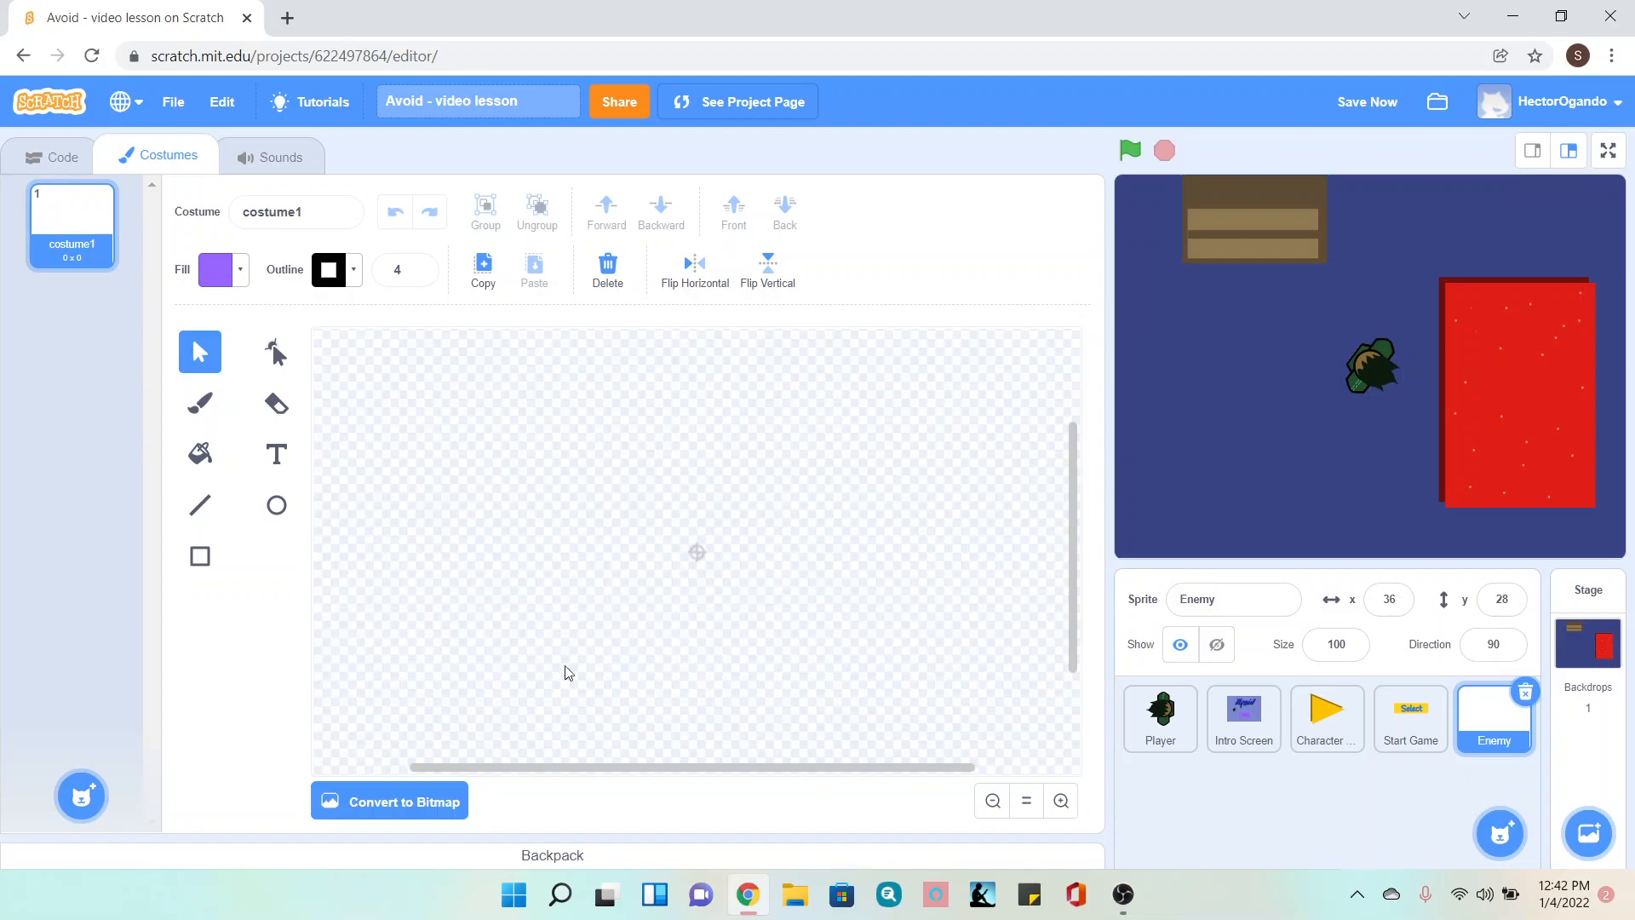
pyautogui.click(278, 508)
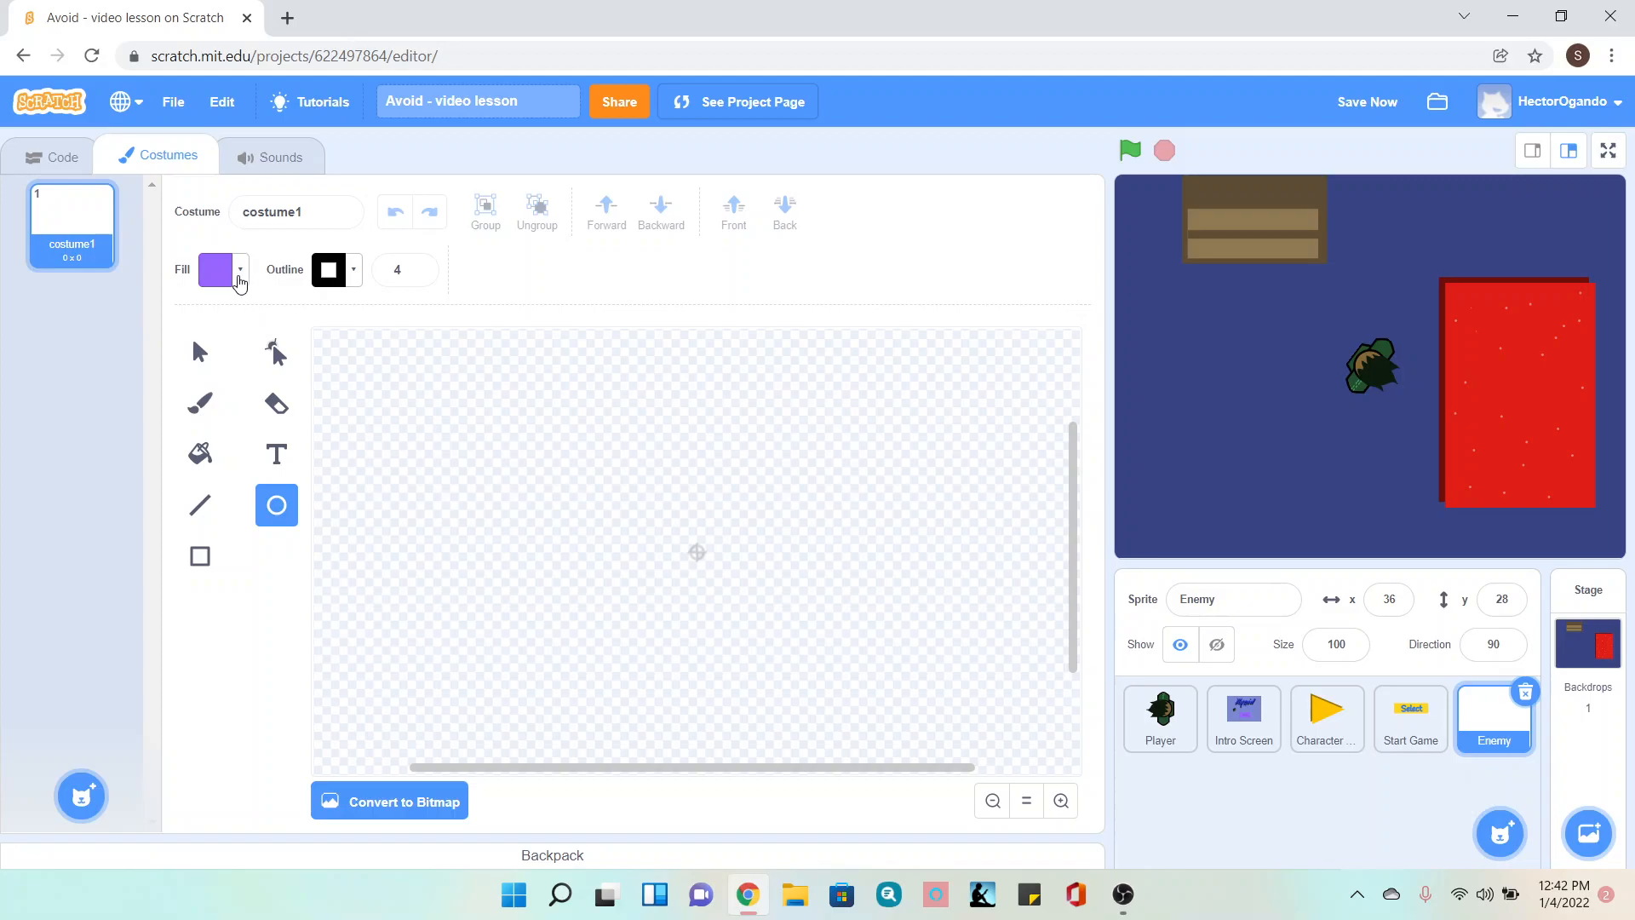
pyautogui.click(239, 280)
pyautogui.moveTo(252, 454); pyautogui.dragTo(213, 462)
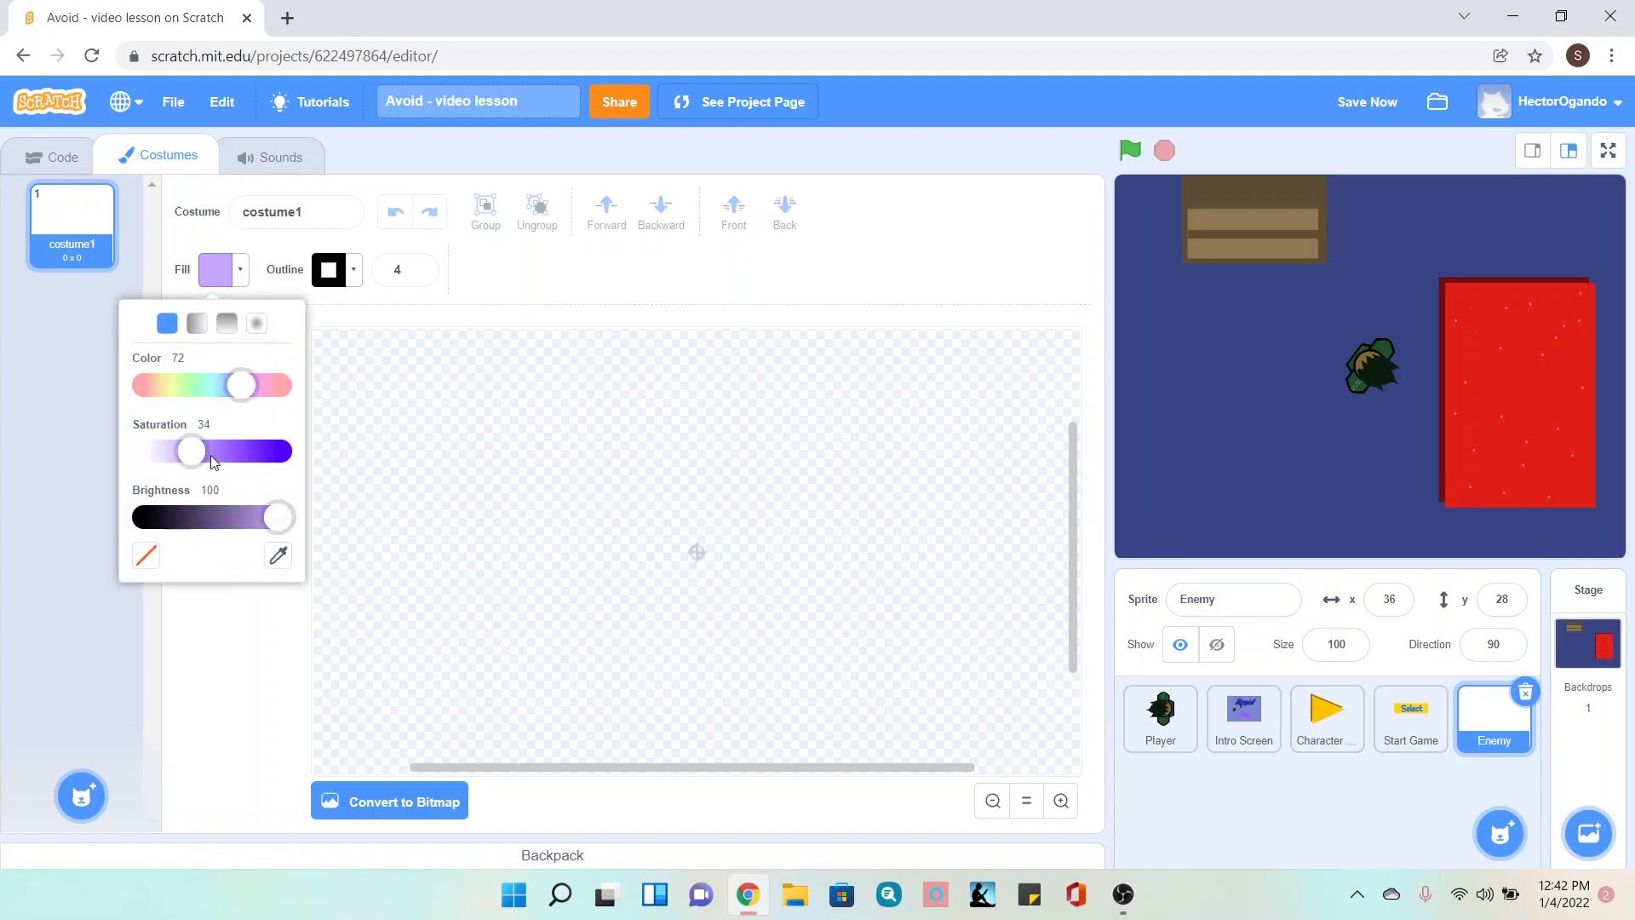
pyautogui.click(227, 458)
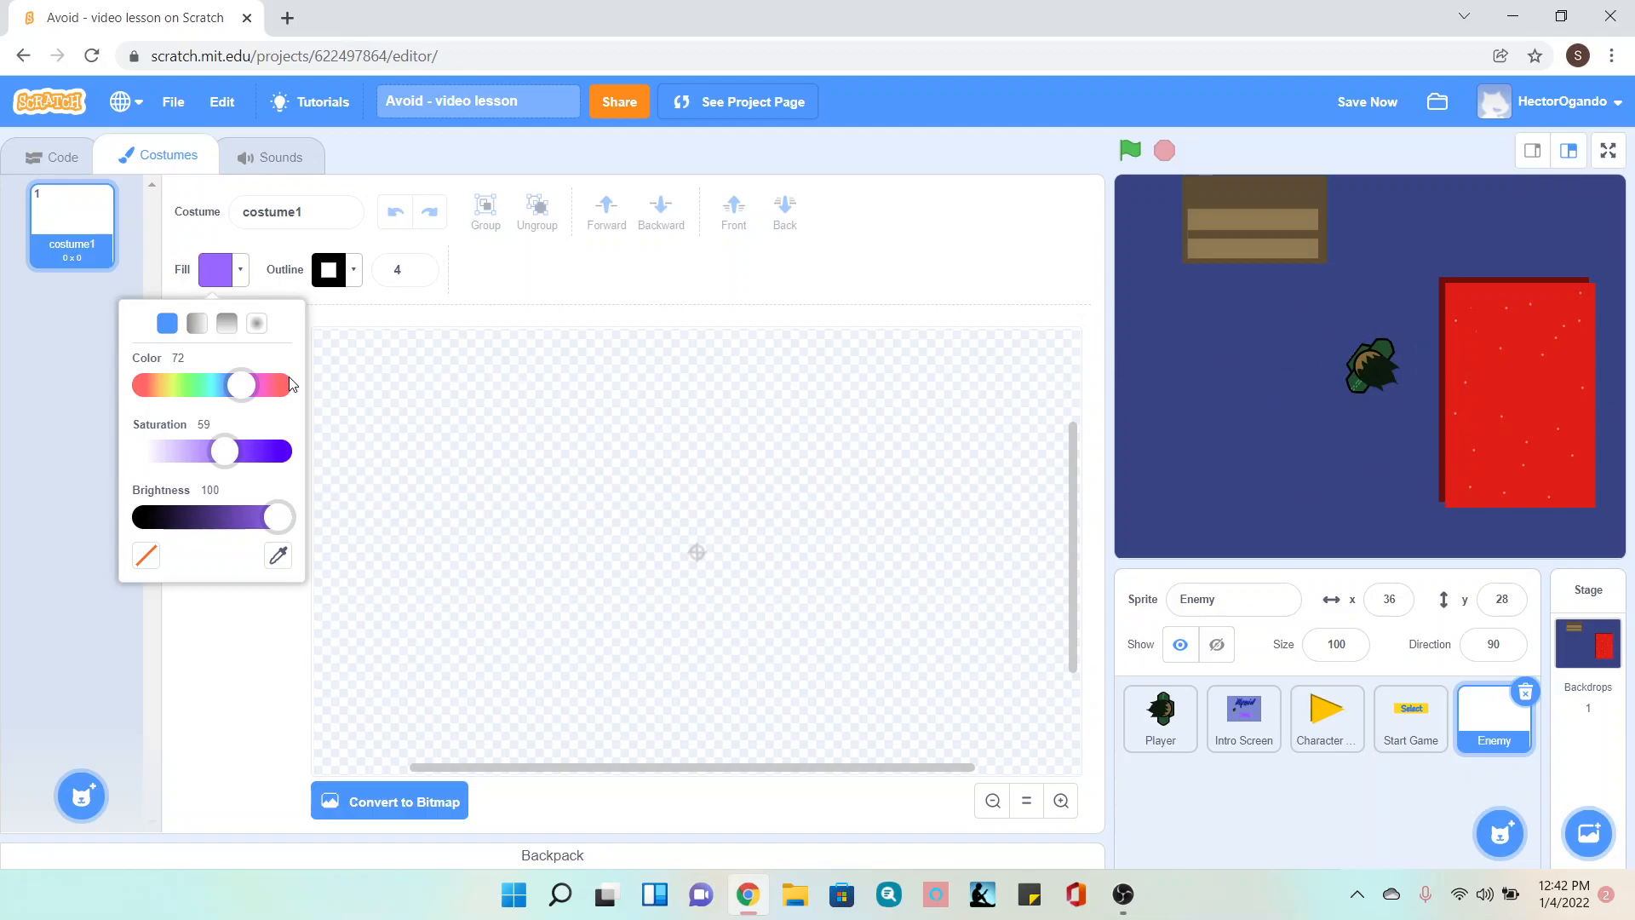
pyautogui.click(232, 517)
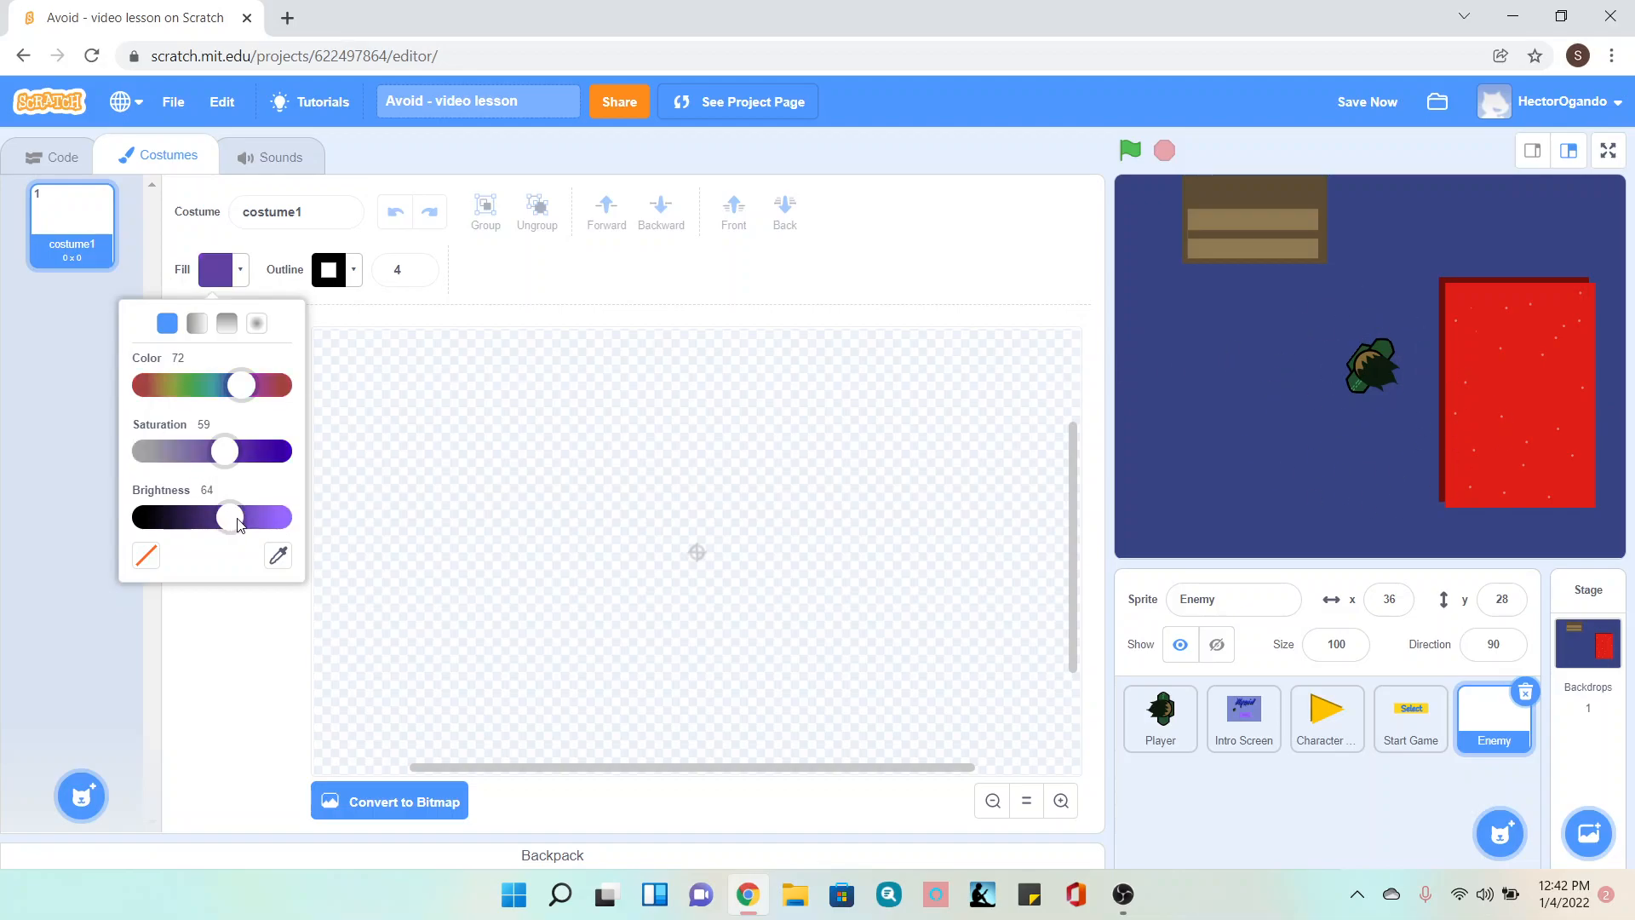
# Step: Set the outline width to 6 and draw a circle centred on the canvas as the enemy's body
pyautogui.click(418, 266)
pyautogui.click(419, 265)
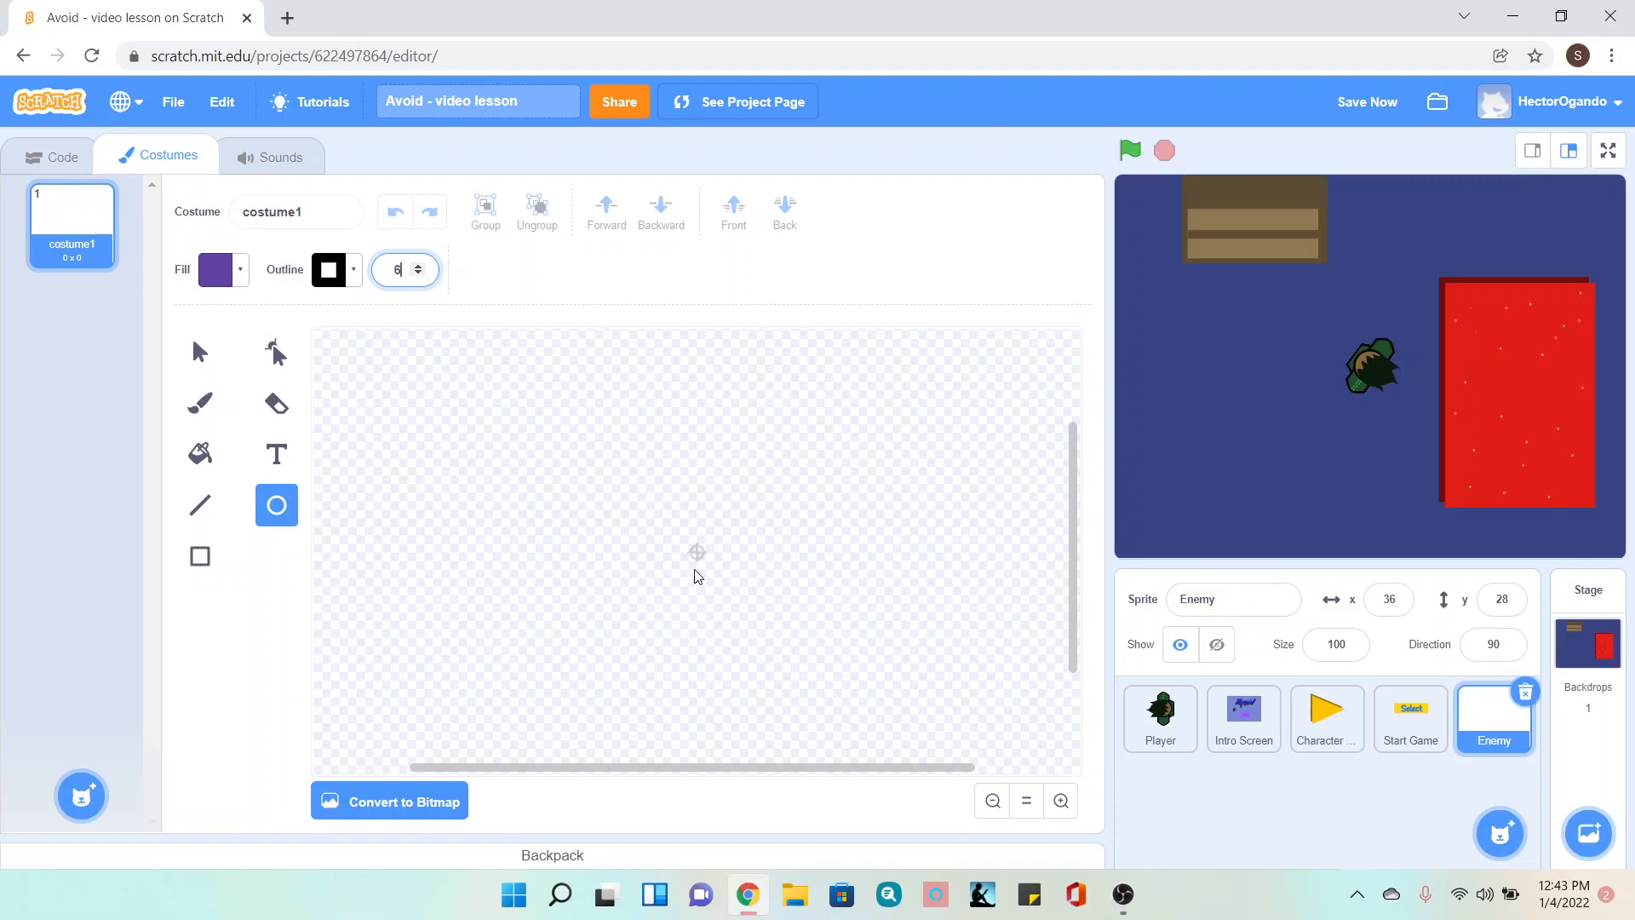
pyautogui.moveTo(640, 508); pyautogui.dragTo(801, 703)
pyautogui.moveTo(749, 650); pyautogui.dragTo(704, 584)
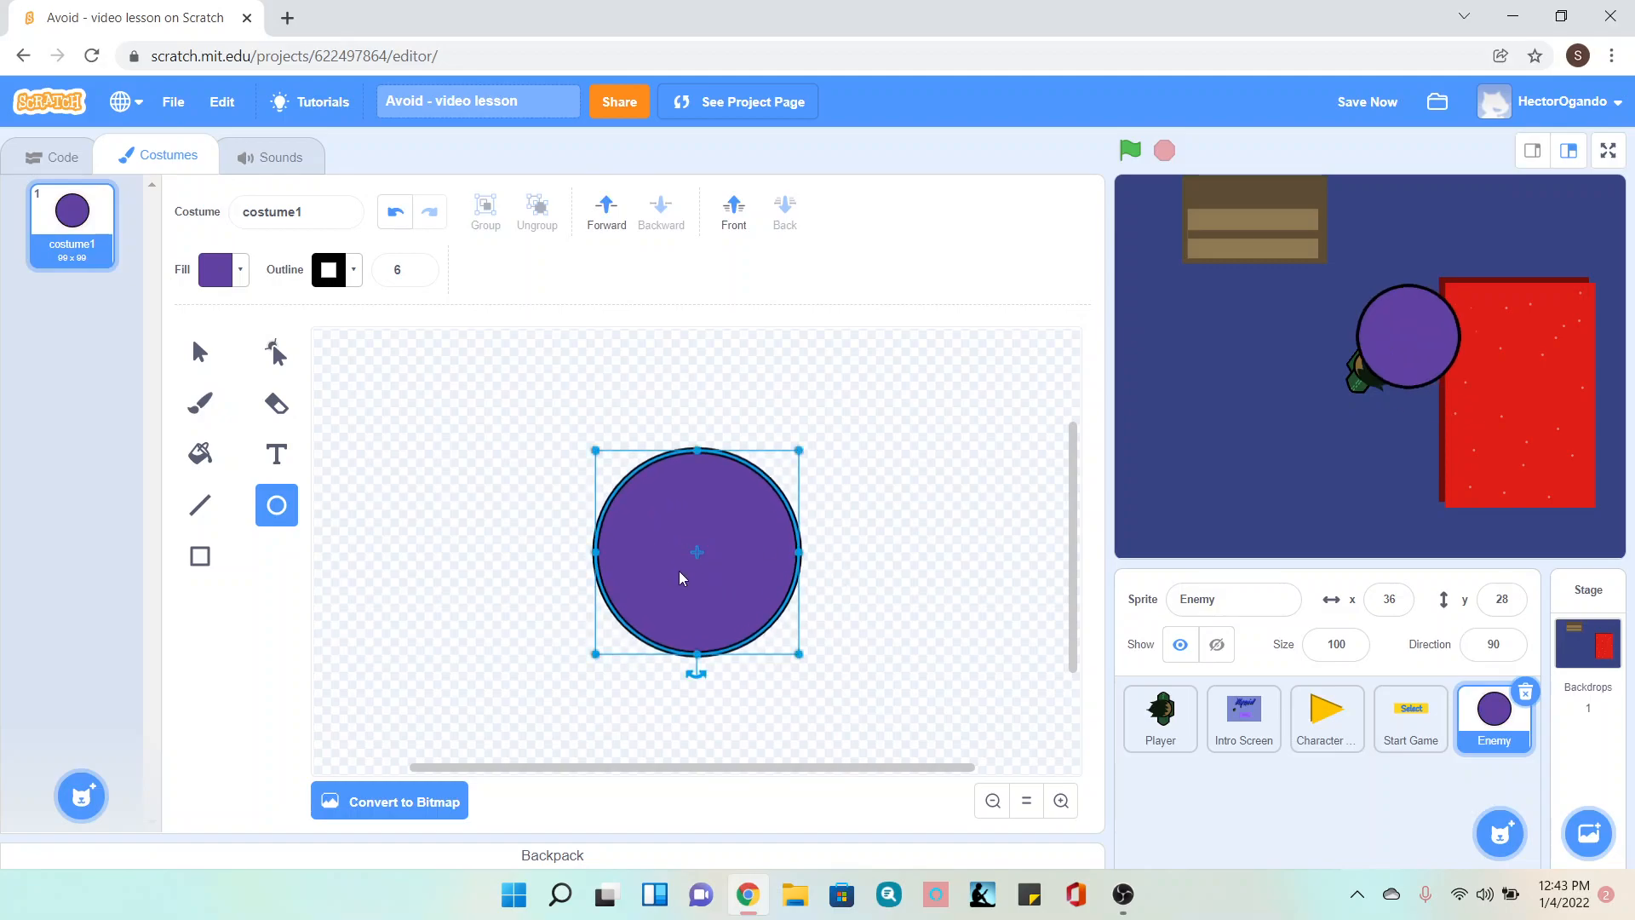
# Step: Add a curve point on each side of the circle's leftmost point and pull that point outward into a long tail
pyautogui.click(276, 352)
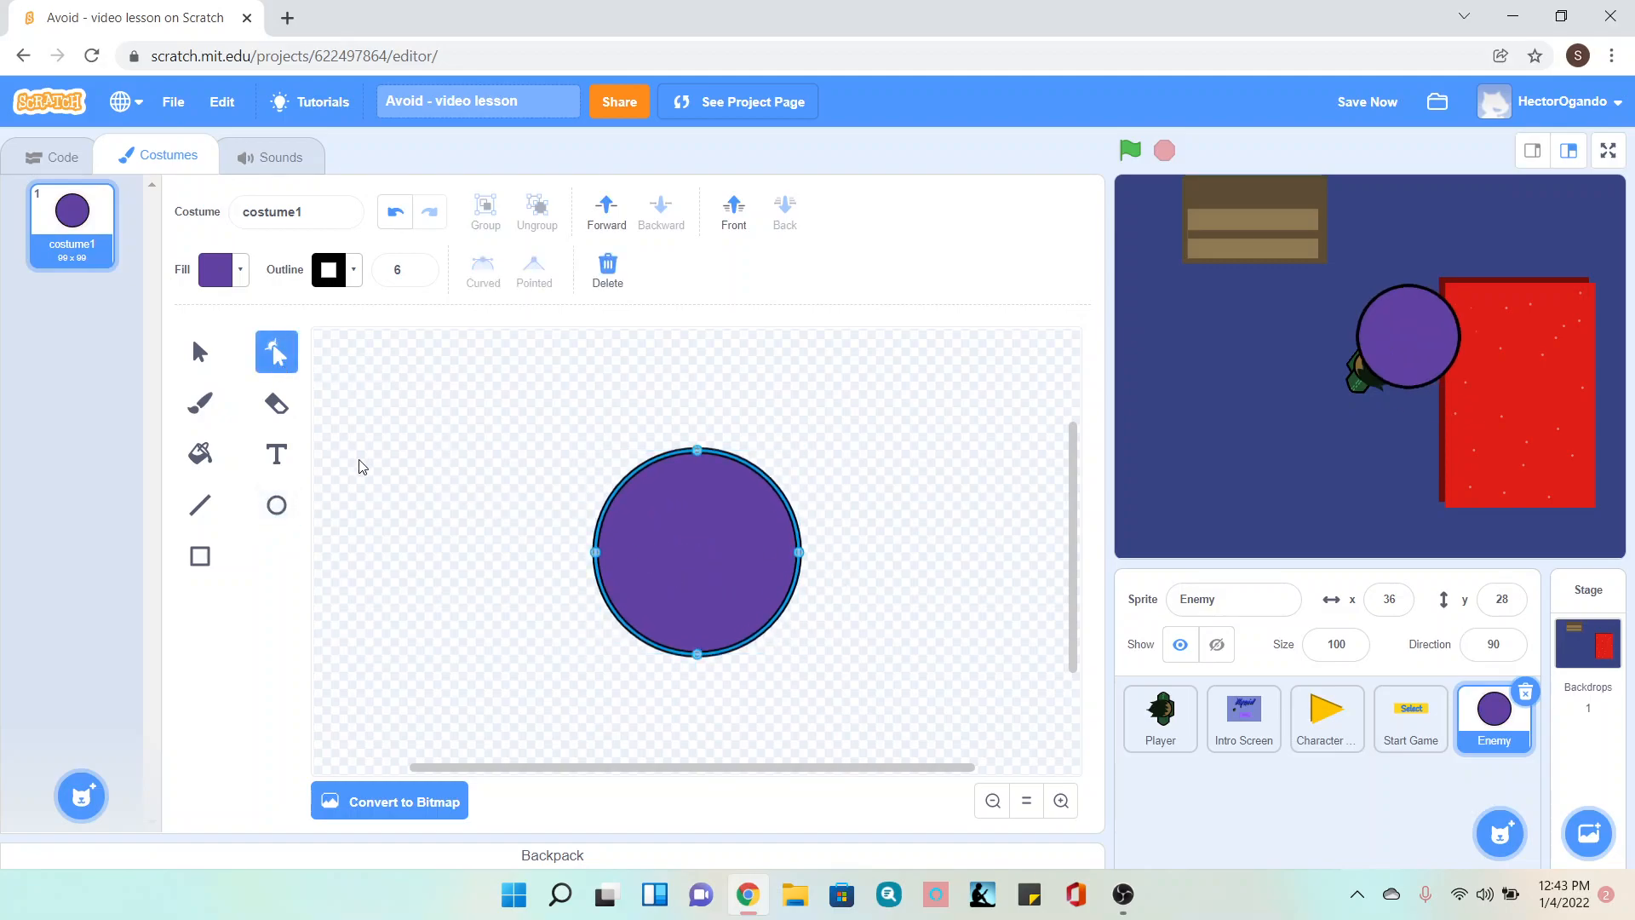
pyautogui.click(596, 555)
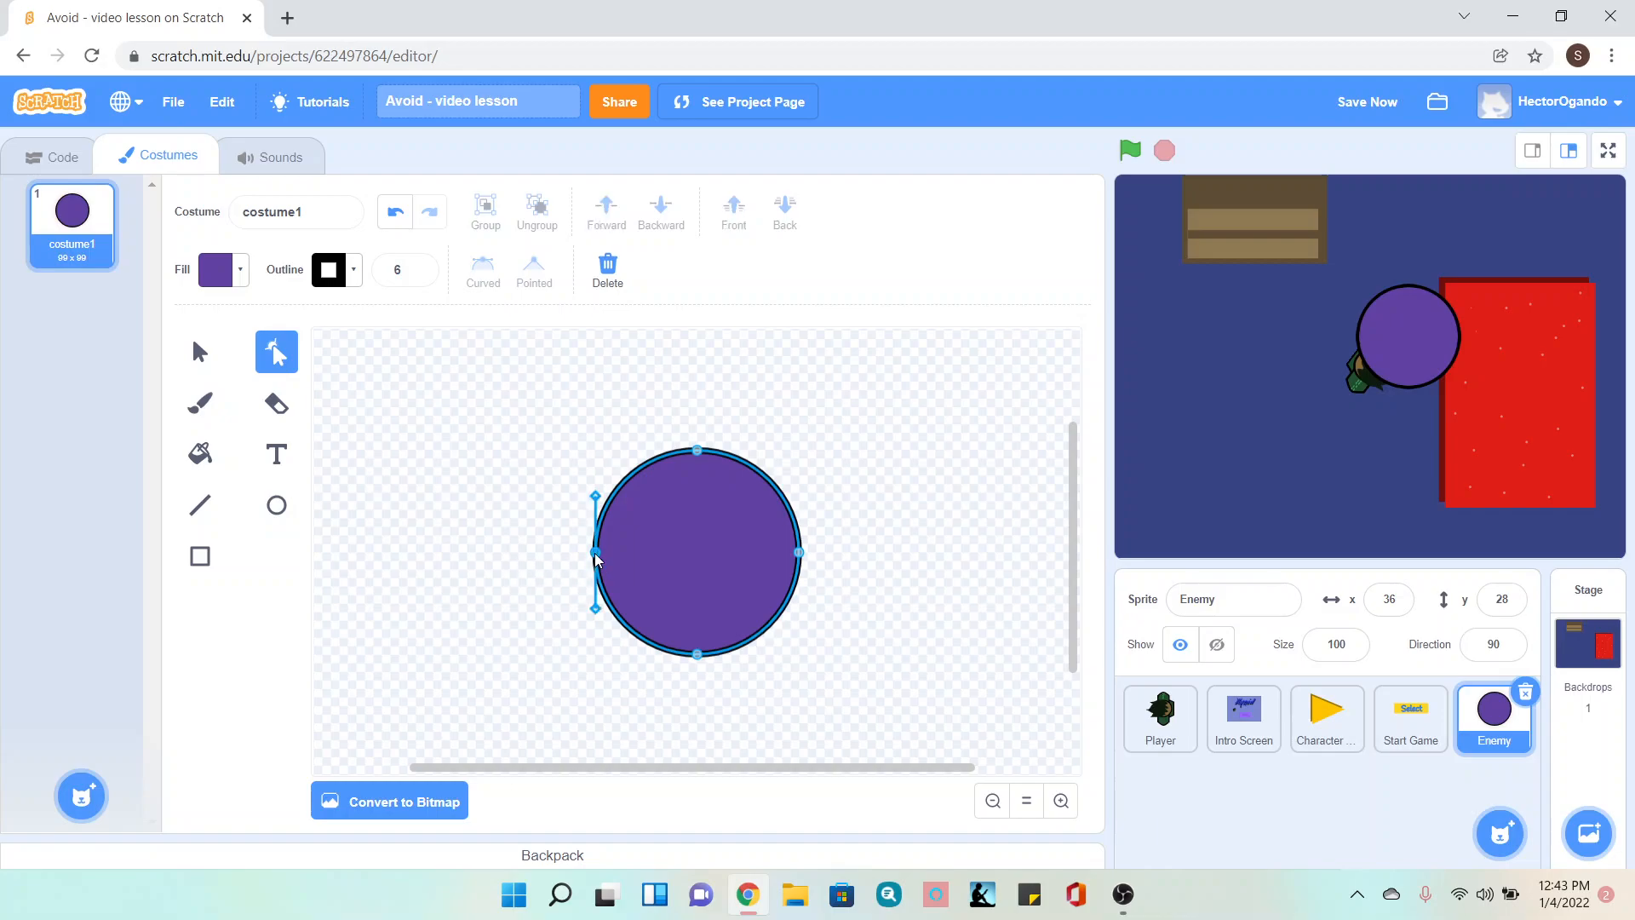
pyautogui.click(606, 507)
pyautogui.click(608, 599)
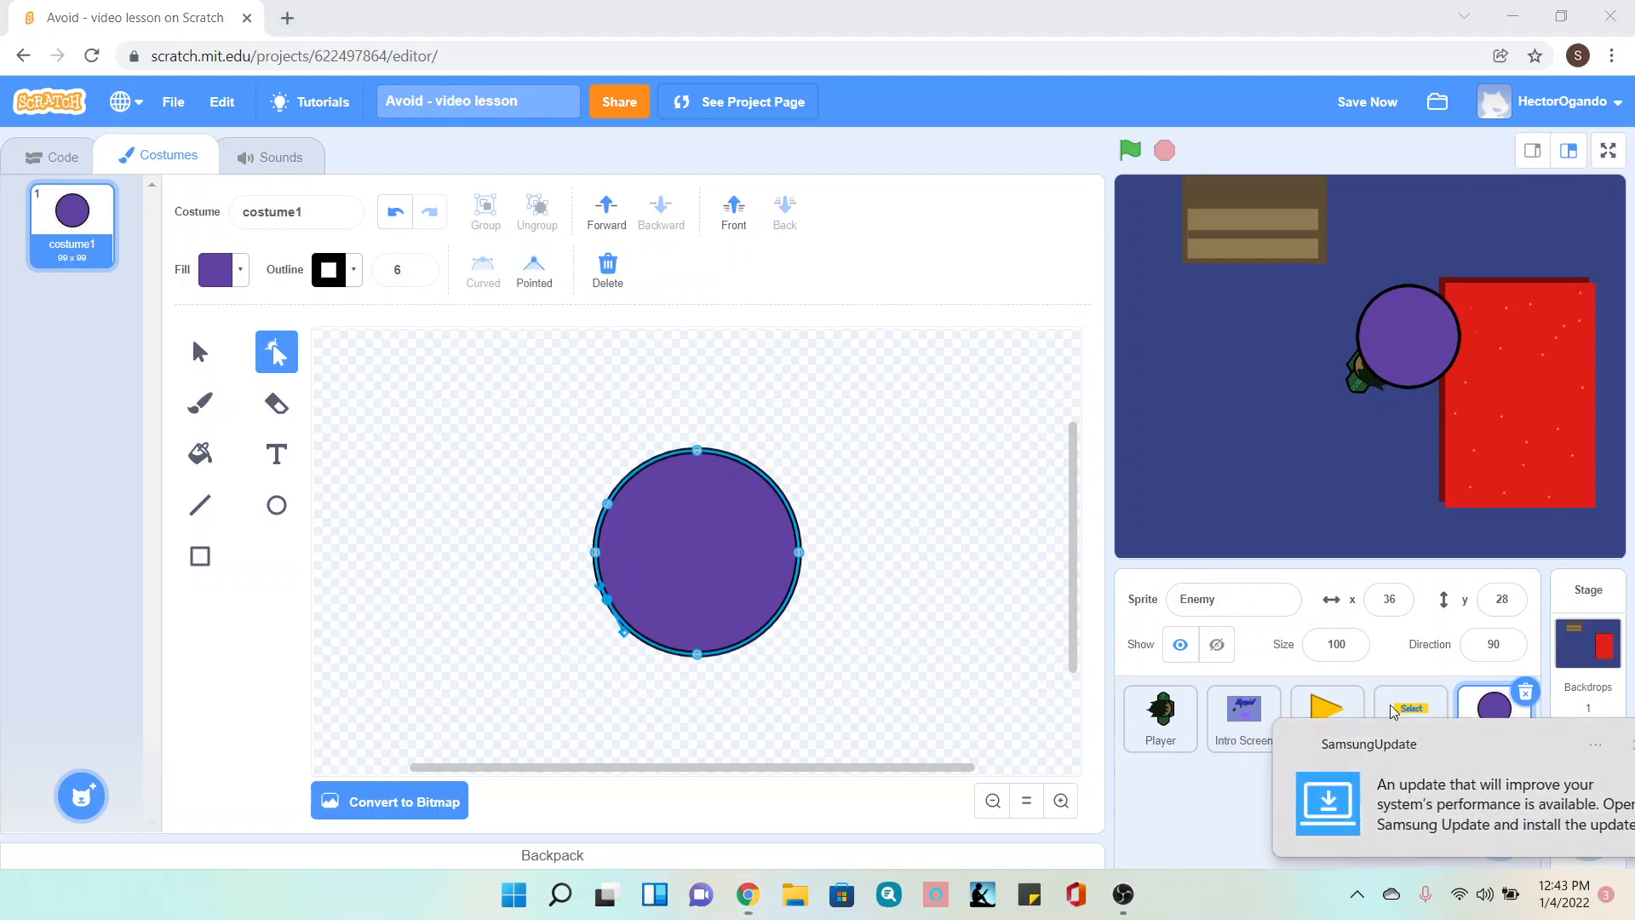
pyautogui.moveTo(595, 554); pyautogui.dragTo(422, 543)
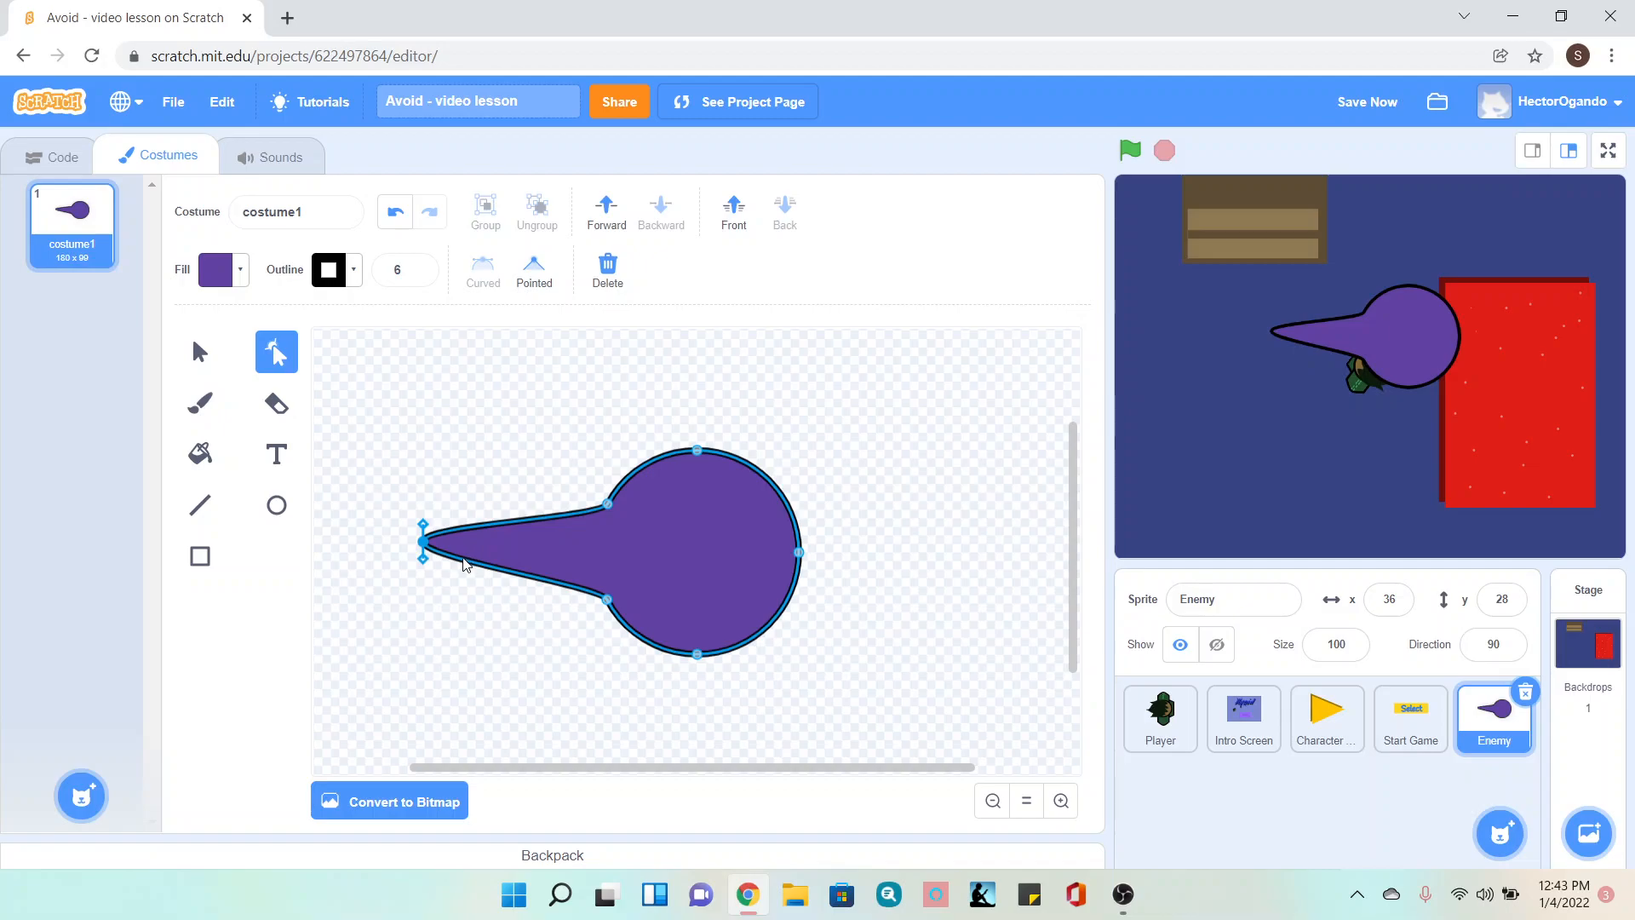
# Step: Bend the tail into a wave with added points, and shift the body's top and bottom points outward and back toward the tail
pyautogui.moveTo(463, 560); pyautogui.dragTo(453, 613)
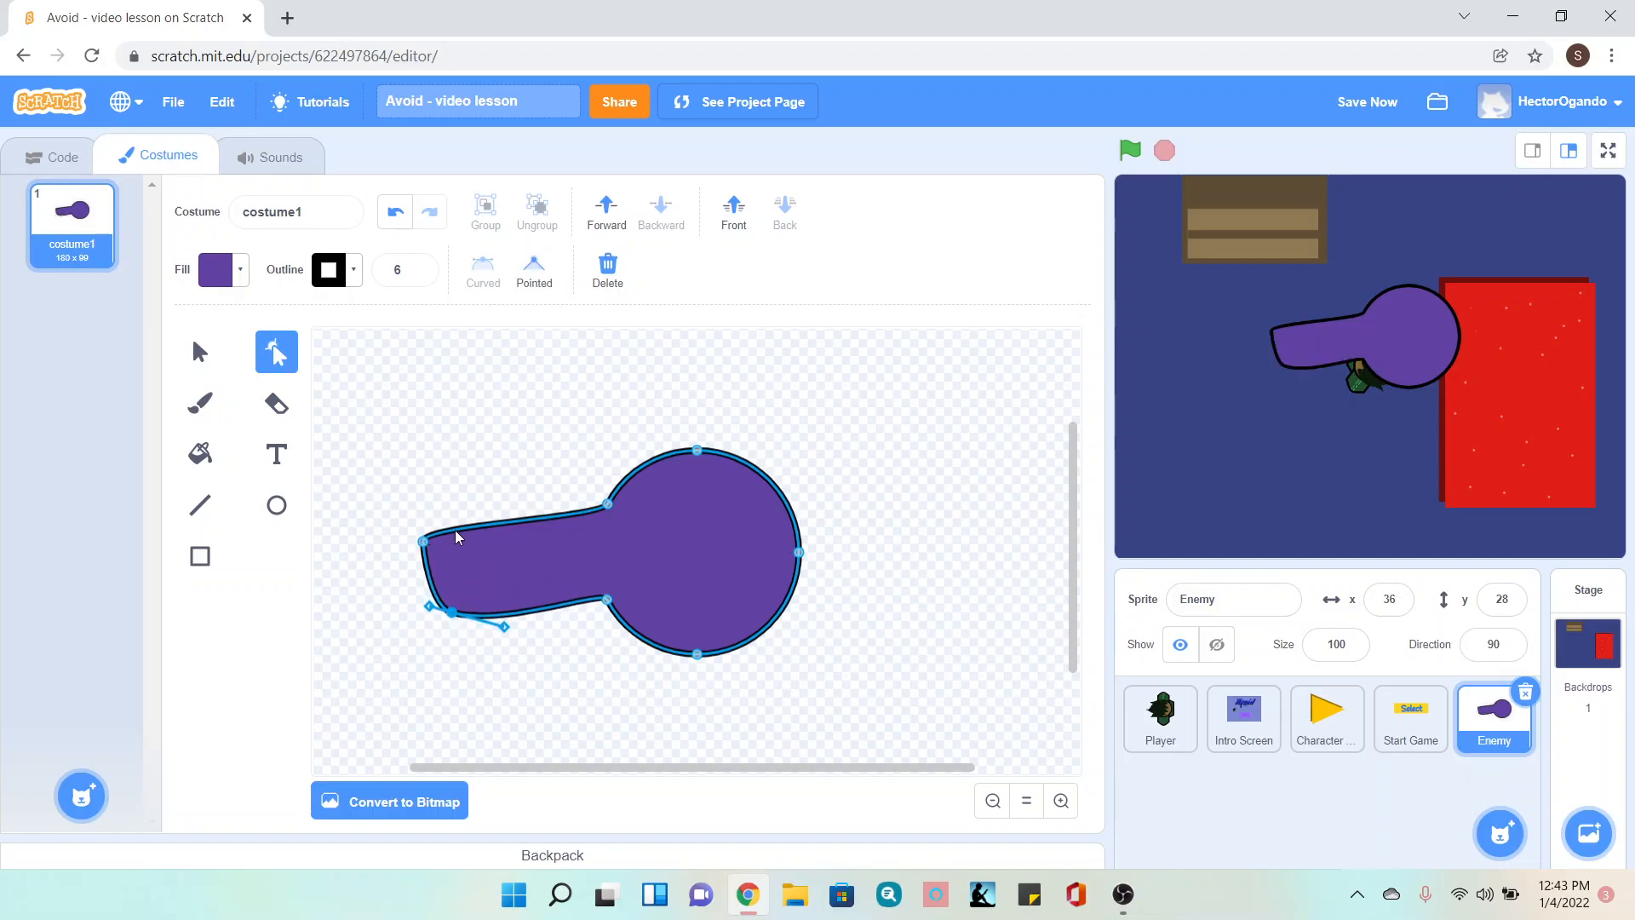
pyautogui.moveTo(457, 536); pyautogui.dragTo(499, 494)
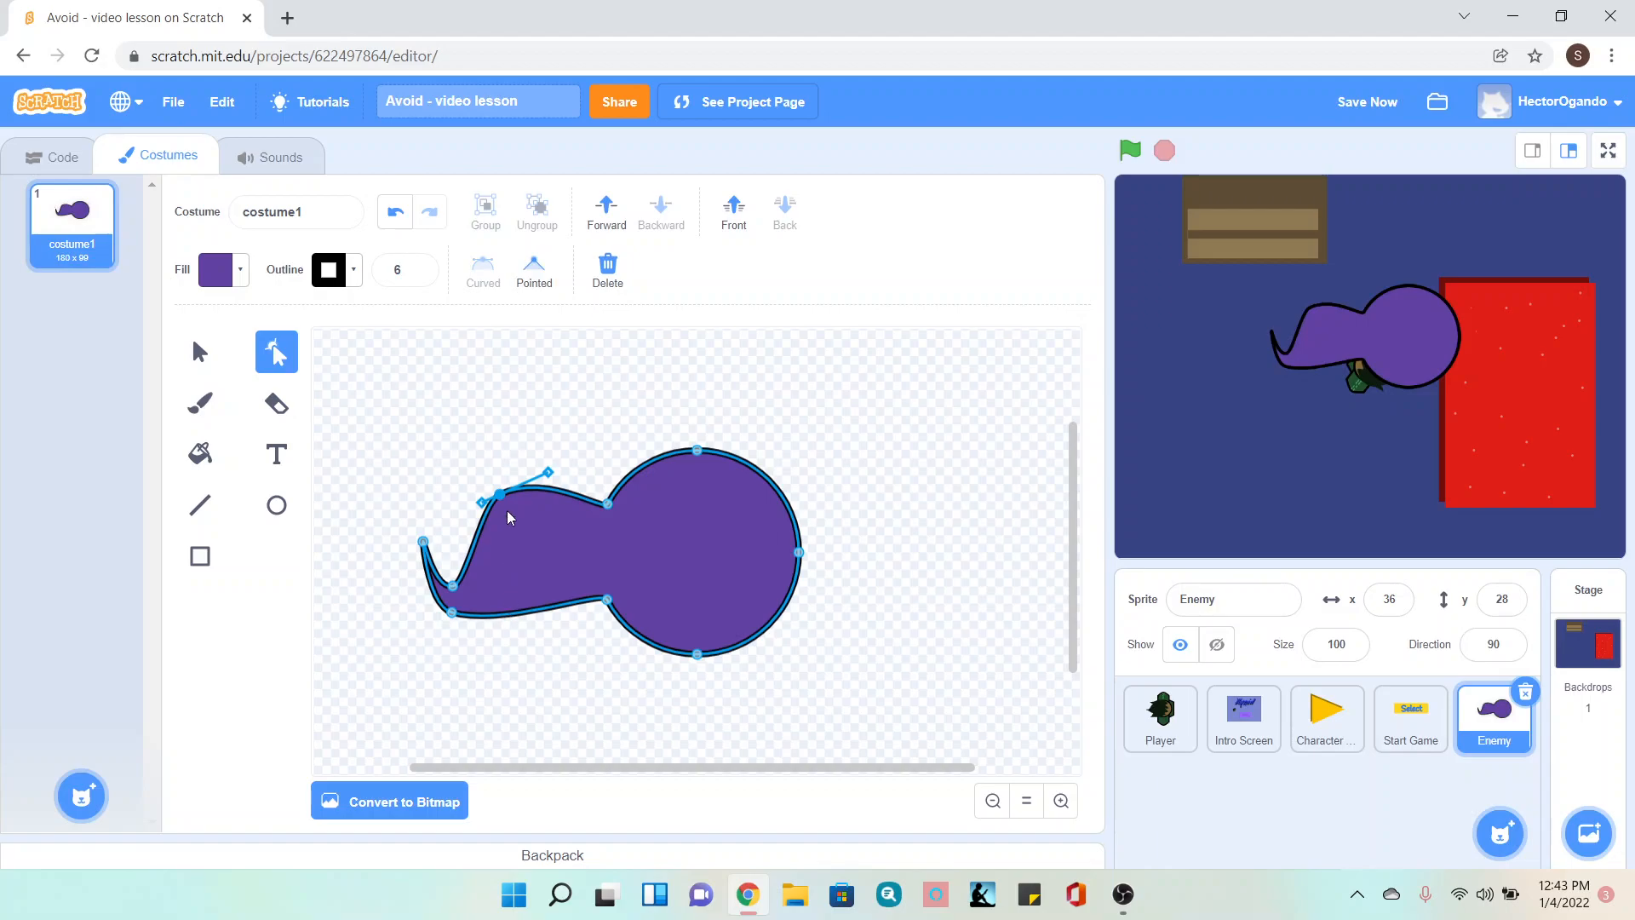
pyautogui.moveTo(499, 617); pyautogui.dragTo(503, 528)
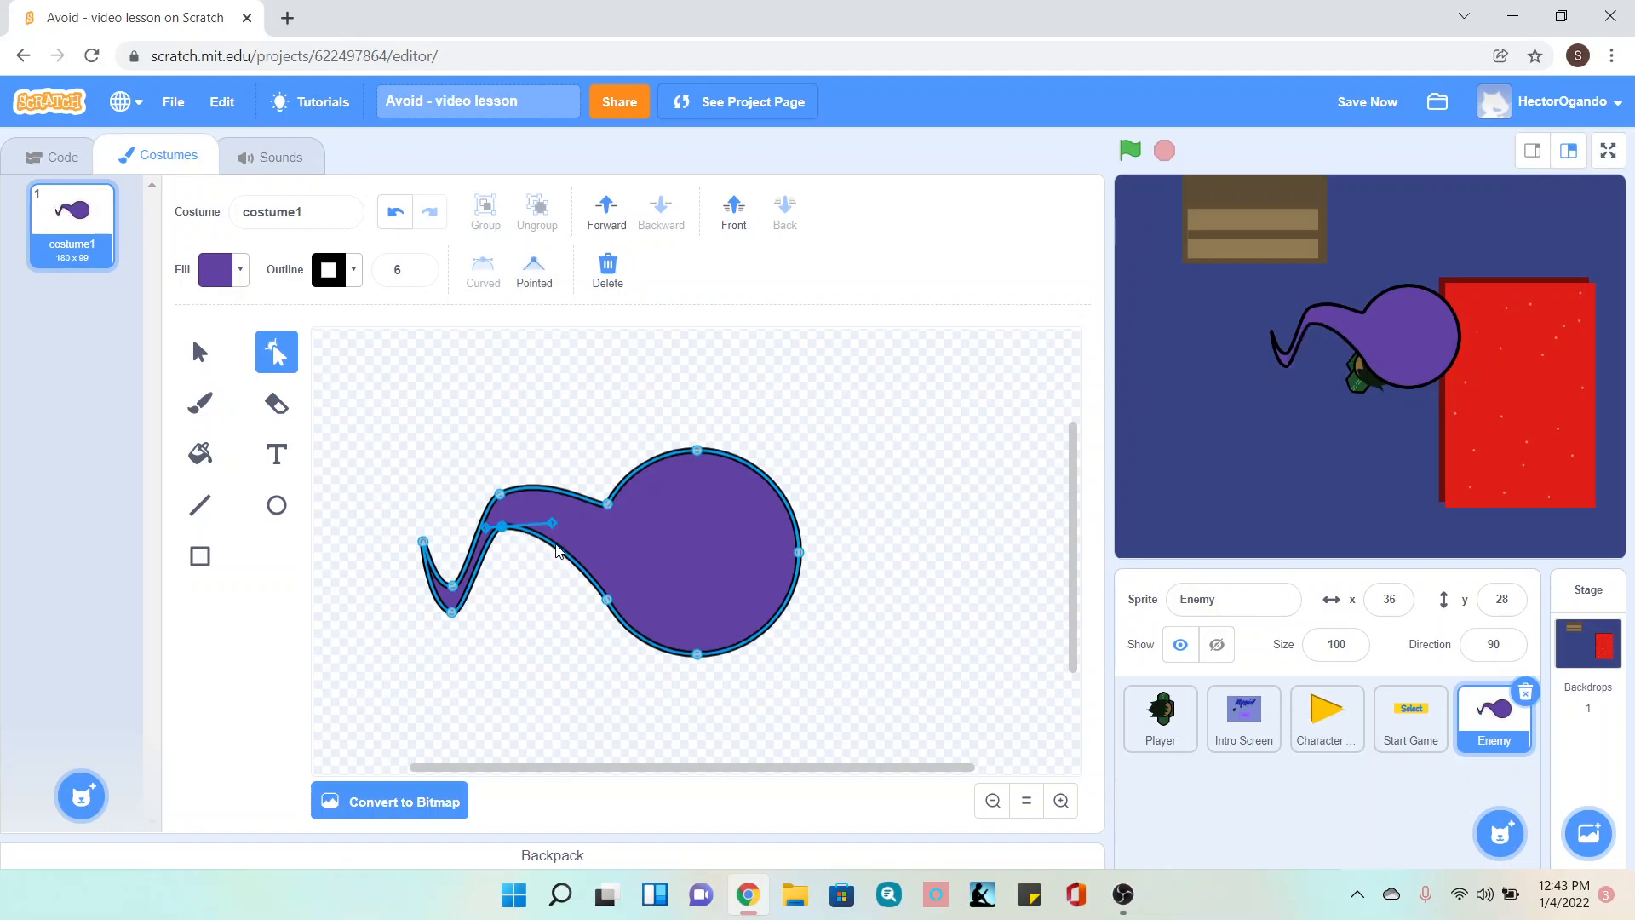
pyautogui.moveTo(566, 562); pyautogui.dragTo(548, 624)
pyautogui.moveTo(570, 499); pyautogui.dragTo(564, 546)
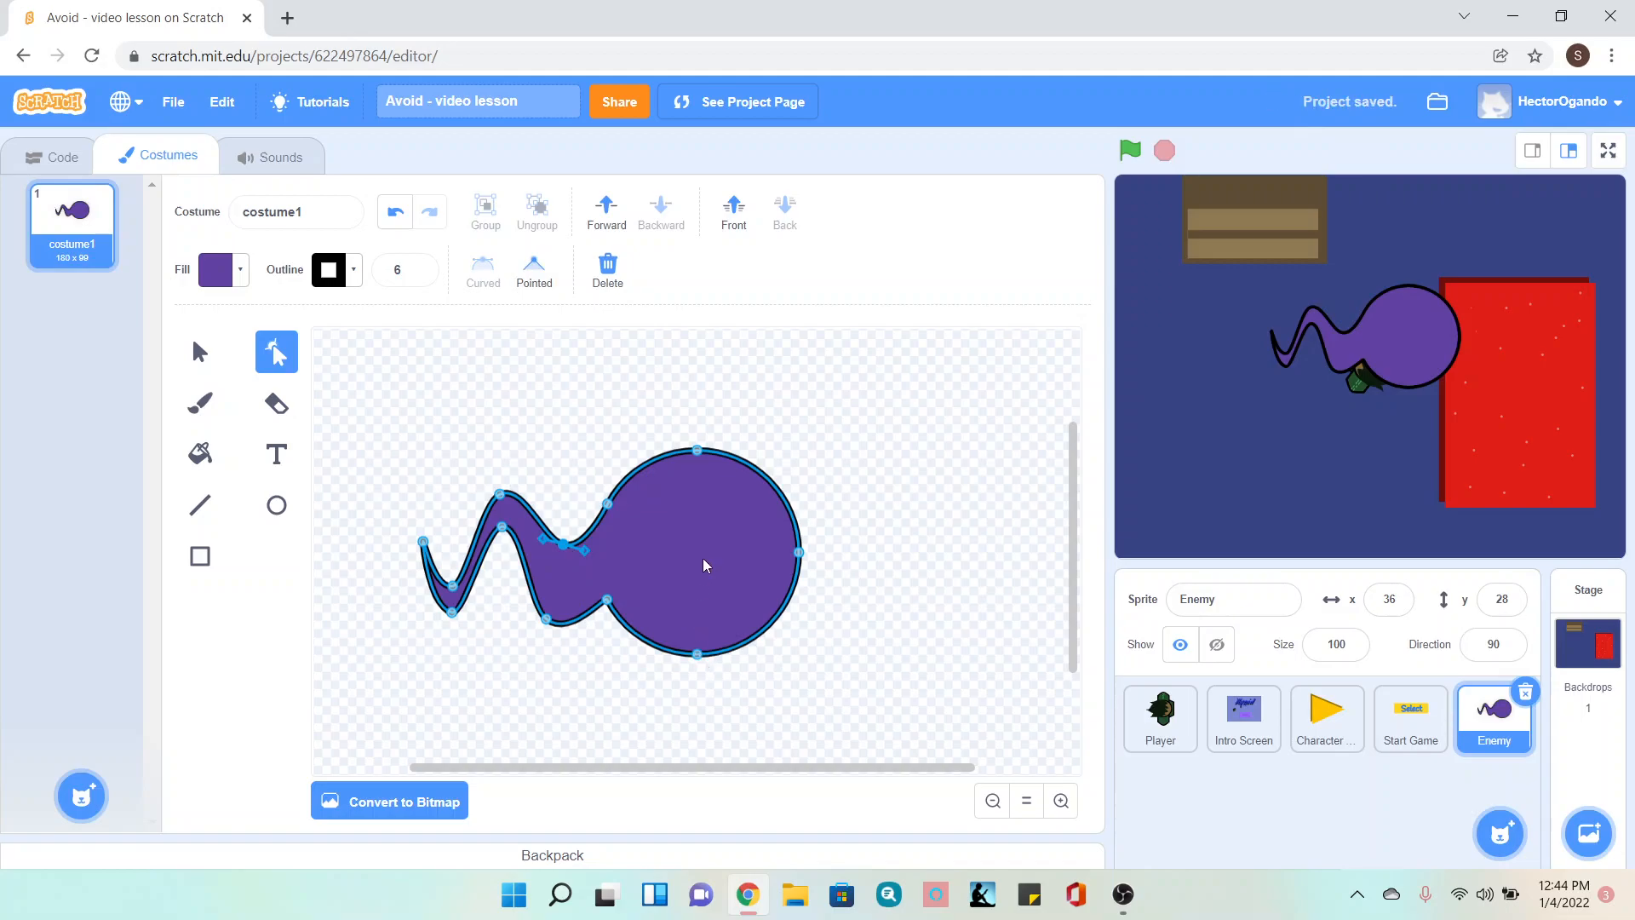
pyautogui.moveTo(703, 662); pyautogui.dragTo(658, 665)
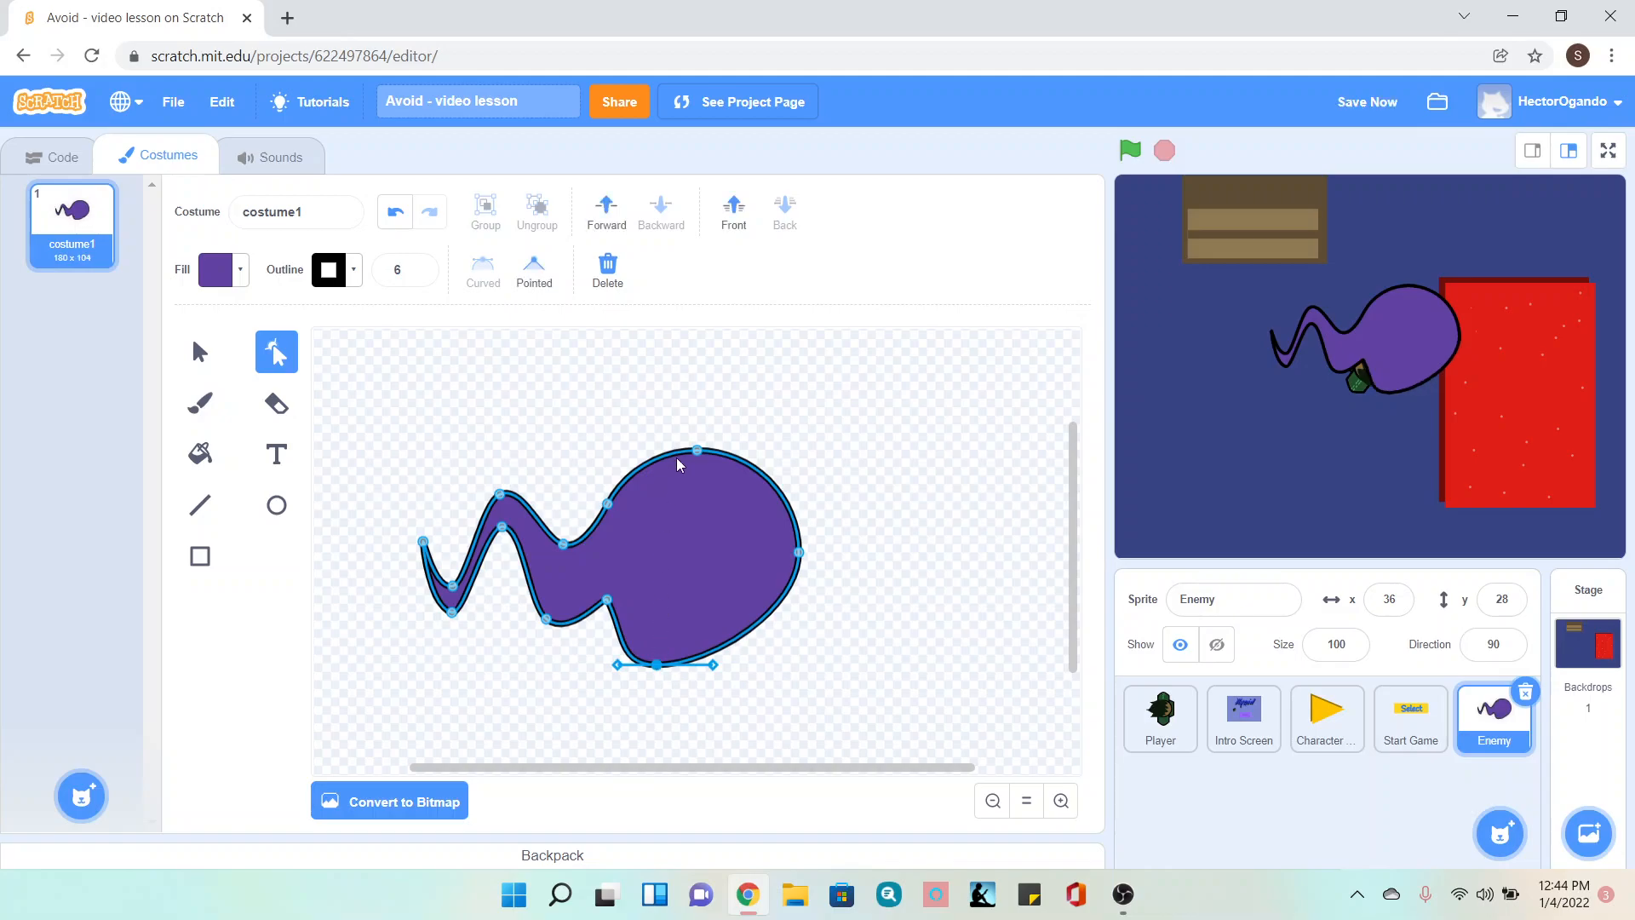
pyautogui.moveTo(695, 452); pyautogui.dragTo(647, 438)
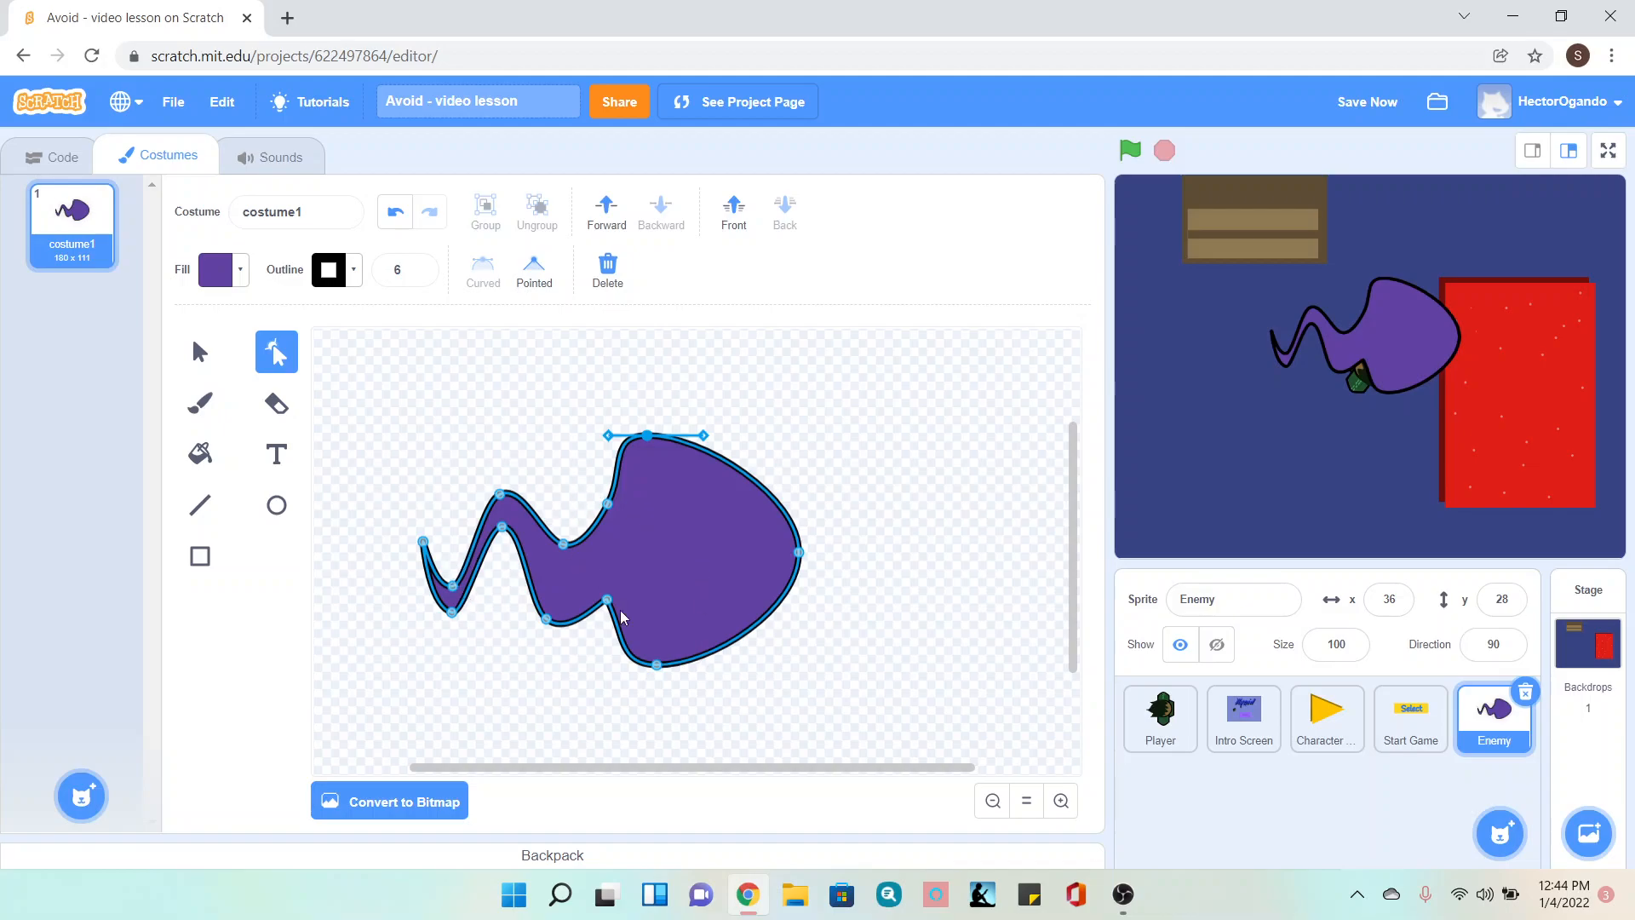
# Step: Draw a tall purple ellipse just below the body as the base for a hand
pyautogui.scroll(-2, 682, 671)
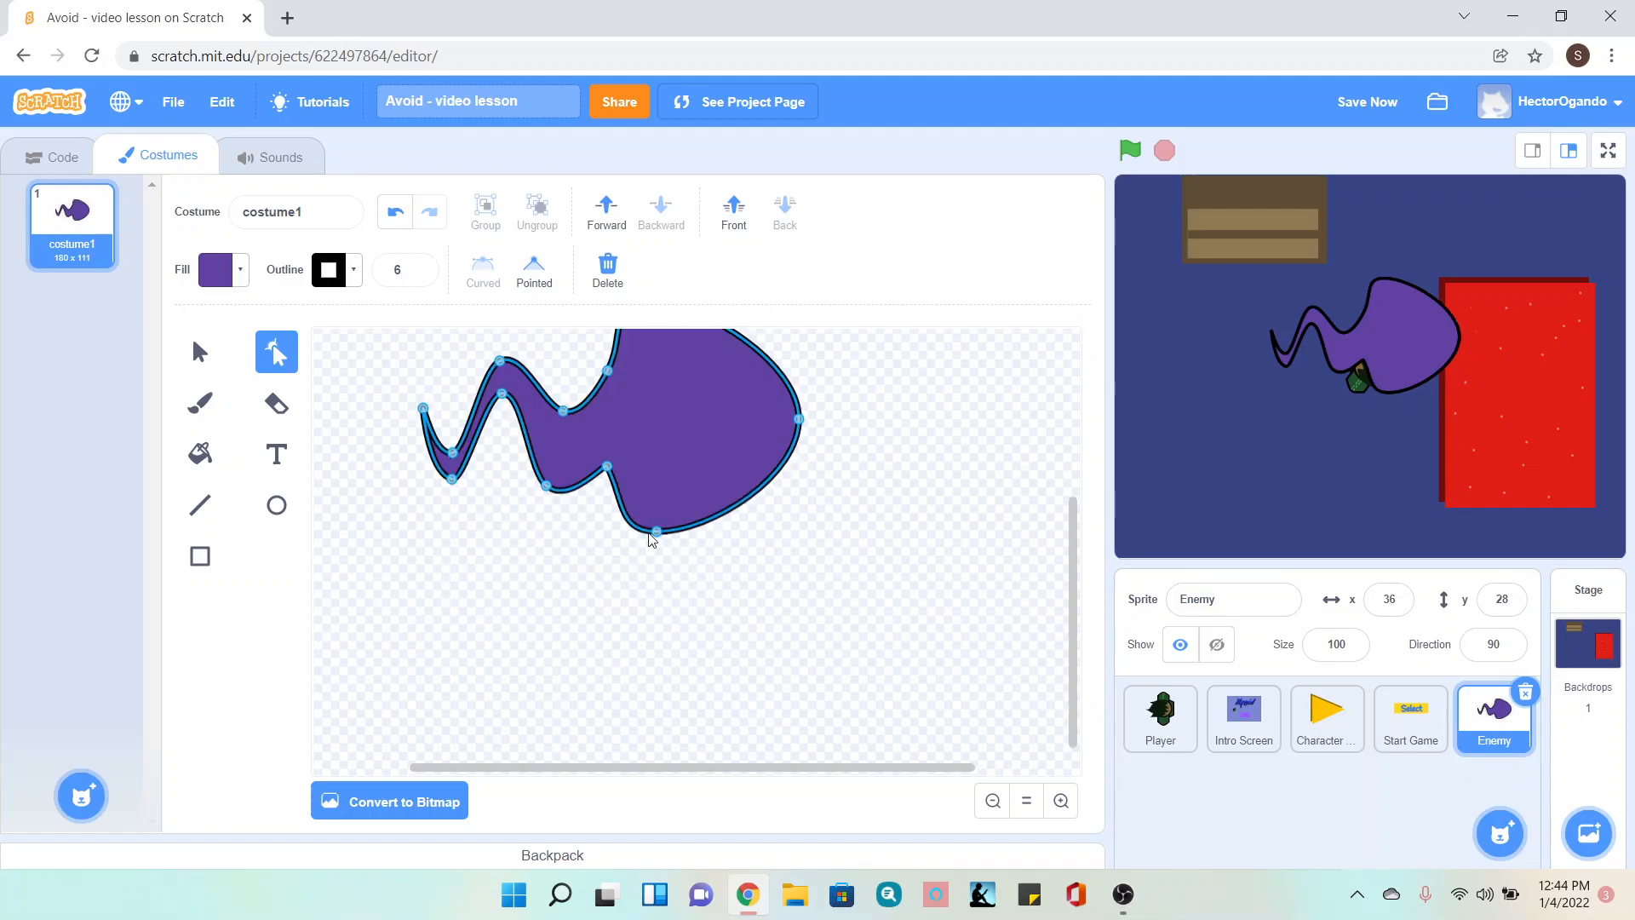
pyautogui.click(275, 508)
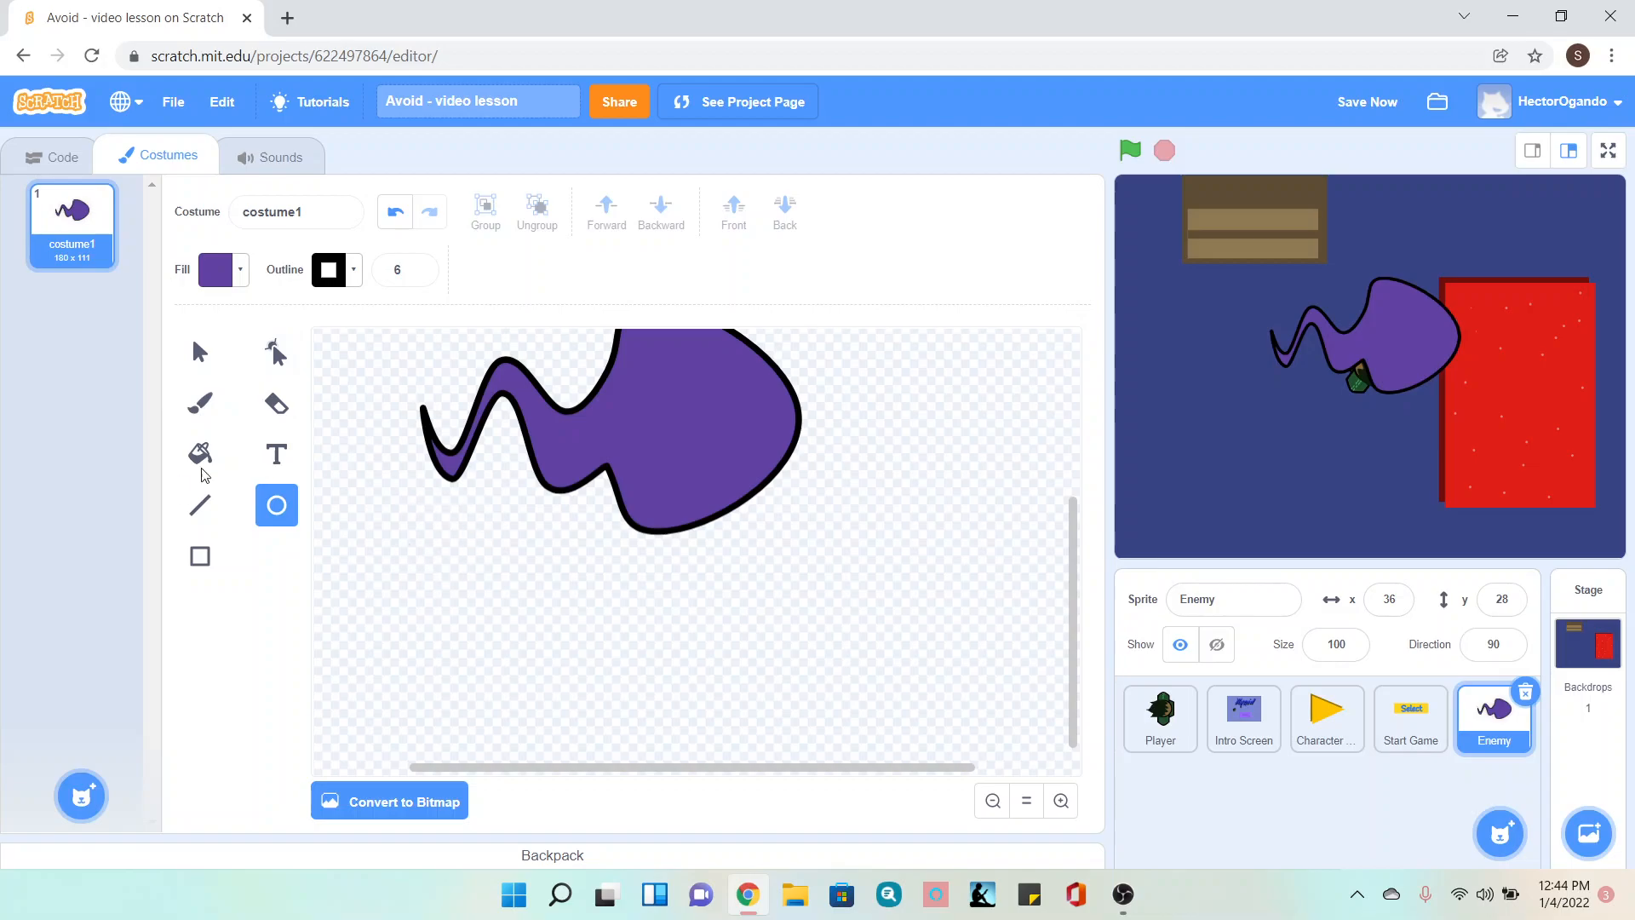
pyautogui.moveTo(650, 554)
pyautogui.mouseDown()
pyautogui.moveTo(736, 678)
pyautogui.moveTo(681, 625)
pyautogui.mouseUp()
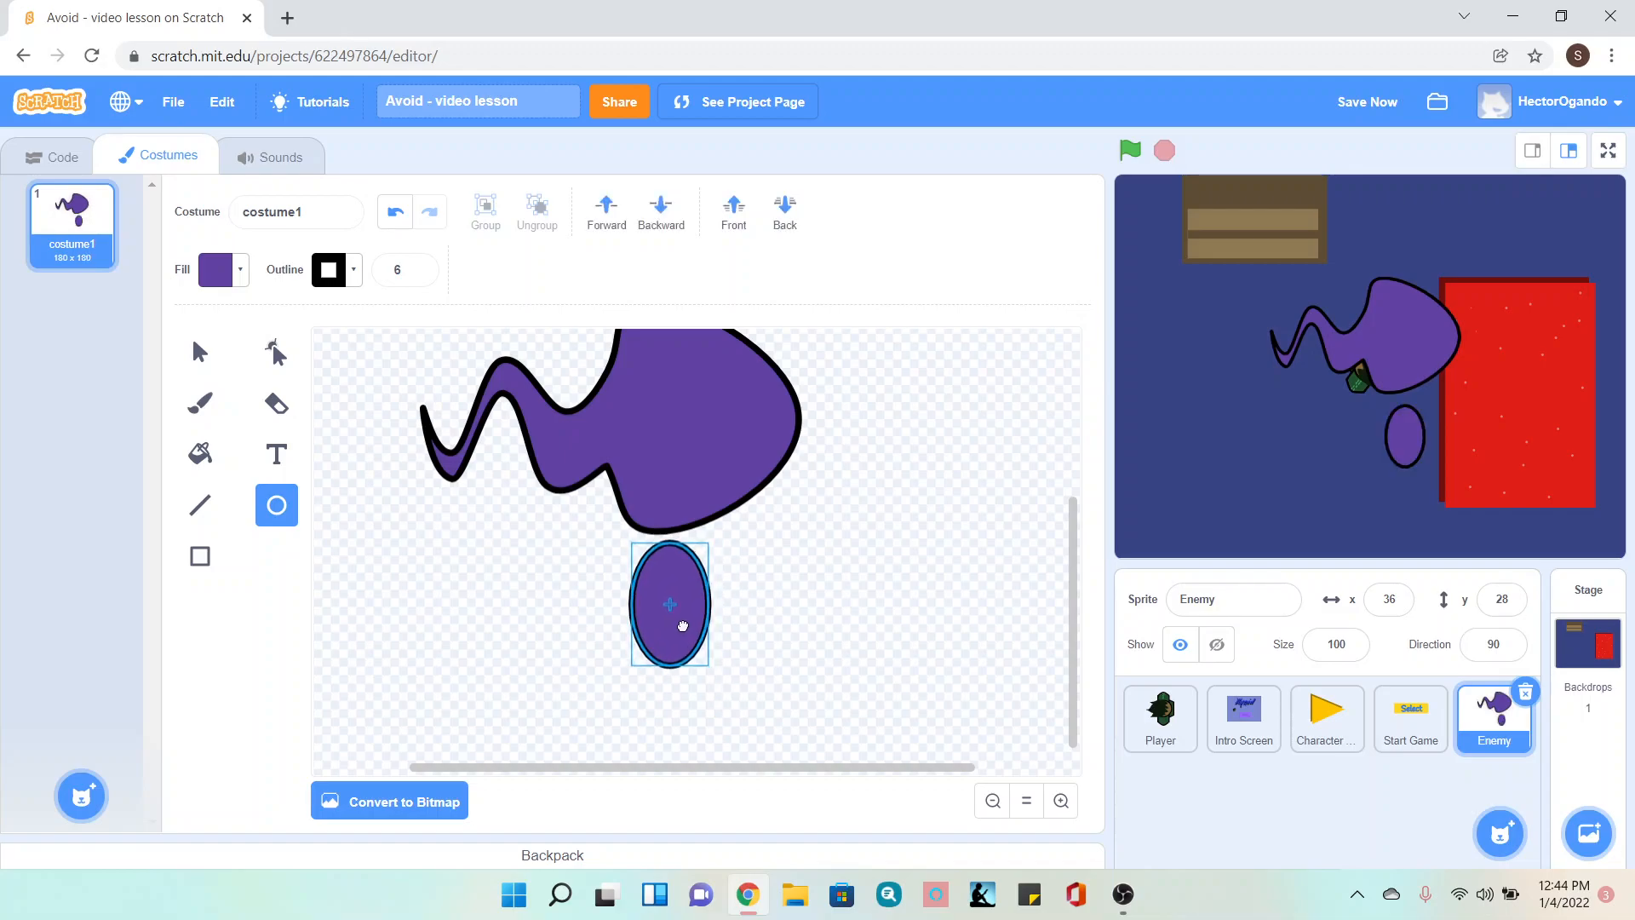
# Step: Add three reshape points above and three below the rightmost point along the ellipse's right edge
pyautogui.click(1060, 801)
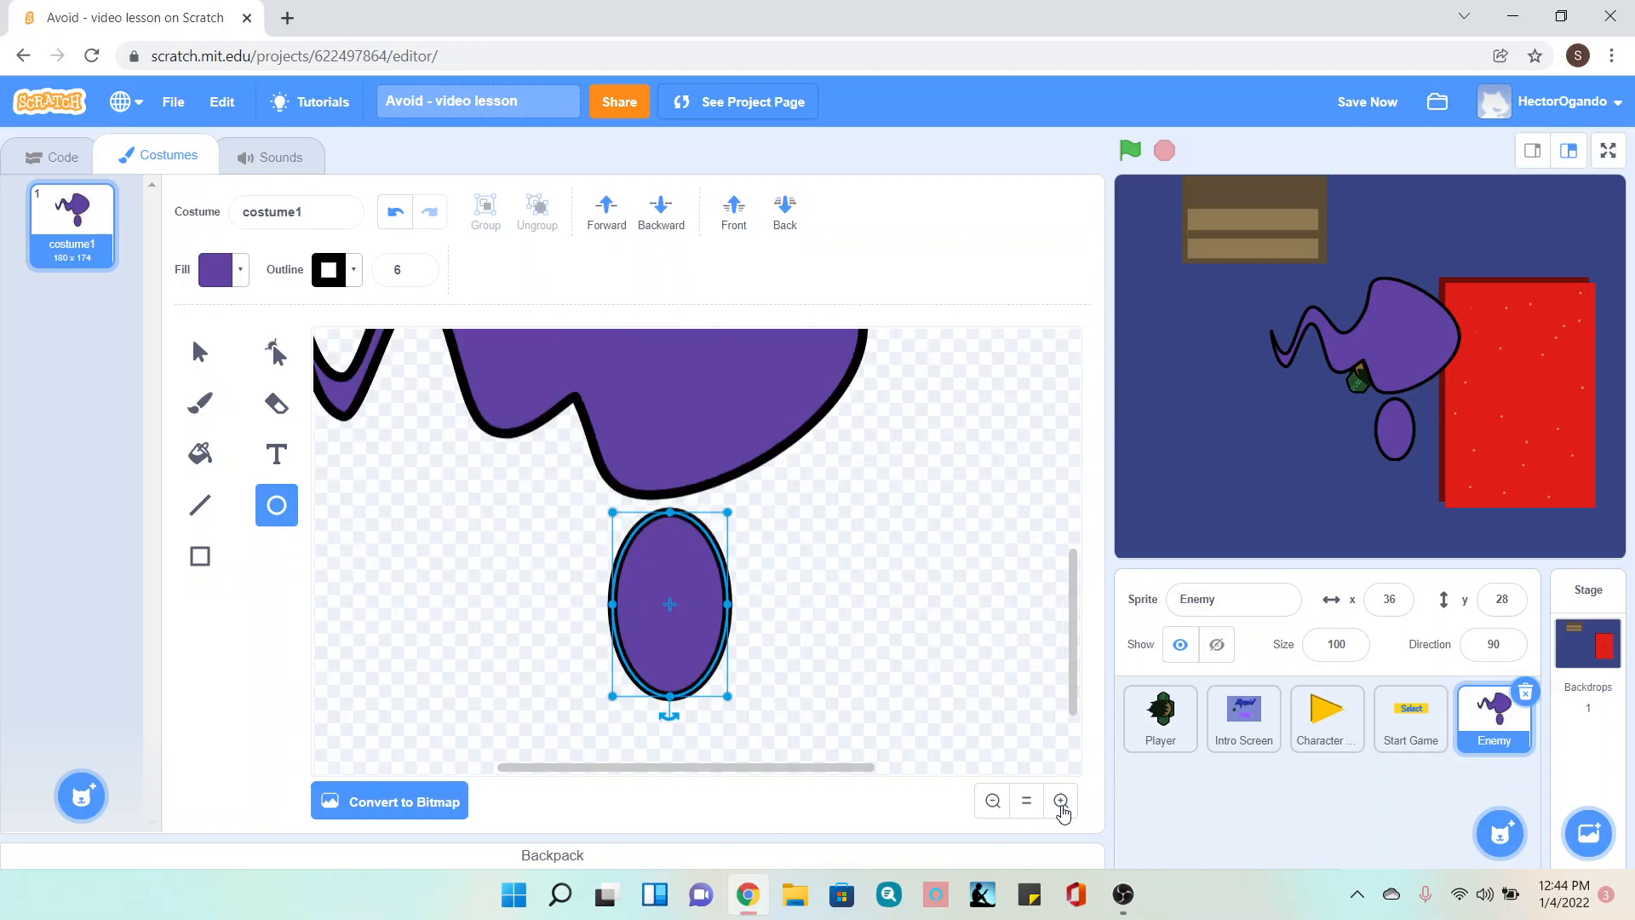
pyautogui.click(277, 349)
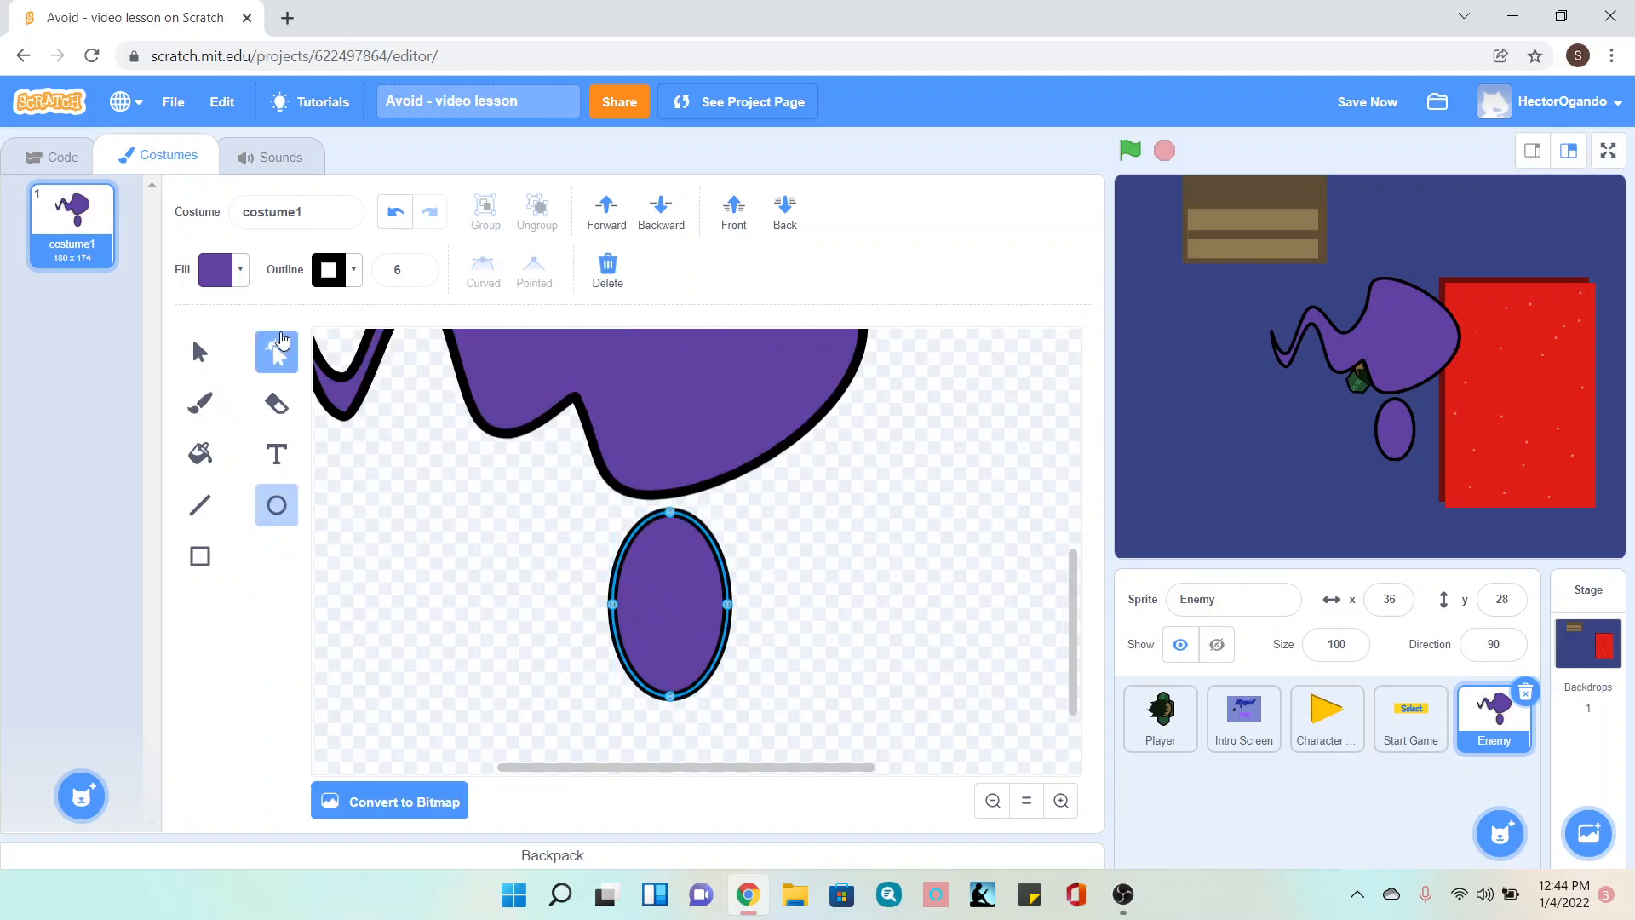
pyautogui.click(696, 522)
pyautogui.click(711, 543)
pyautogui.click(725, 572)
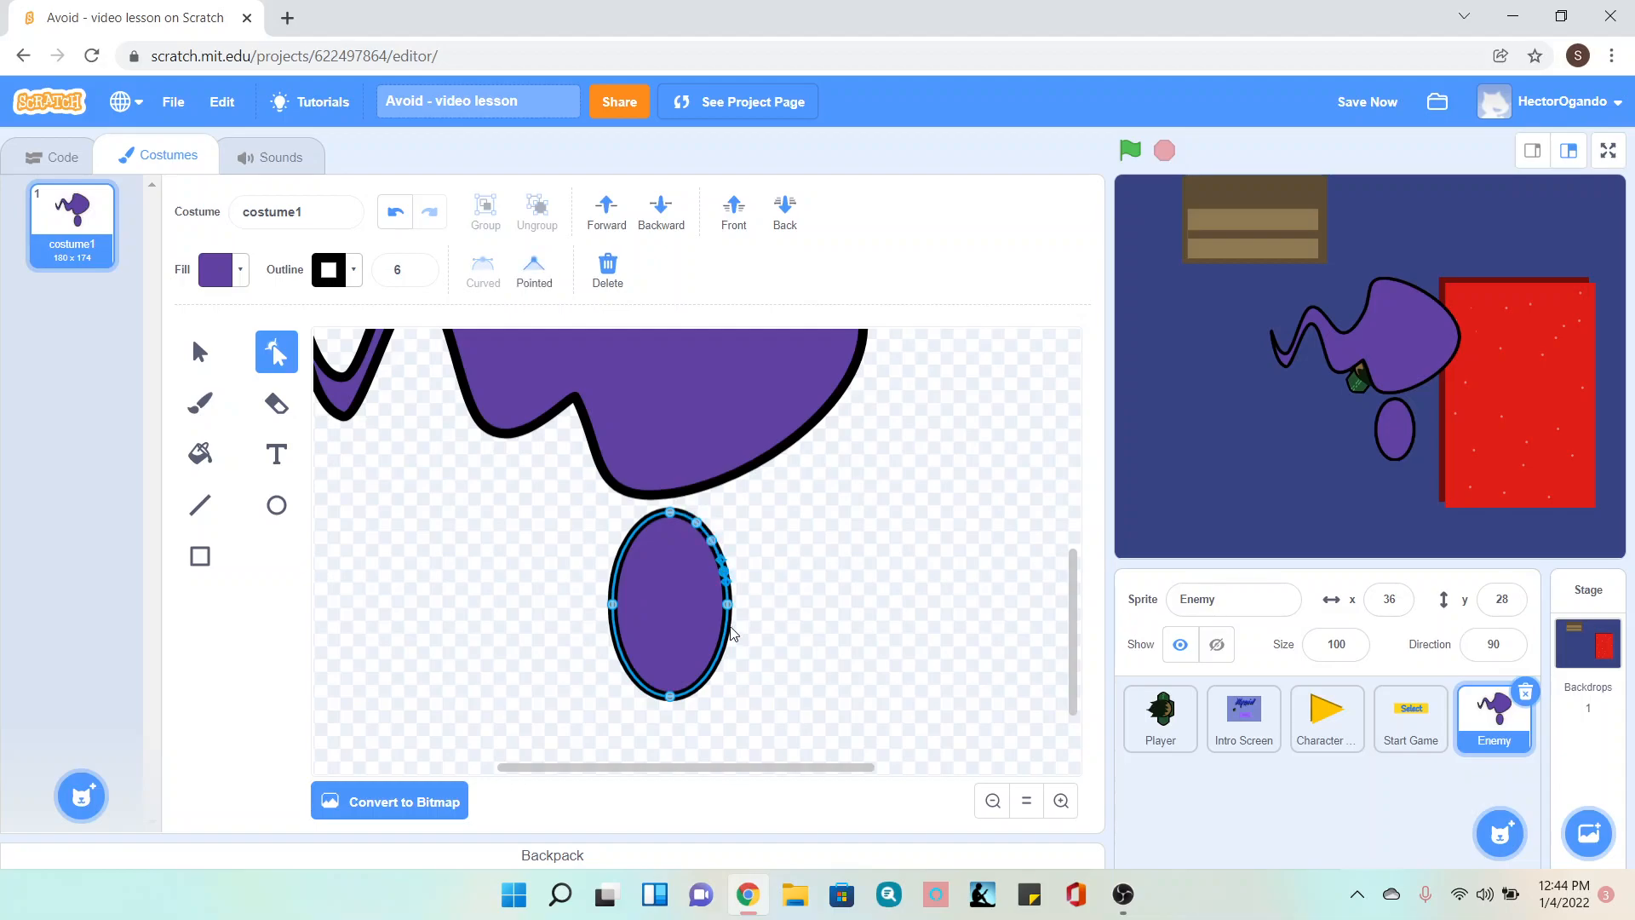
pyautogui.click(727, 630)
pyautogui.click(718, 656)
pyautogui.click(699, 684)
# Step: Pull three points on the ellipse's right edge outward into claws and lower the hand's top point slightly
pyautogui.moveTo(714, 542); pyautogui.dragTo(787, 535)
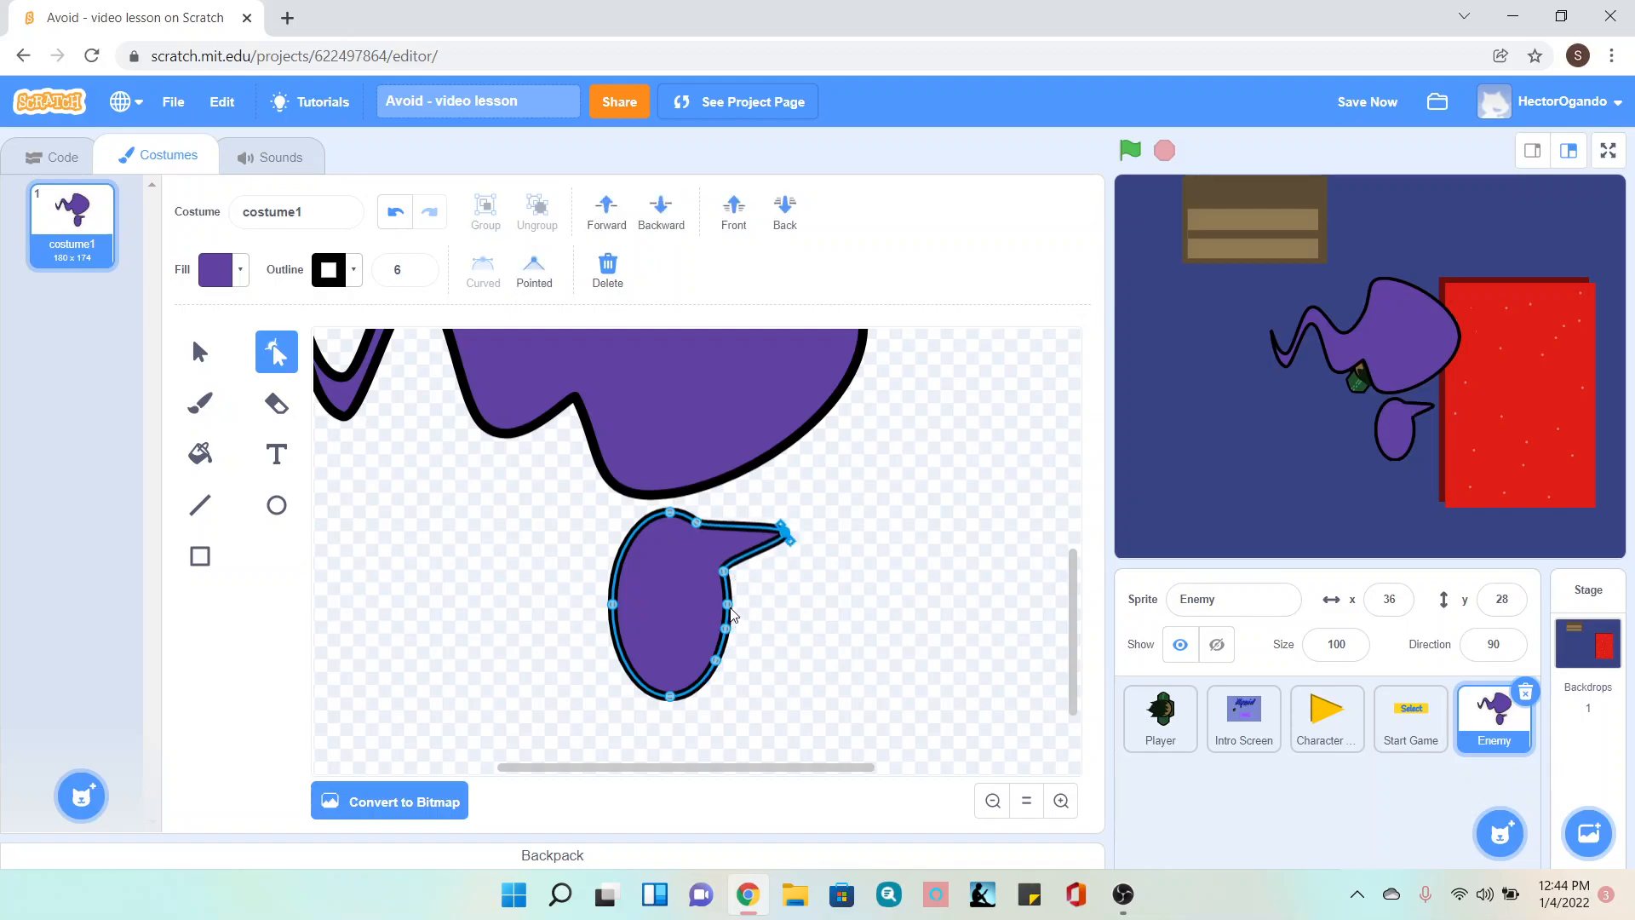
pyautogui.moveTo(728, 606); pyautogui.dragTo(777, 617)
pyautogui.moveTo(716, 664); pyautogui.dragTo(782, 662)
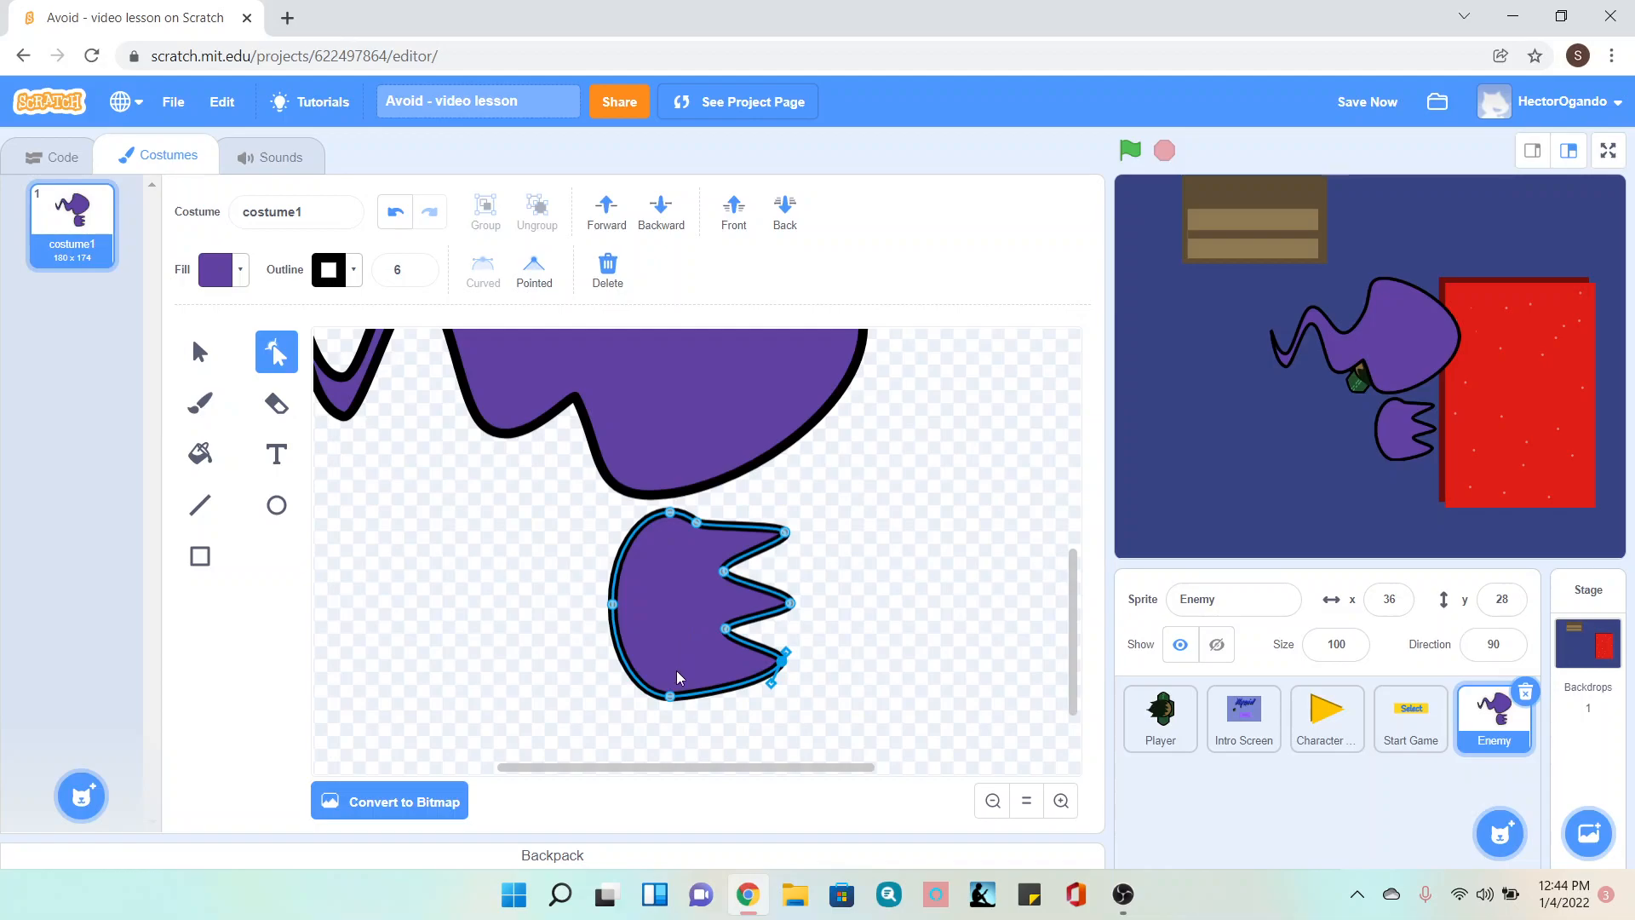
pyautogui.moveTo(671, 514); pyautogui.dragTo(657, 526)
# Step: Turn the three claw tips from curved into pointed corners
pyautogui.click(784, 535)
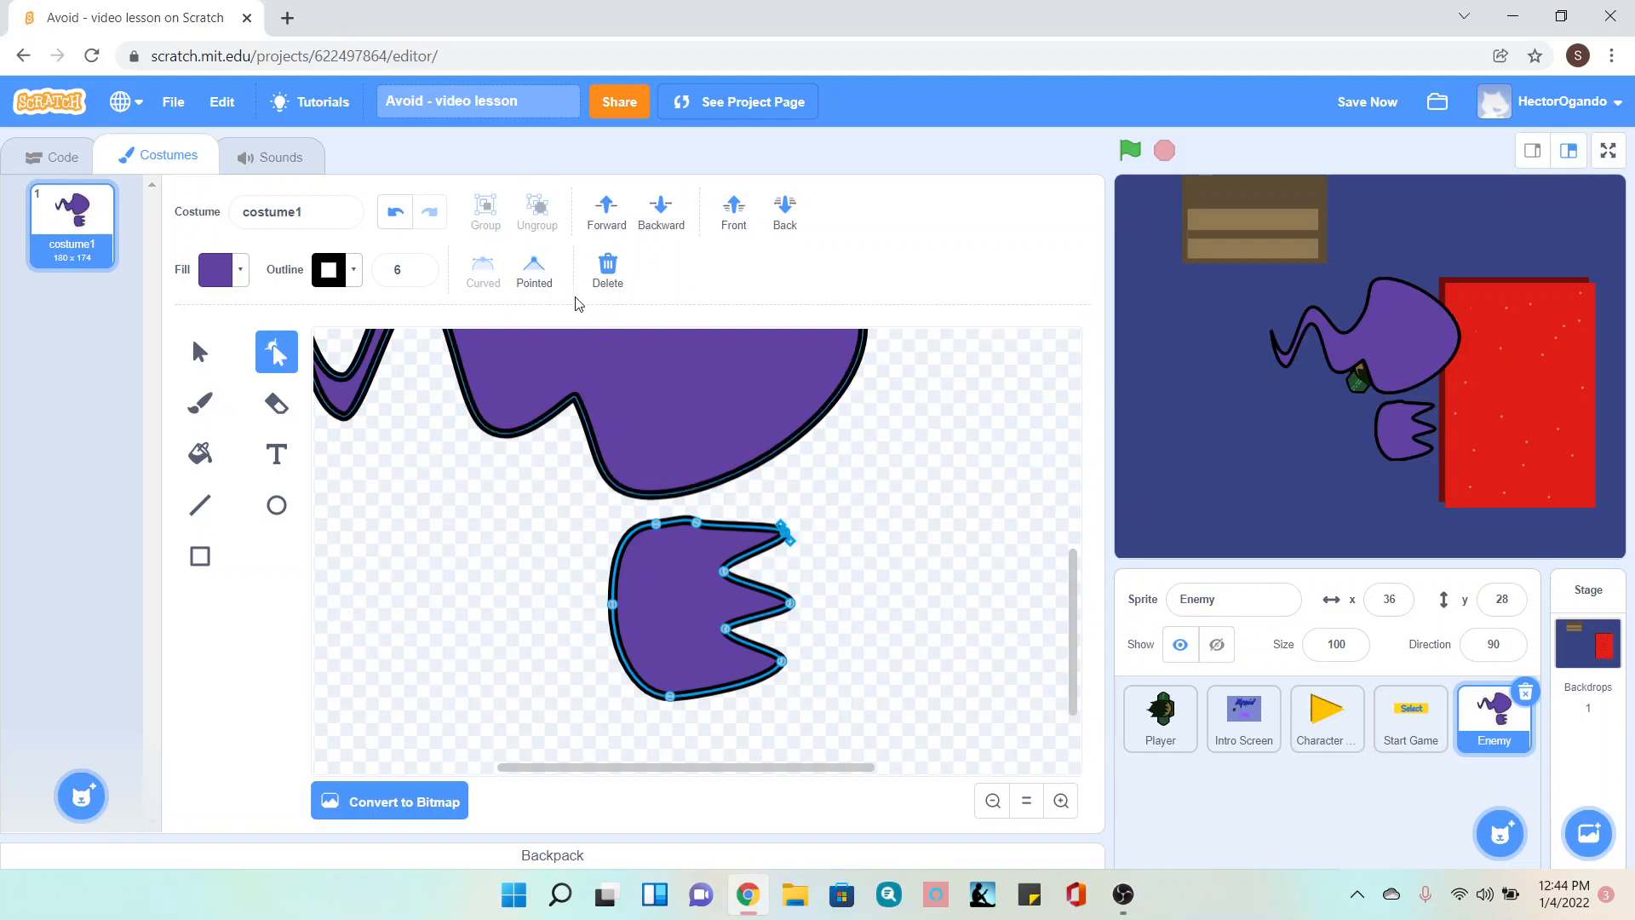
pyautogui.click(534, 271)
pyautogui.click(785, 606)
pyautogui.click(539, 280)
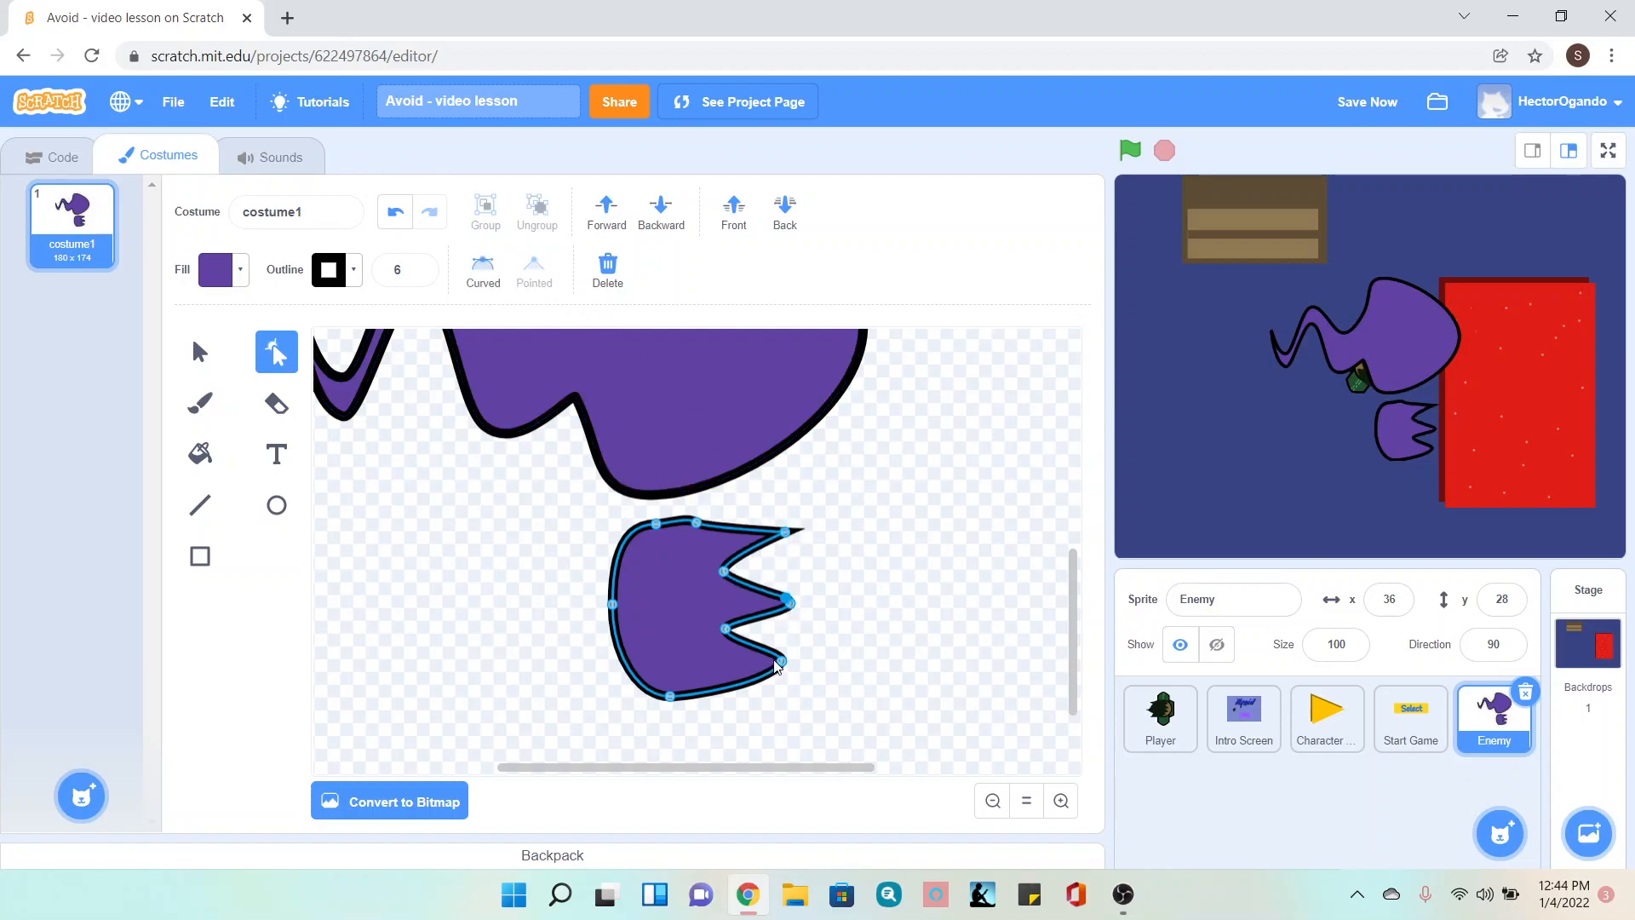
pyautogui.click(781, 667)
pyautogui.click(532, 273)
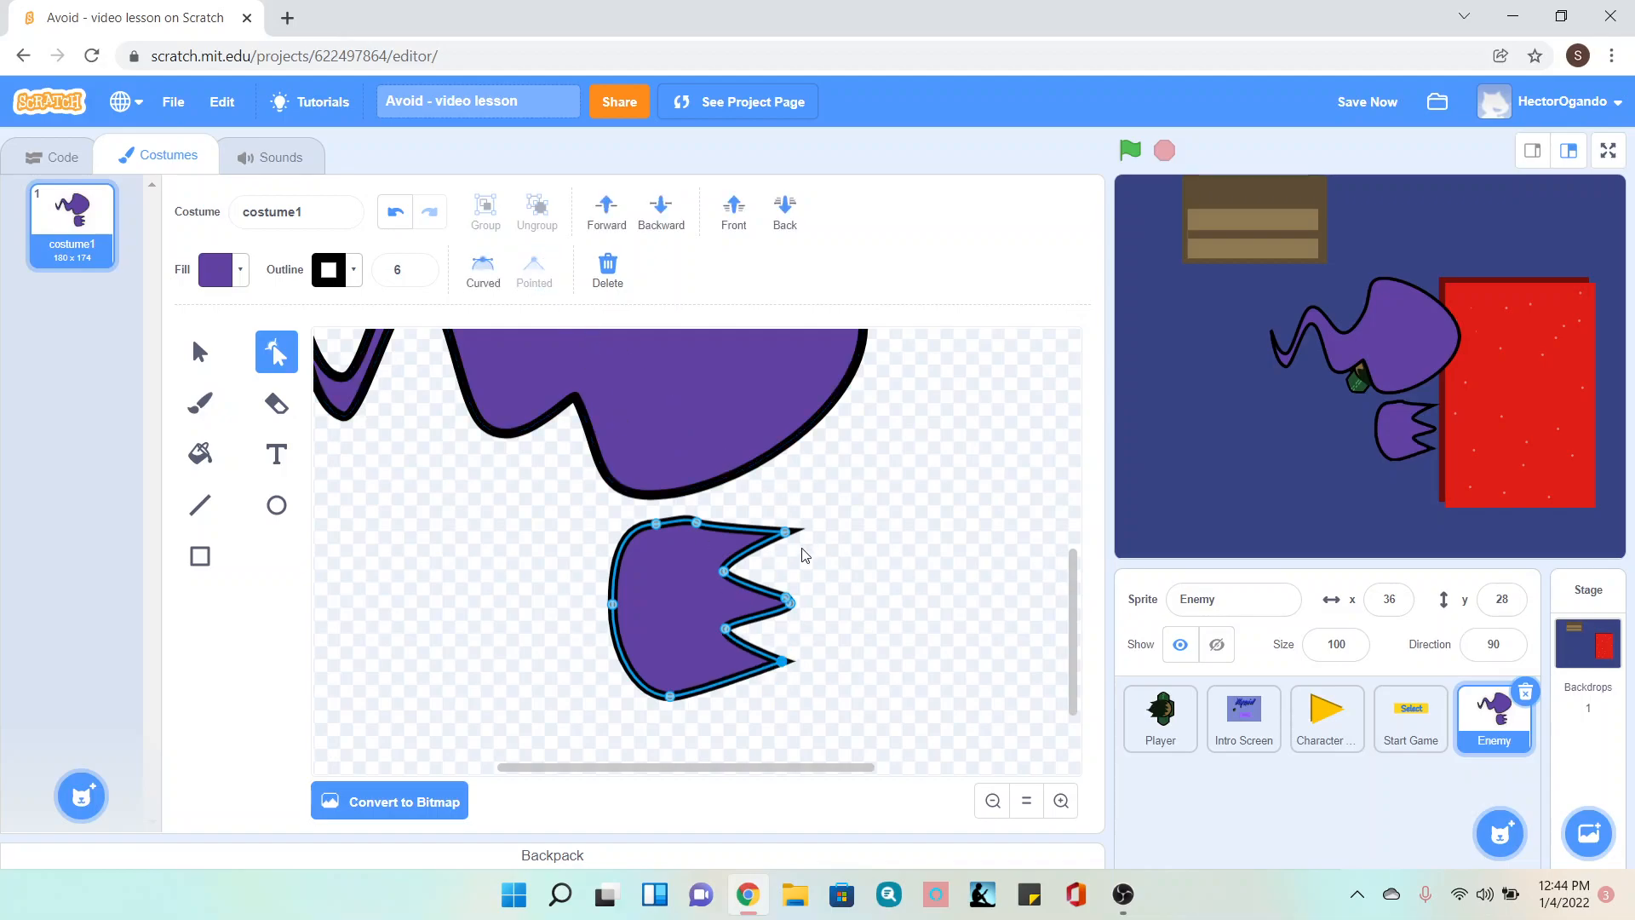
pyautogui.click(788, 604)
pyautogui.click(532, 275)
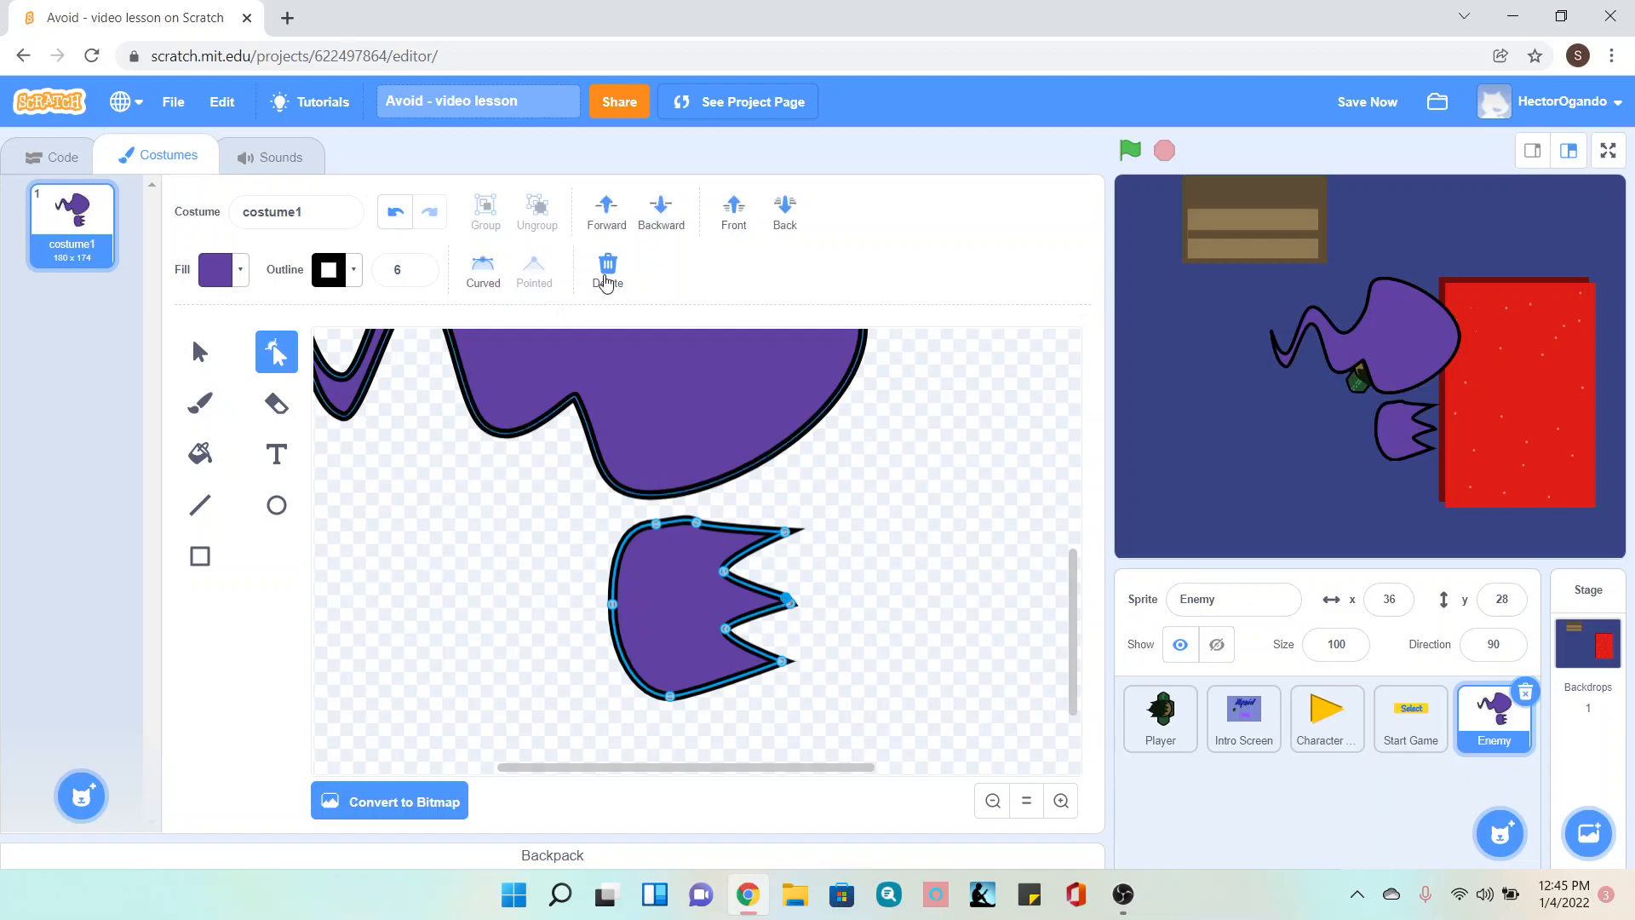
# Step: Delete the surplus points at the middle claw tip and on the hand's top edge, then move the hand slightly closer to the body
pyautogui.click(608, 280)
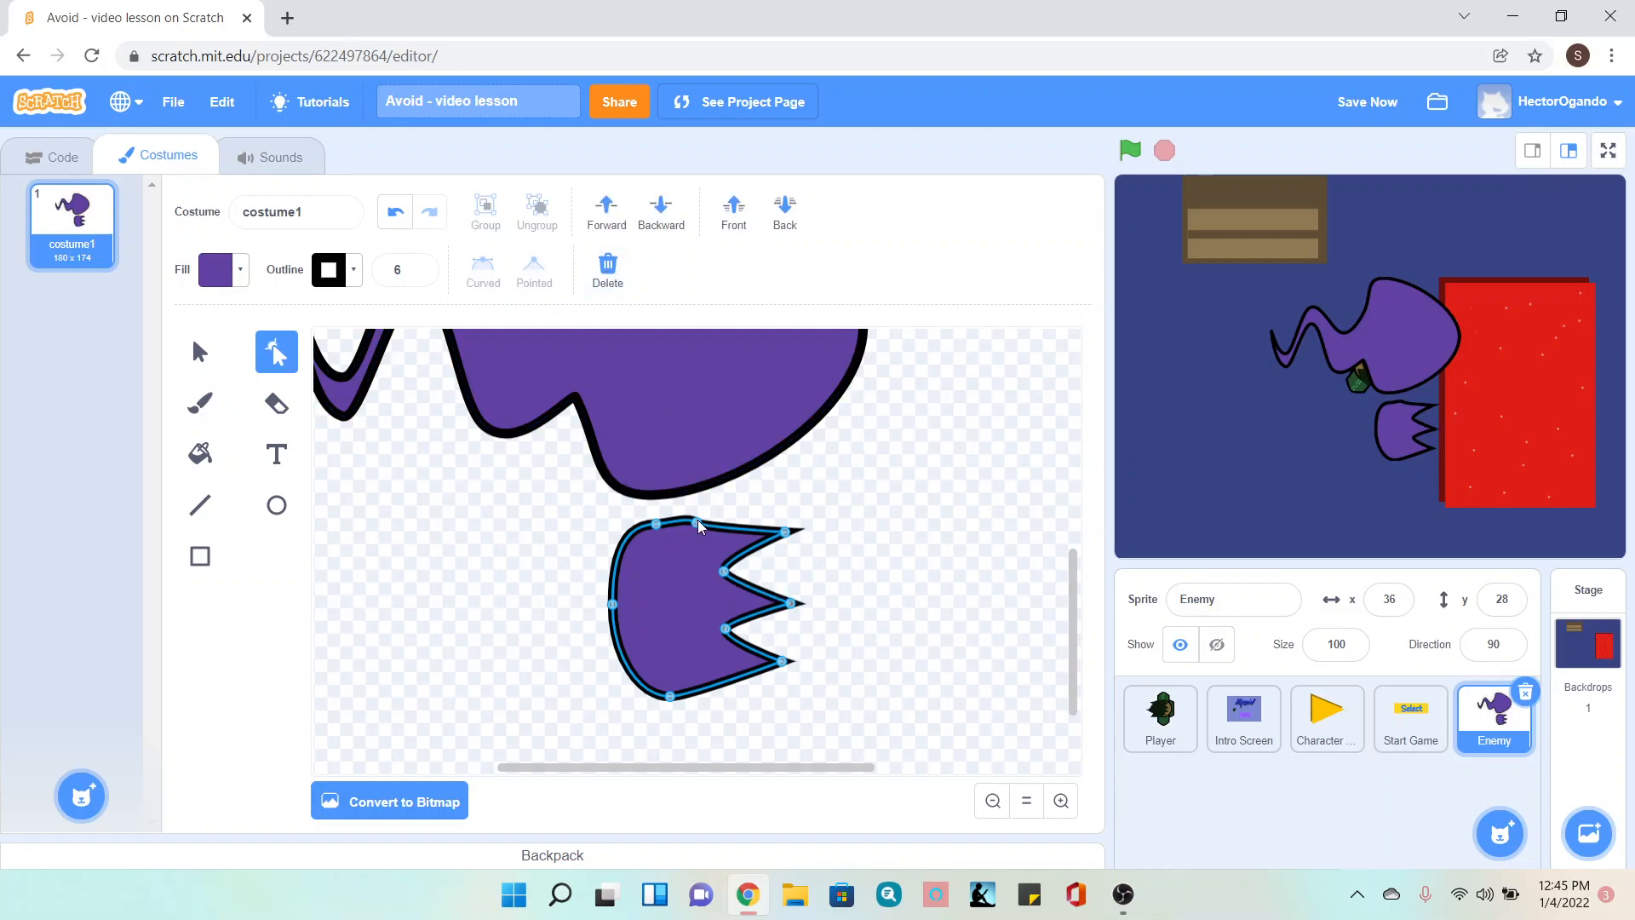
pyautogui.click(656, 522)
pyautogui.click(608, 269)
pyautogui.moveTo(683, 627); pyautogui.dragTo(678, 615)
pyautogui.click(993, 800)
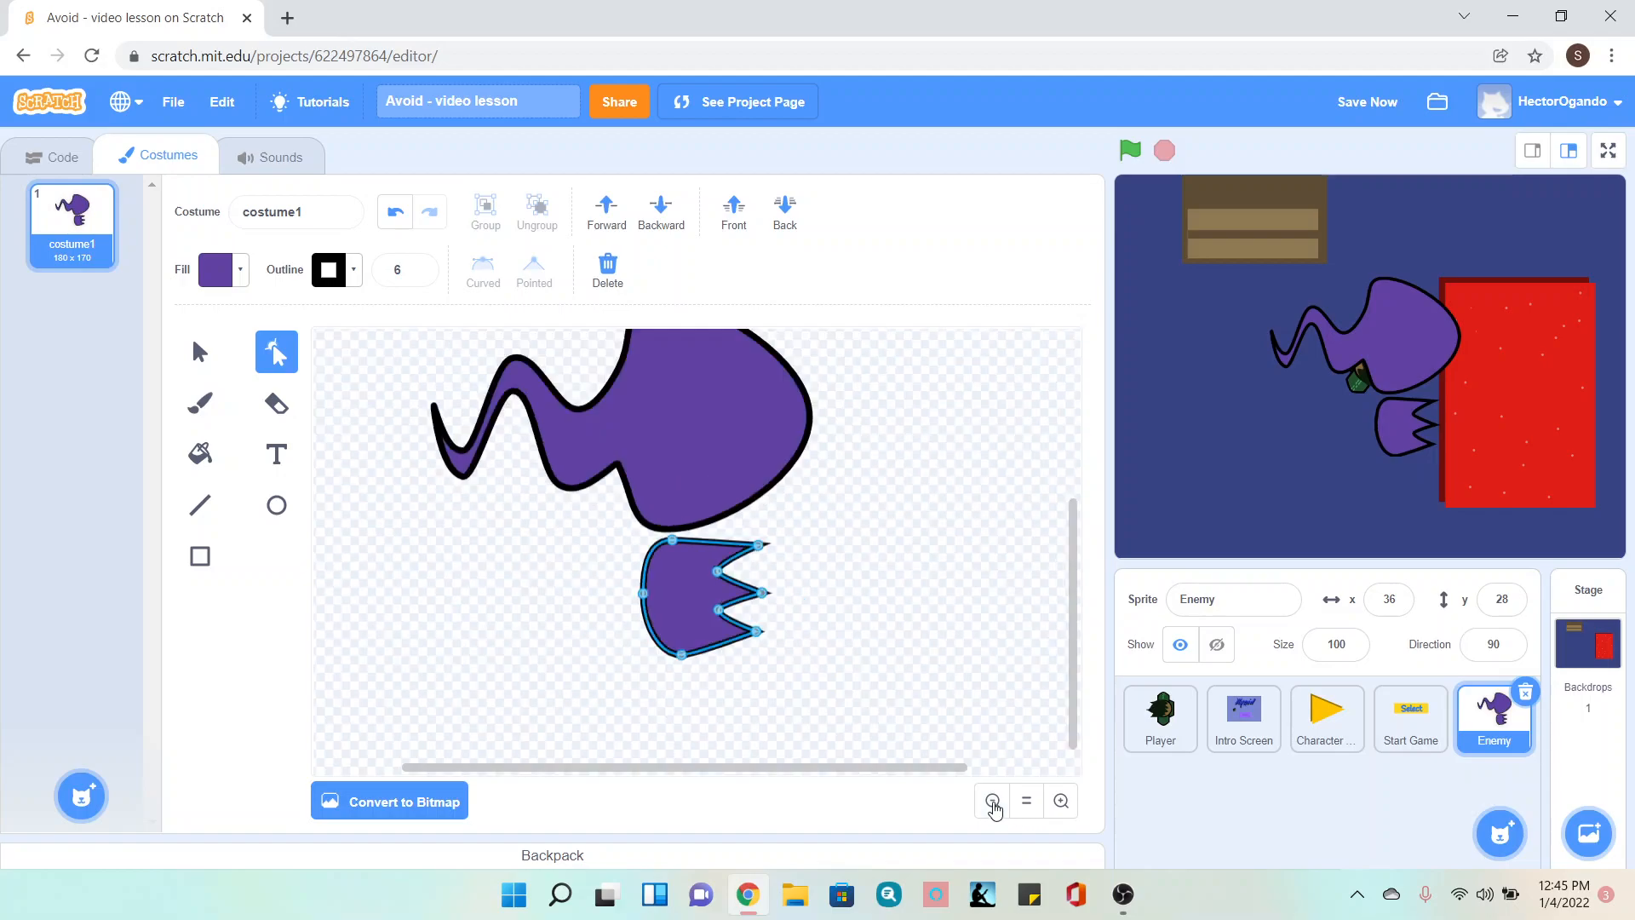
# Step: Duplicate the clawed hand and place the copy just above the monster's body
pyautogui.click(993, 801)
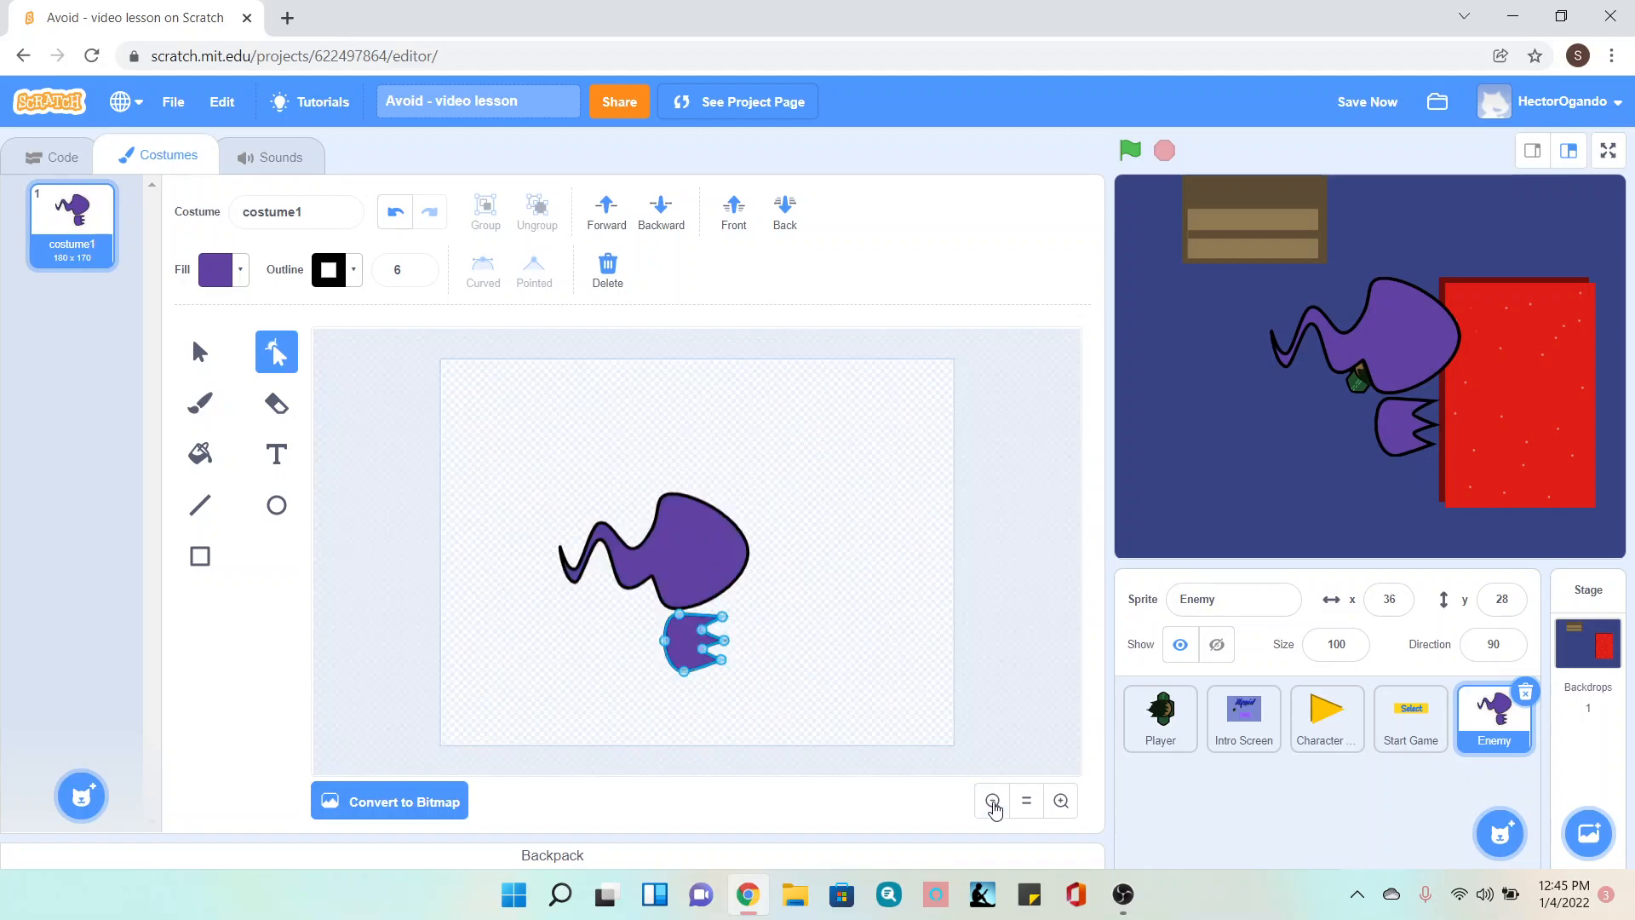
pyautogui.click(1061, 800)
pyautogui.scroll(2, 700, 545)
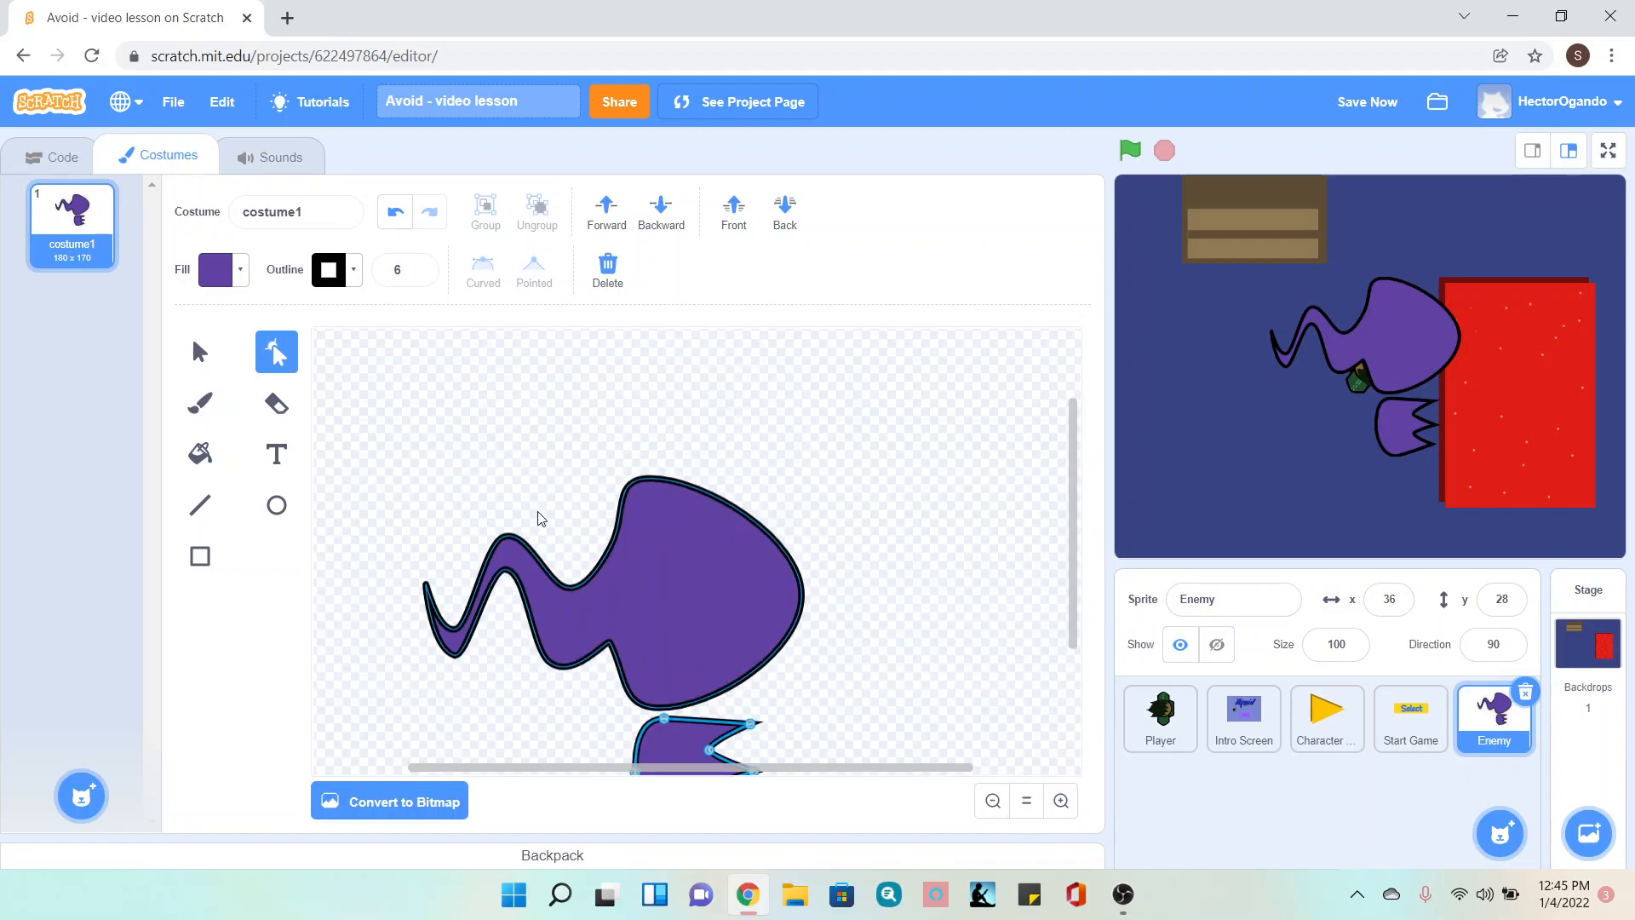
pyautogui.click(200, 352)
pyautogui.click(534, 266)
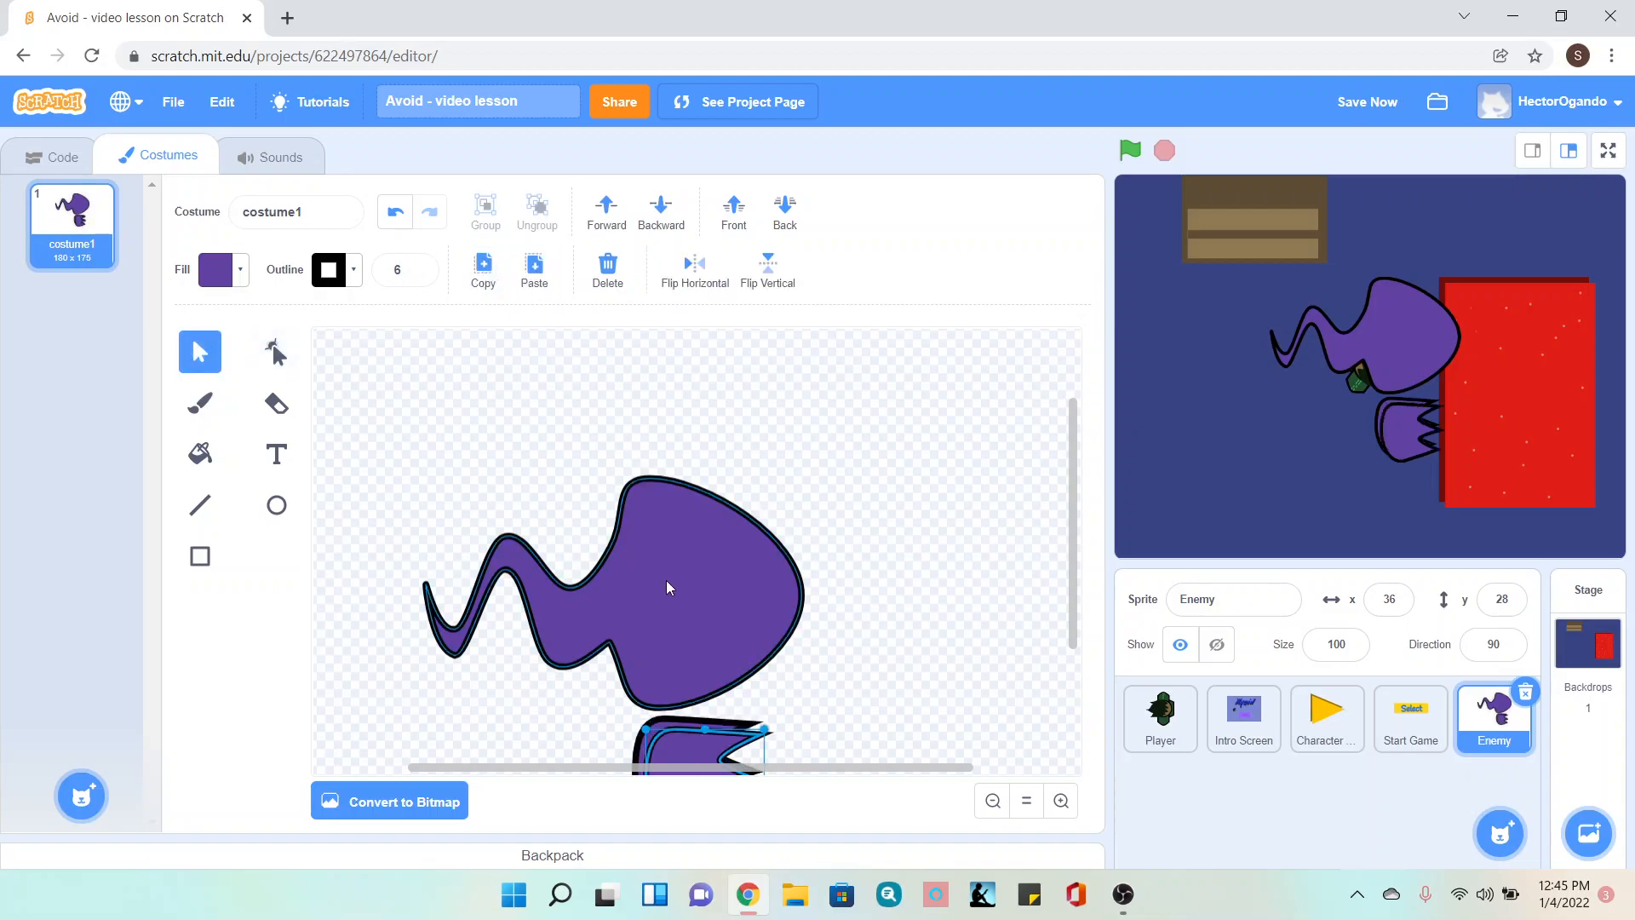
pyautogui.moveTo(696, 728); pyautogui.dragTo(674, 412)
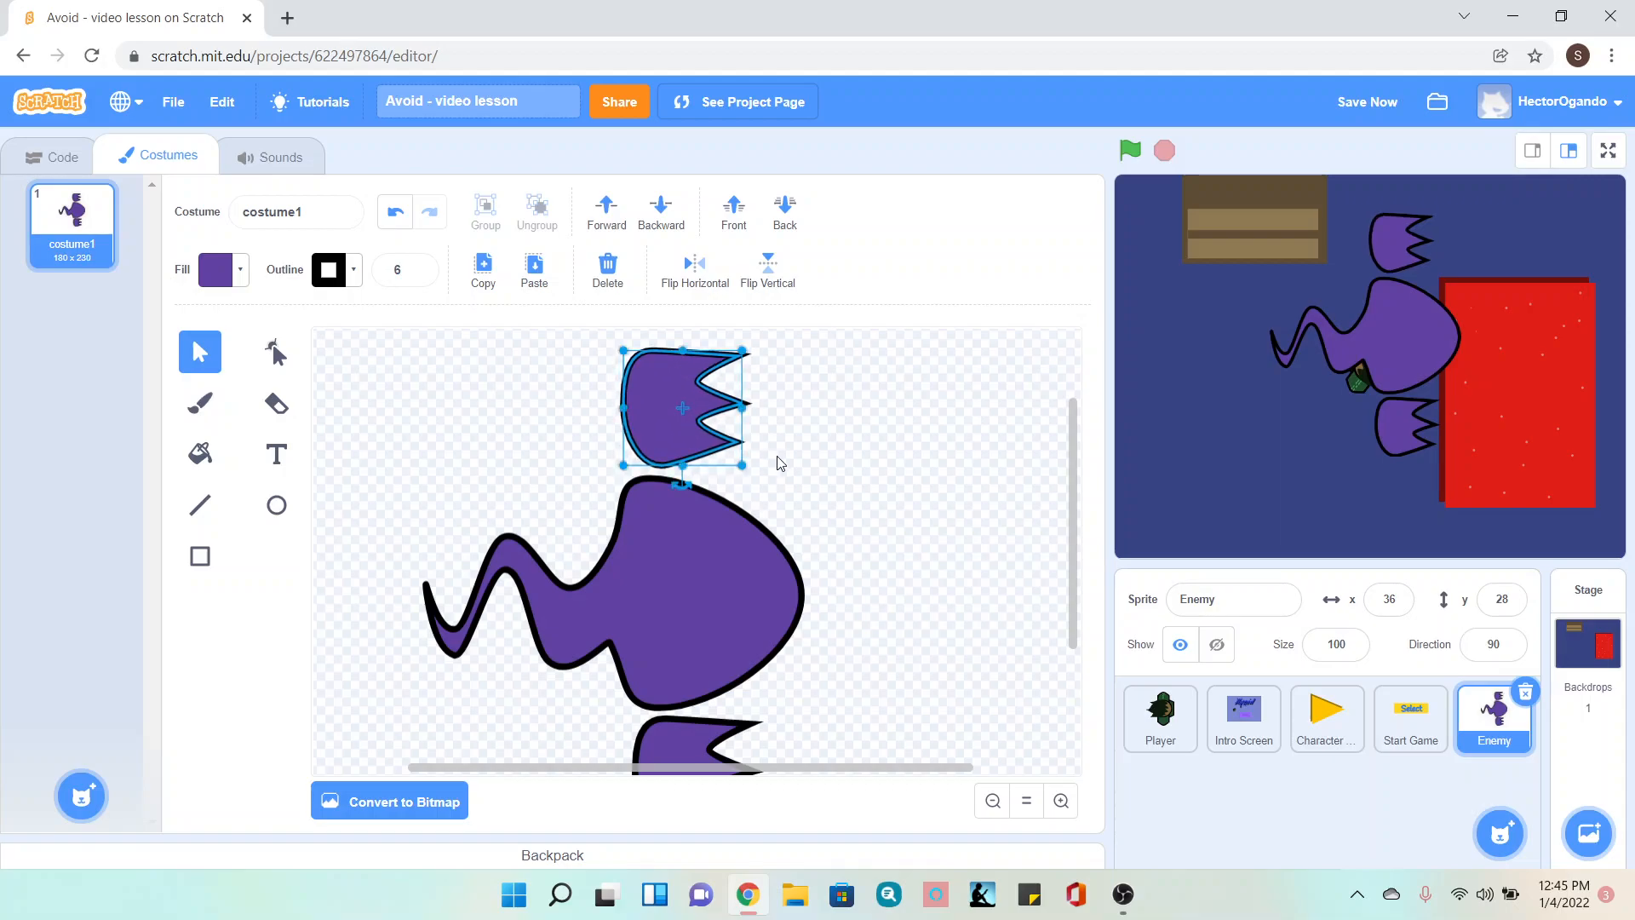
pyautogui.click(777, 465)
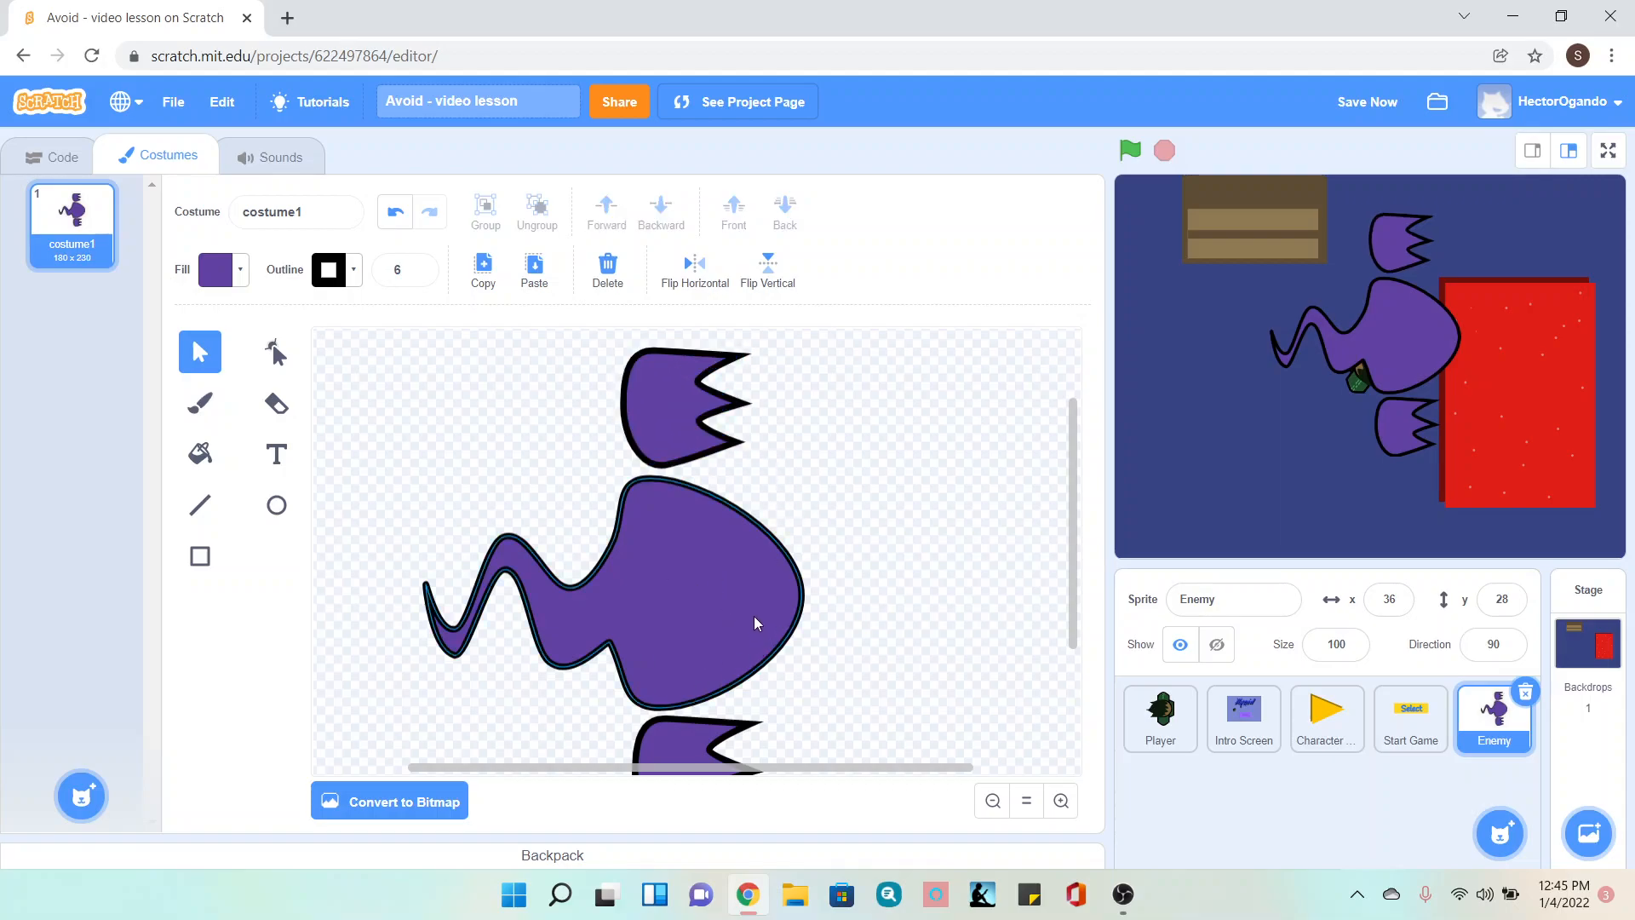
# Step: Draw a tilted ellipse as an eye on the head's upper half, without outline, with fill saturation 5 and brightness 84
pyautogui.click(276, 505)
pyautogui.click(240, 270)
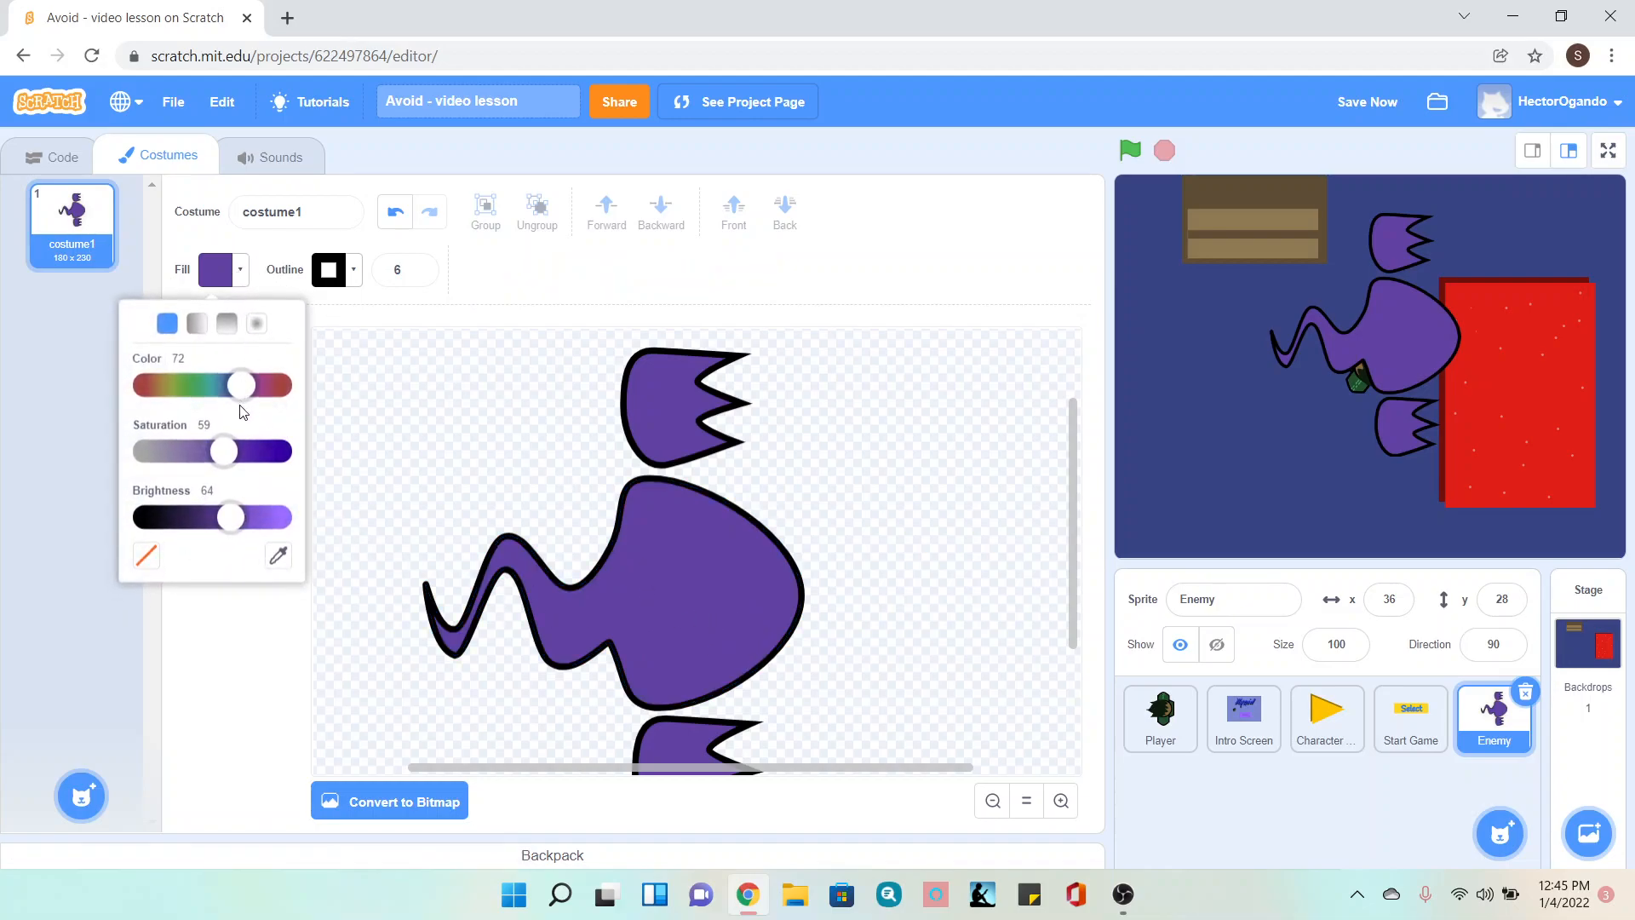
pyautogui.click(351, 283)
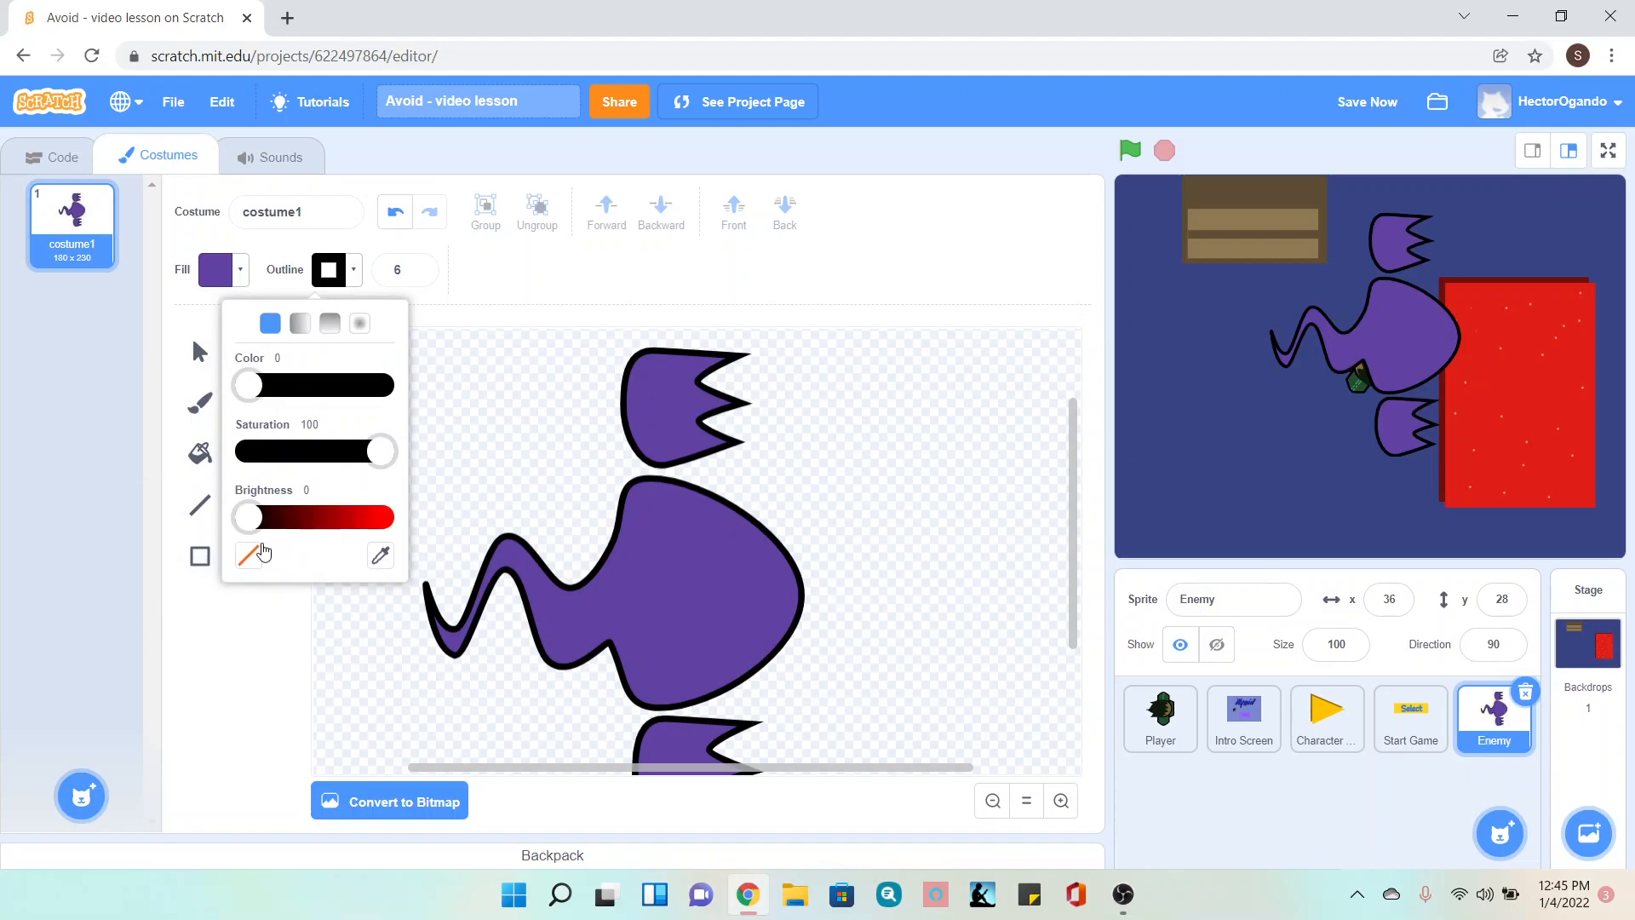
pyautogui.click(248, 555)
pyautogui.click(236, 277)
pyautogui.moveTo(219, 451); pyautogui.dragTo(151, 453)
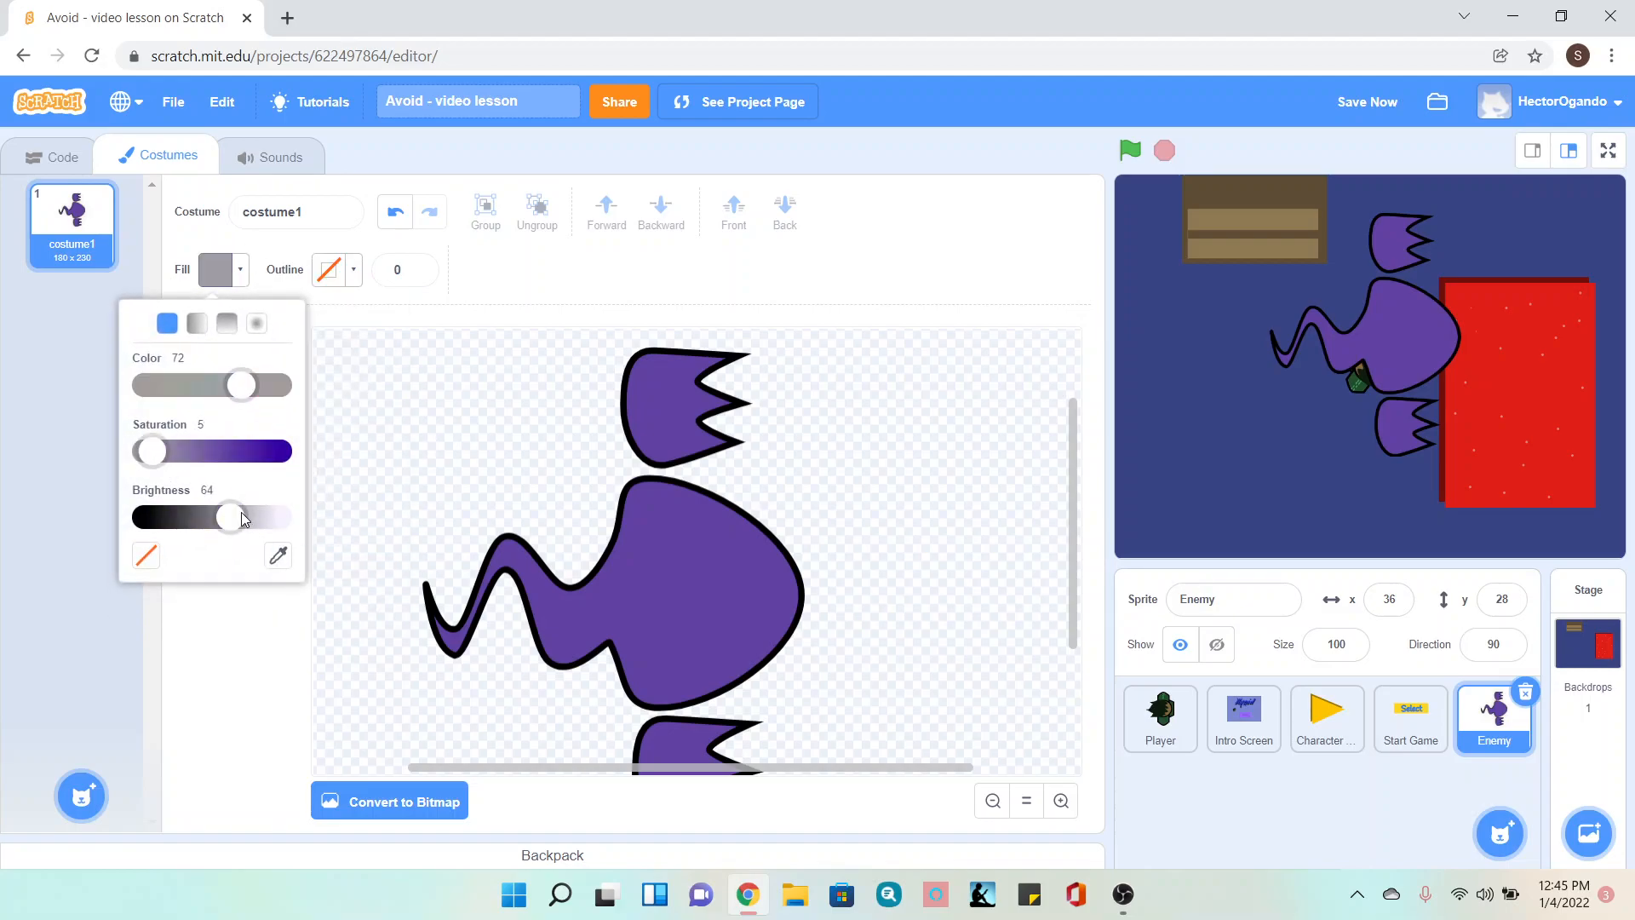
pyautogui.moveTo(242, 513); pyautogui.dragTo(258, 517)
pyautogui.moveTo(725, 549); pyautogui.dragTo(760, 587)
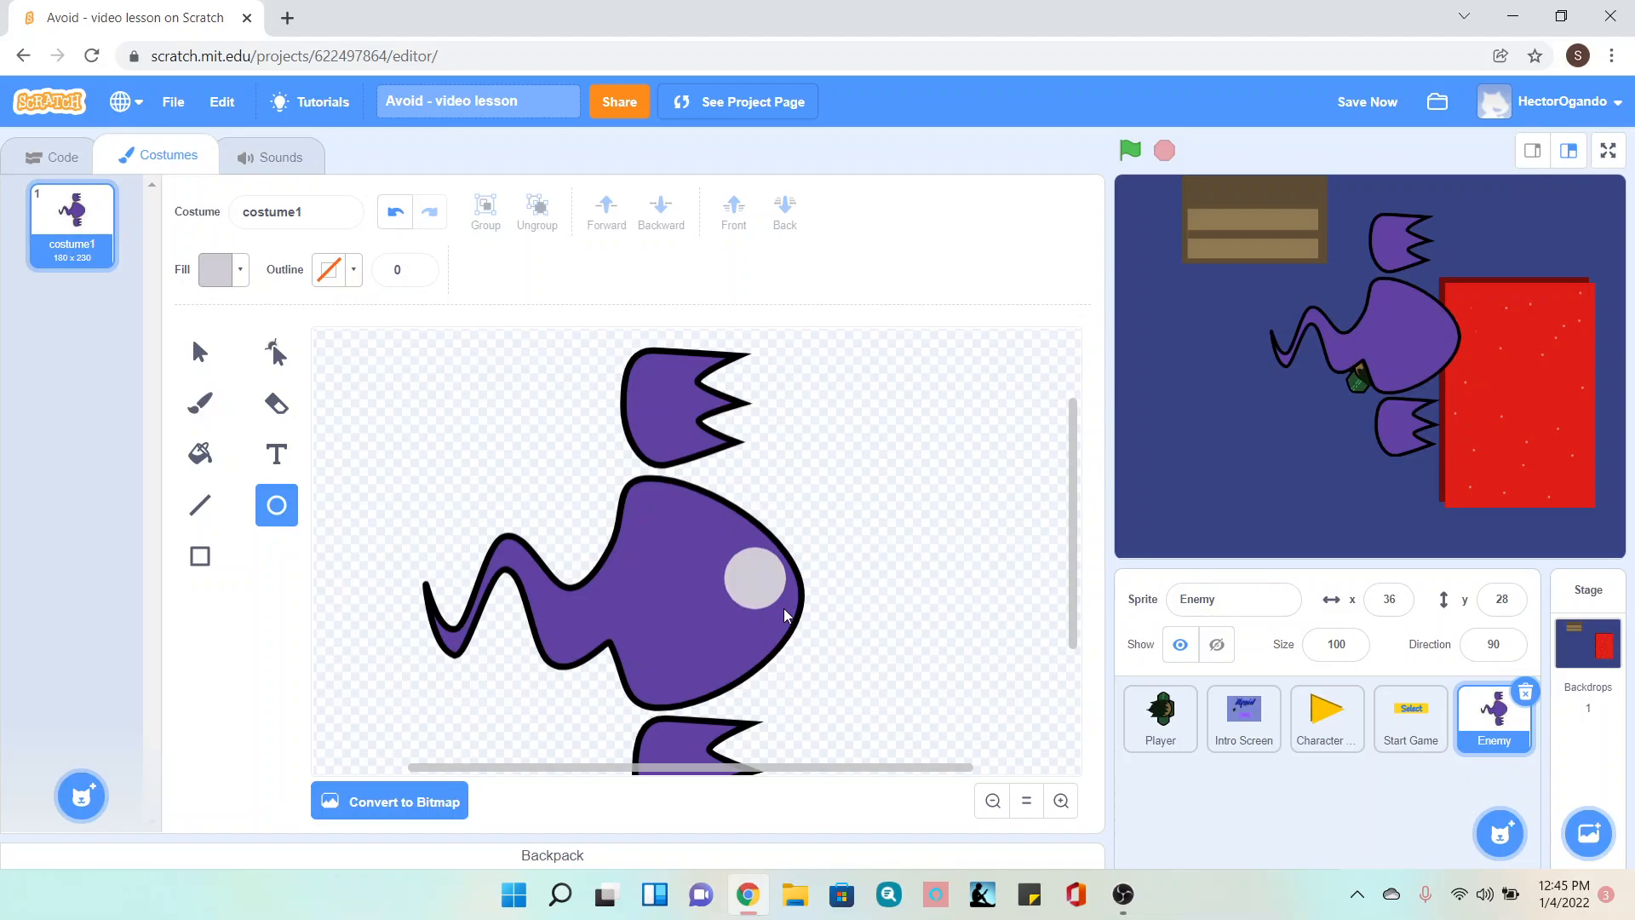
pyautogui.moveTo(775, 622)
pyautogui.mouseDown()
pyautogui.moveTo(745, 609)
pyautogui.moveTo(741, 626)
pyautogui.moveTo(738, 602)
pyautogui.moveTo(767, 629)
pyautogui.mouseUp()
pyautogui.click(1061, 801)
pyautogui.moveTo(755, 598); pyautogui.dragTo(708, 554)
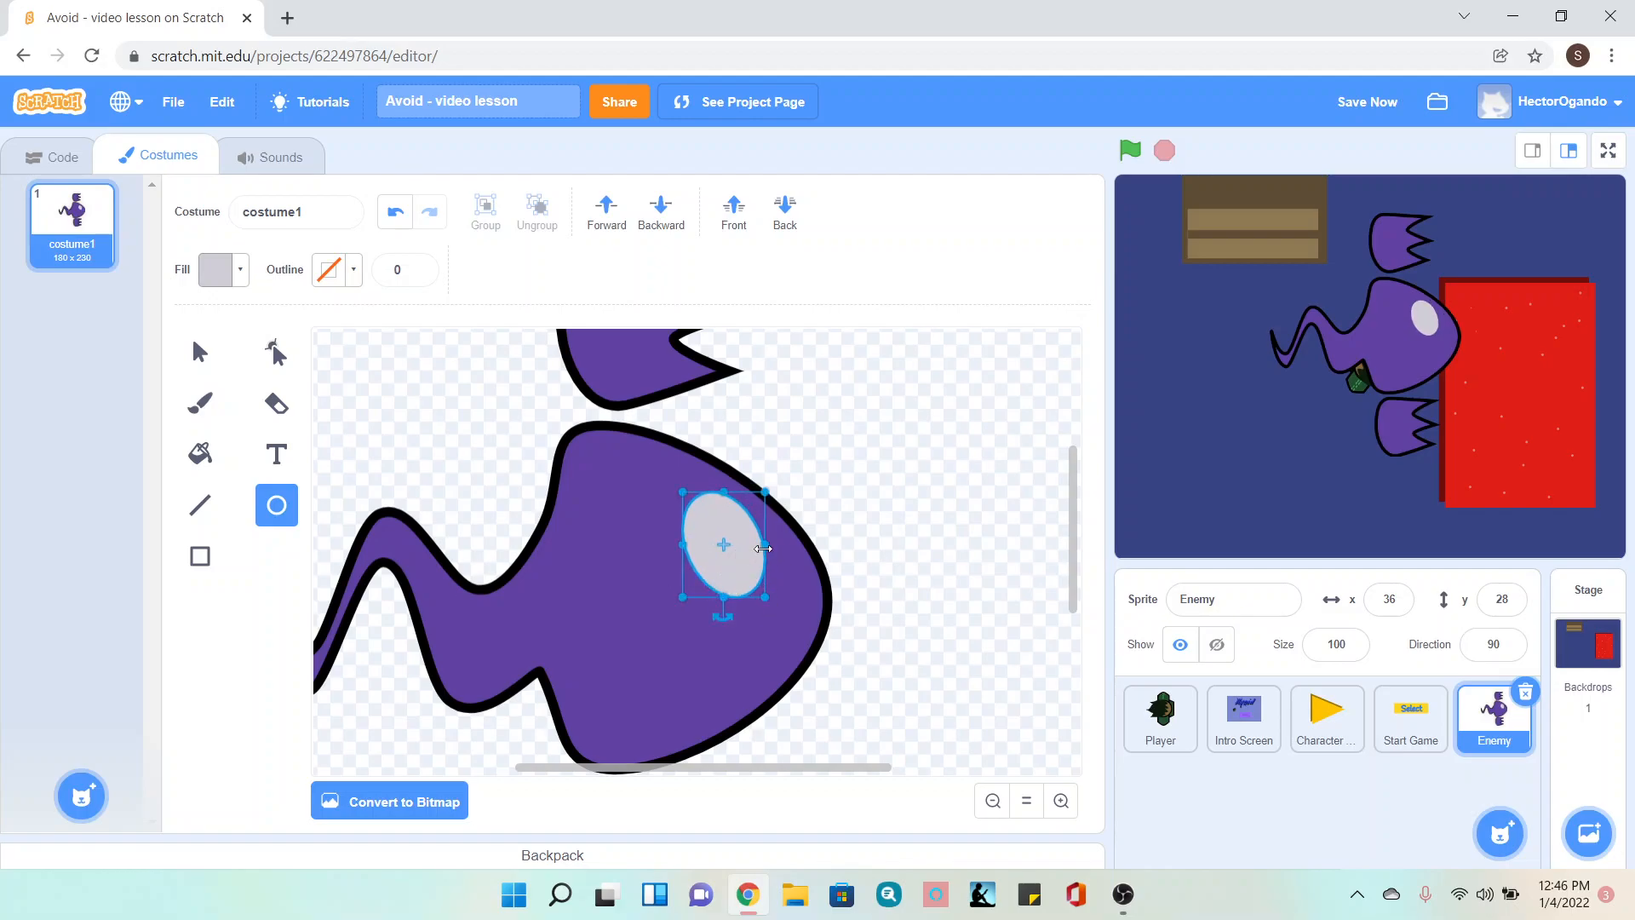
# Step: Turn the upper and lower end points of the eye ellipse into pointed corners
pyautogui.click(277, 356)
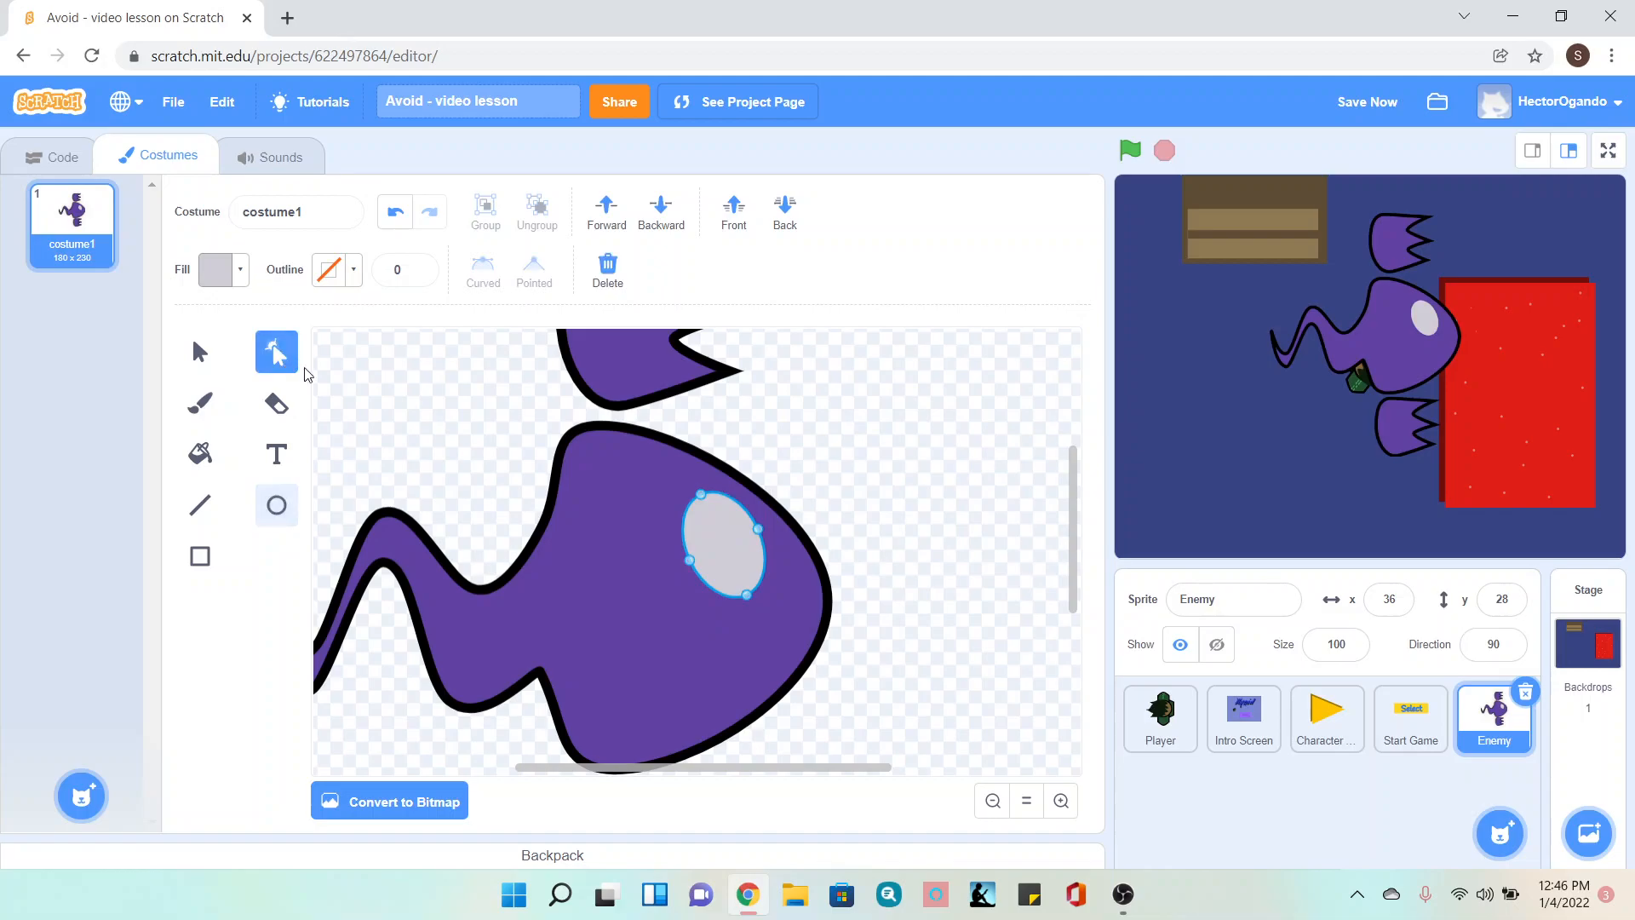
pyautogui.click(700, 495)
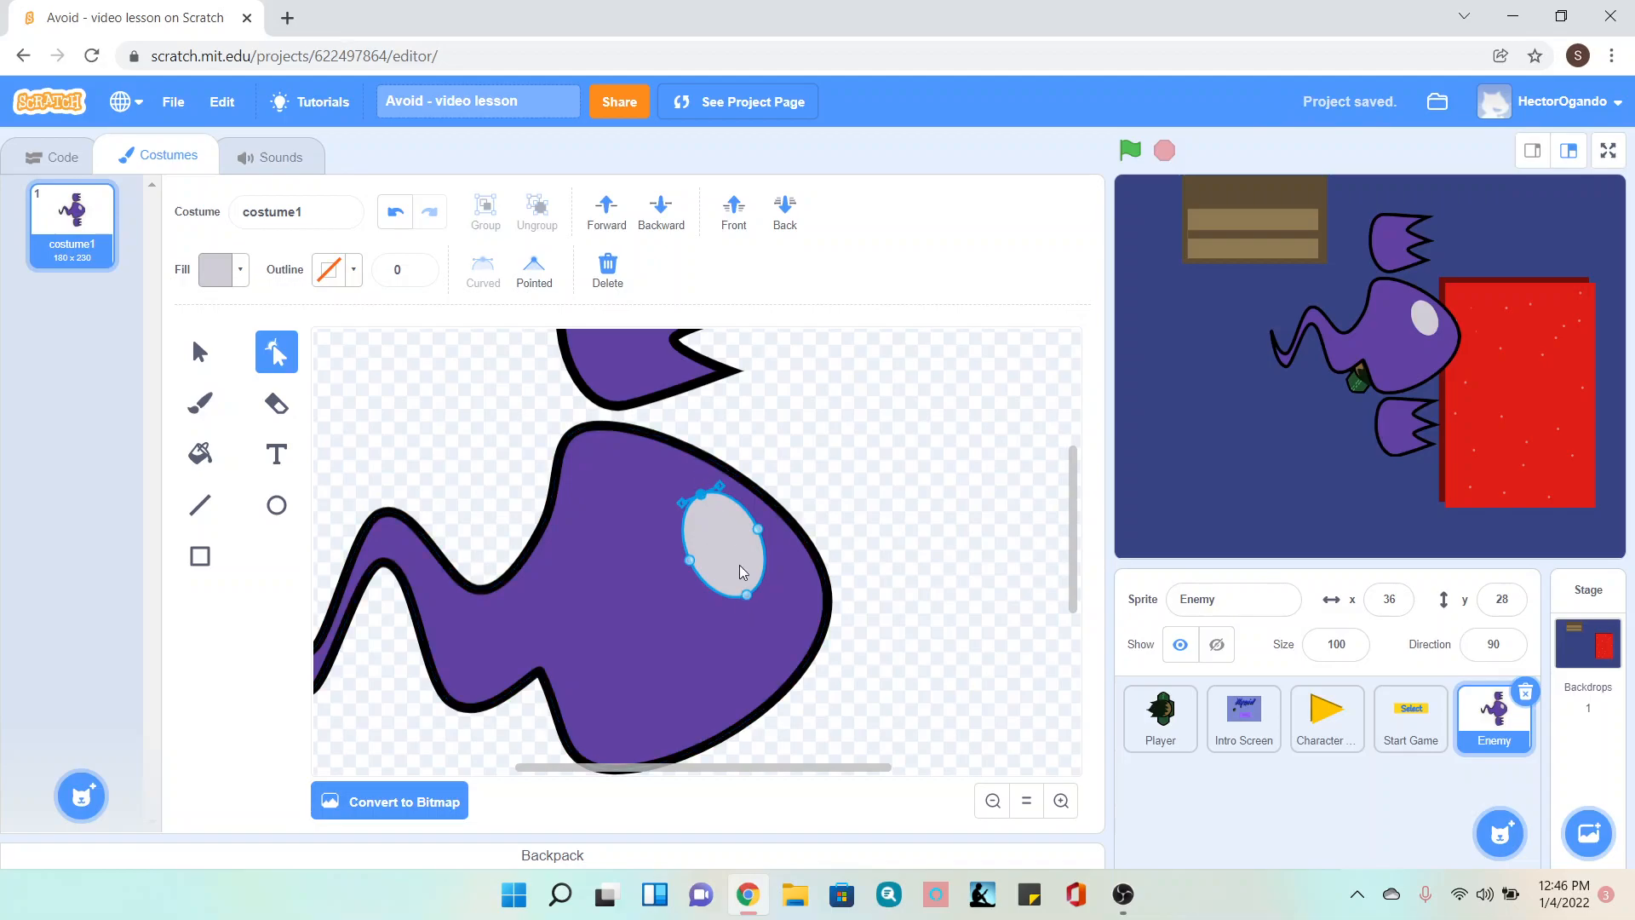
pyautogui.click(536, 269)
pyautogui.click(745, 595)
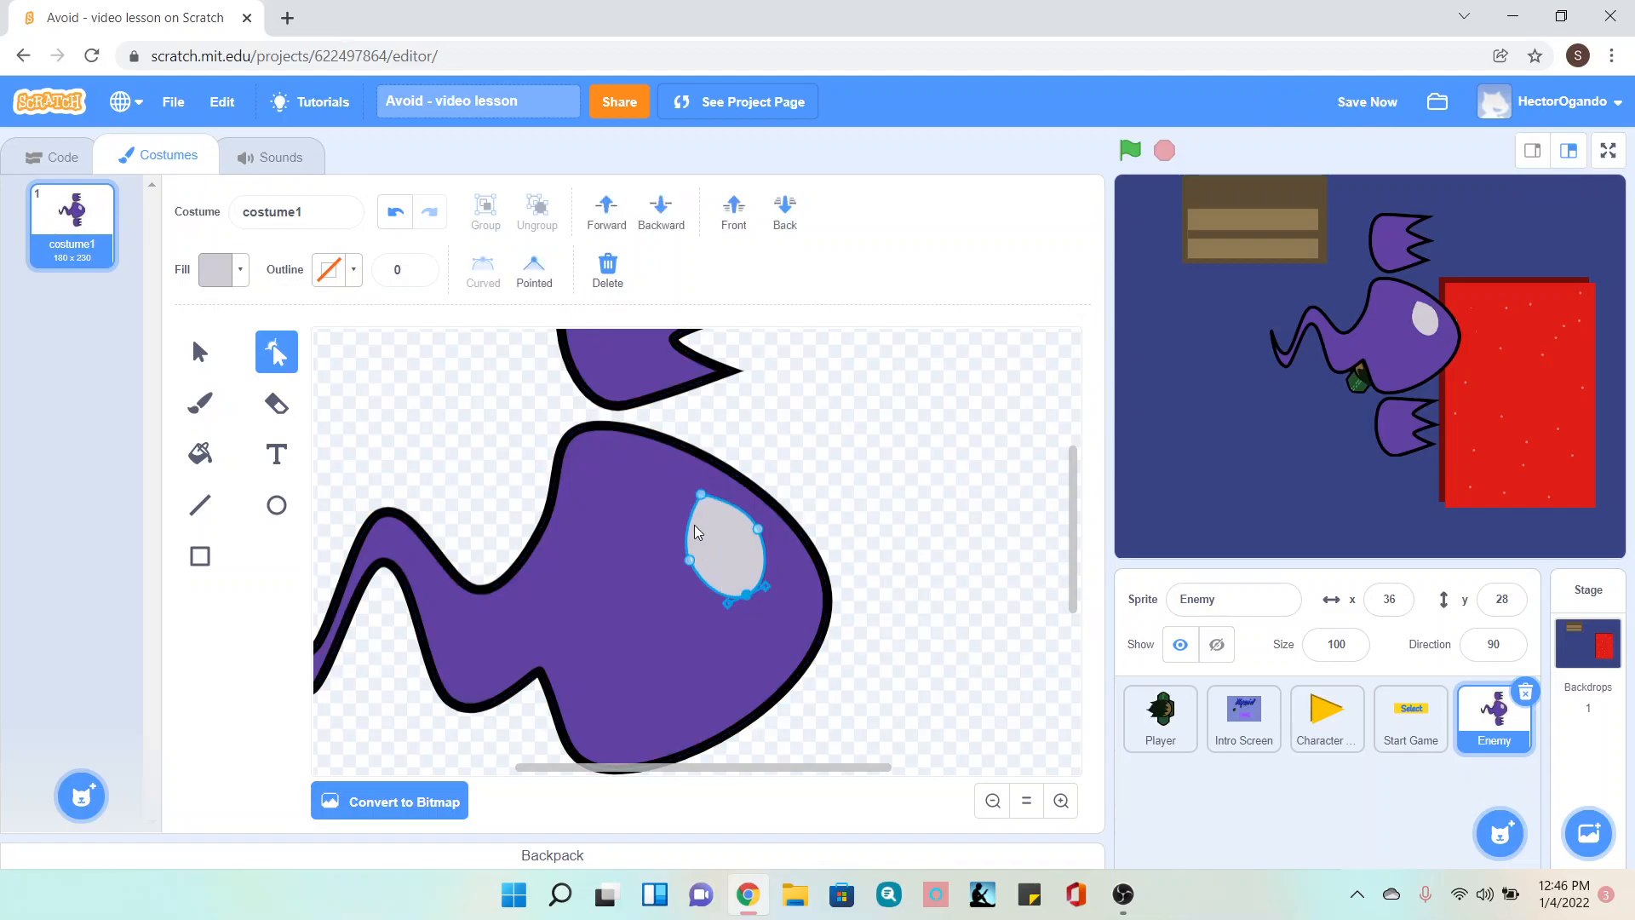
pyautogui.click(534, 268)
# Step: Pull the eye's two side points inward and its two tips outward to form a narrow leaf shape
pyautogui.click(690, 562)
pyautogui.click(759, 530)
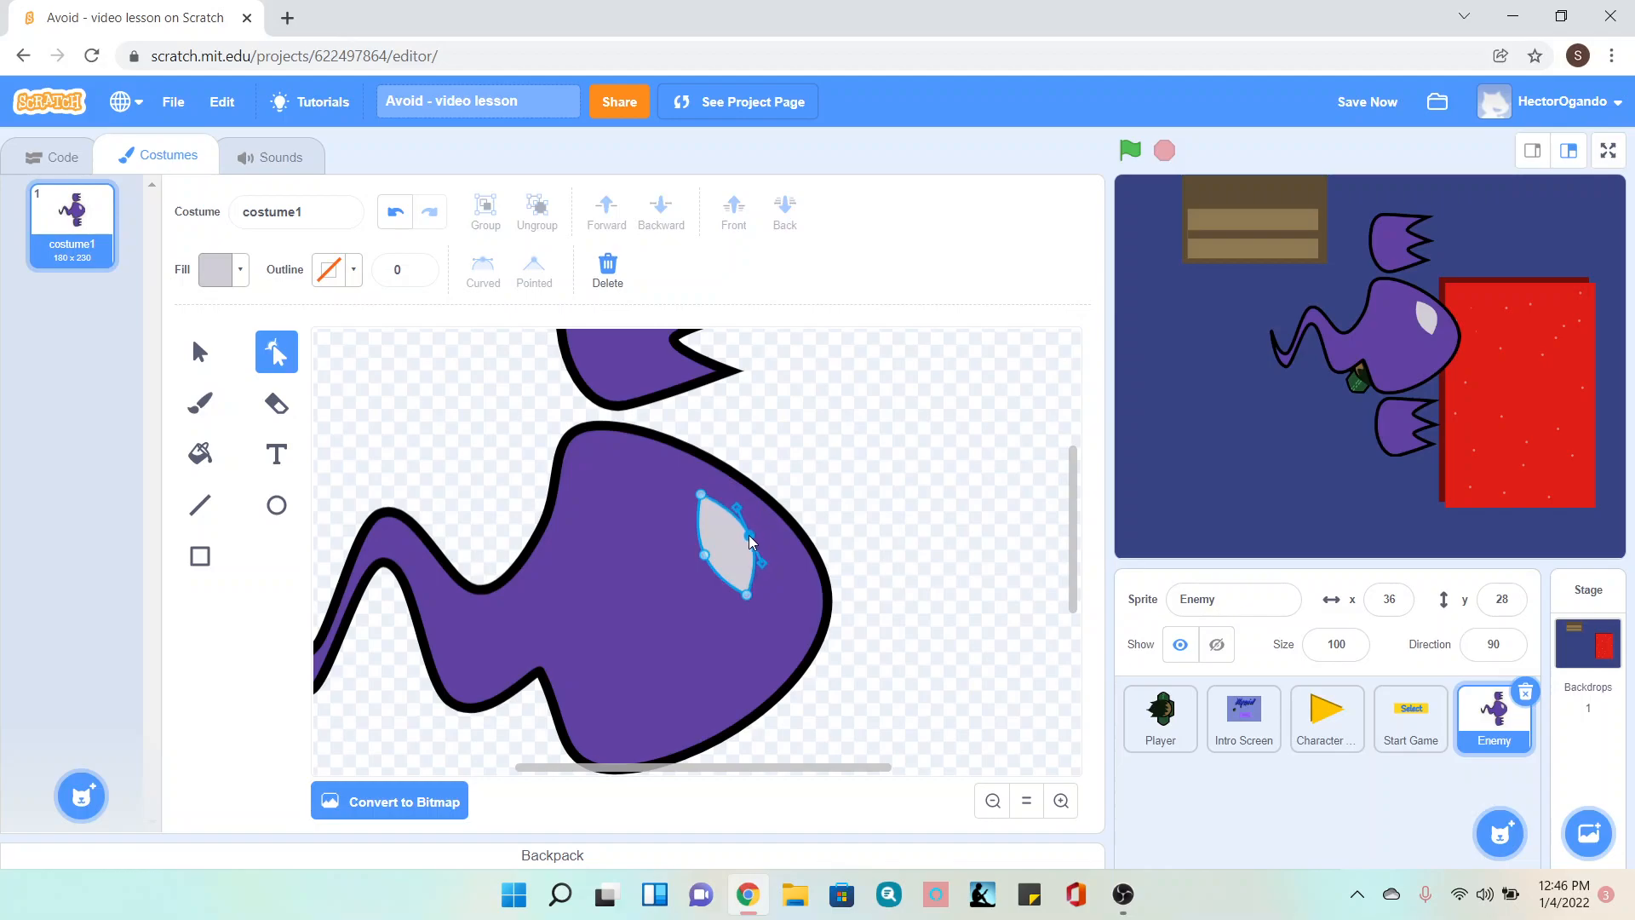
pyautogui.click(749, 594)
pyautogui.click(748, 594)
pyautogui.click(758, 606)
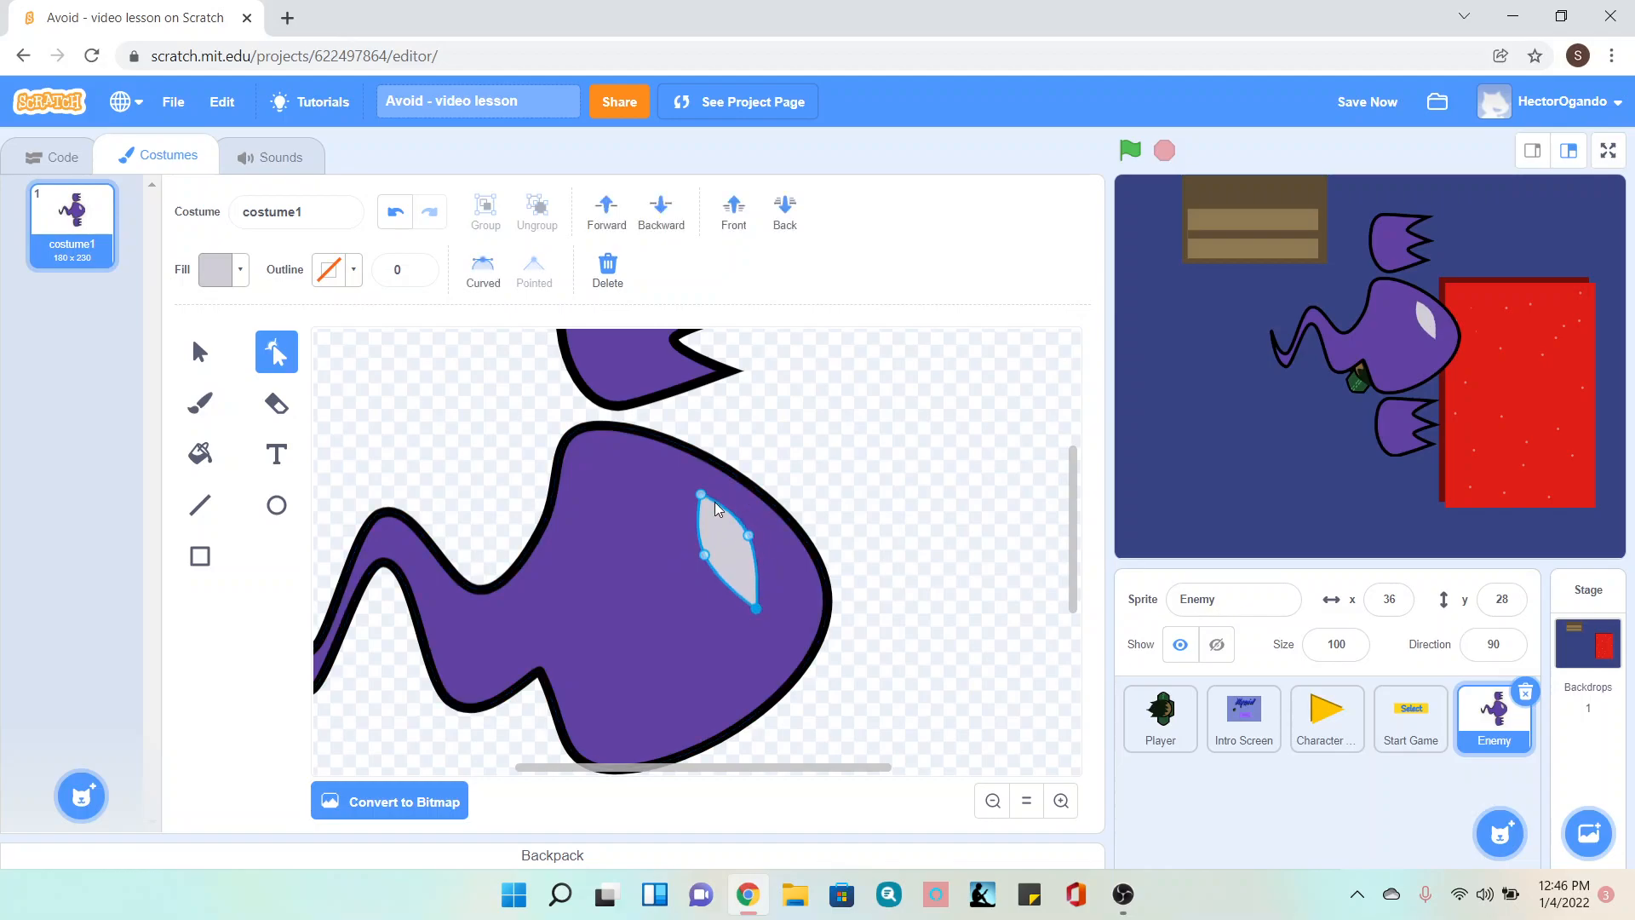
pyautogui.click(701, 496)
pyautogui.click(695, 488)
# Step: Rotate the eye to slant more towards the snout and move it closer to the head's upper edge
pyautogui.click(197, 353)
pyautogui.moveTo(732, 630); pyautogui.dragTo(743, 627)
pyautogui.moveTo(738, 566); pyautogui.dragTo(721, 537)
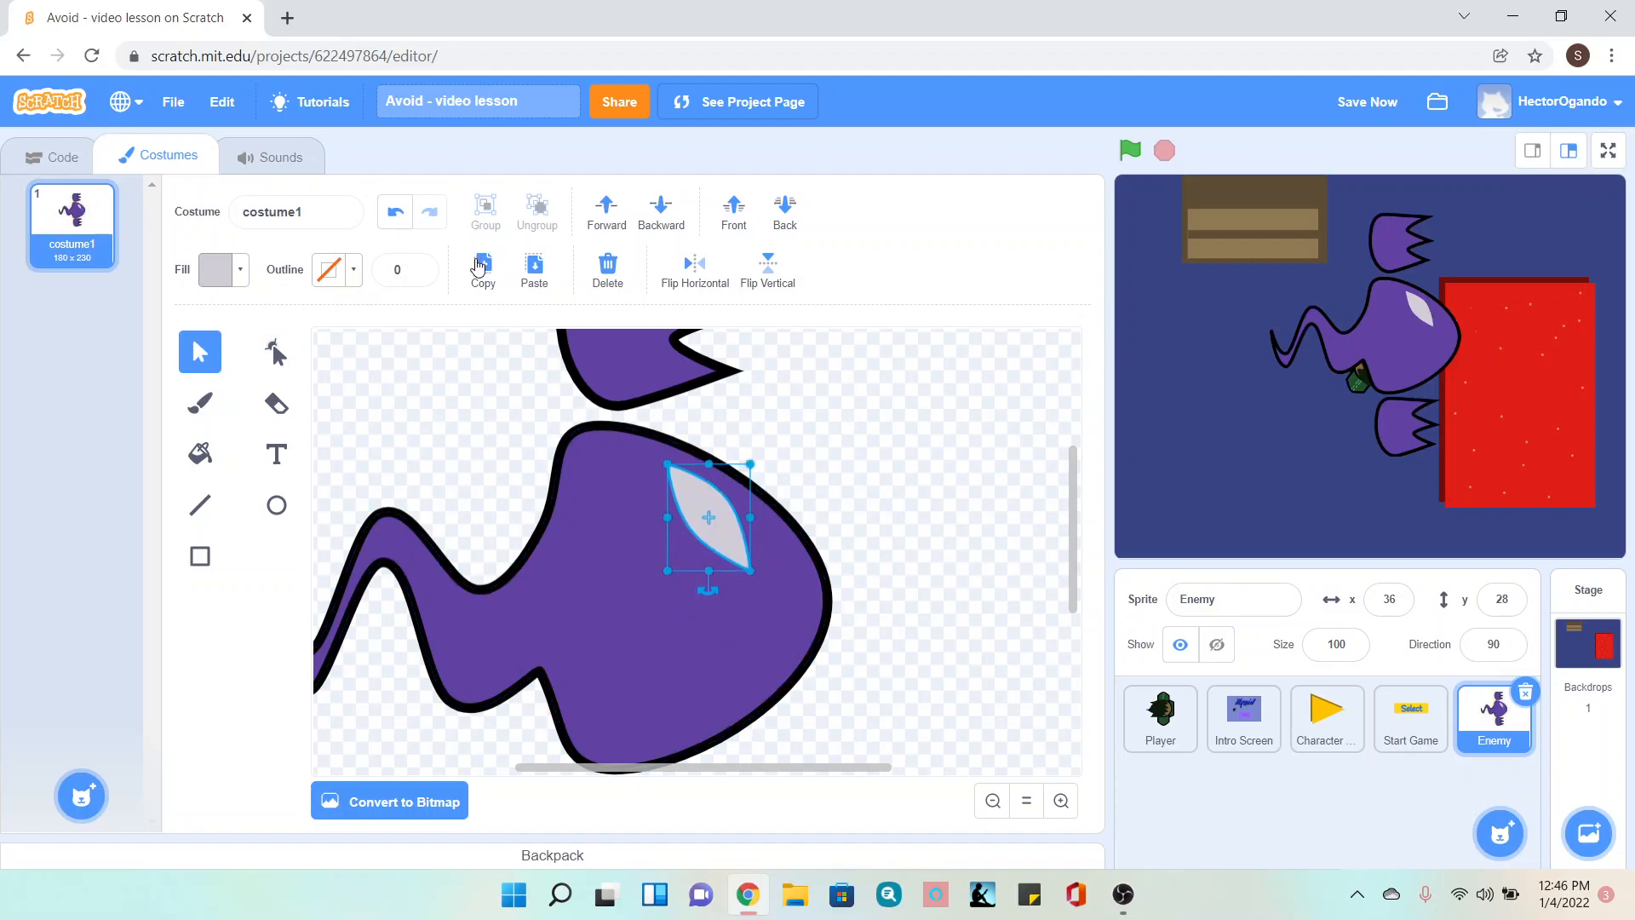
# Step: Duplicate the eye, flip the copy vertically and place it on the lower half of the head
pyautogui.click(535, 269)
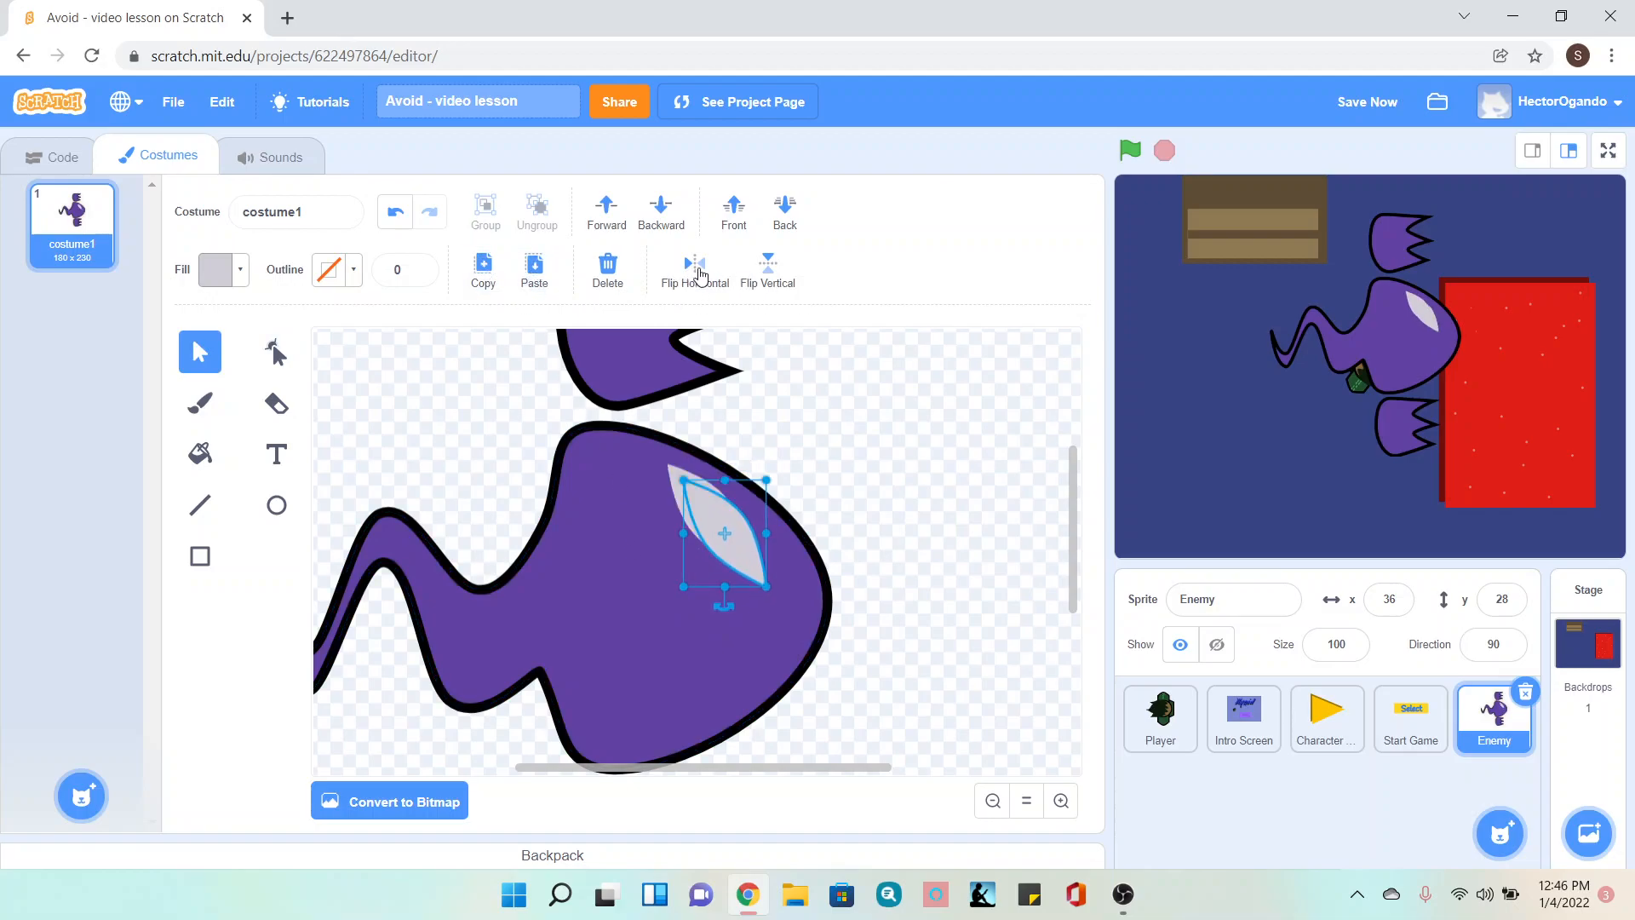
pyautogui.click(767, 271)
pyautogui.moveTo(730, 524); pyautogui.dragTo(726, 670)
pyautogui.click(855, 530)
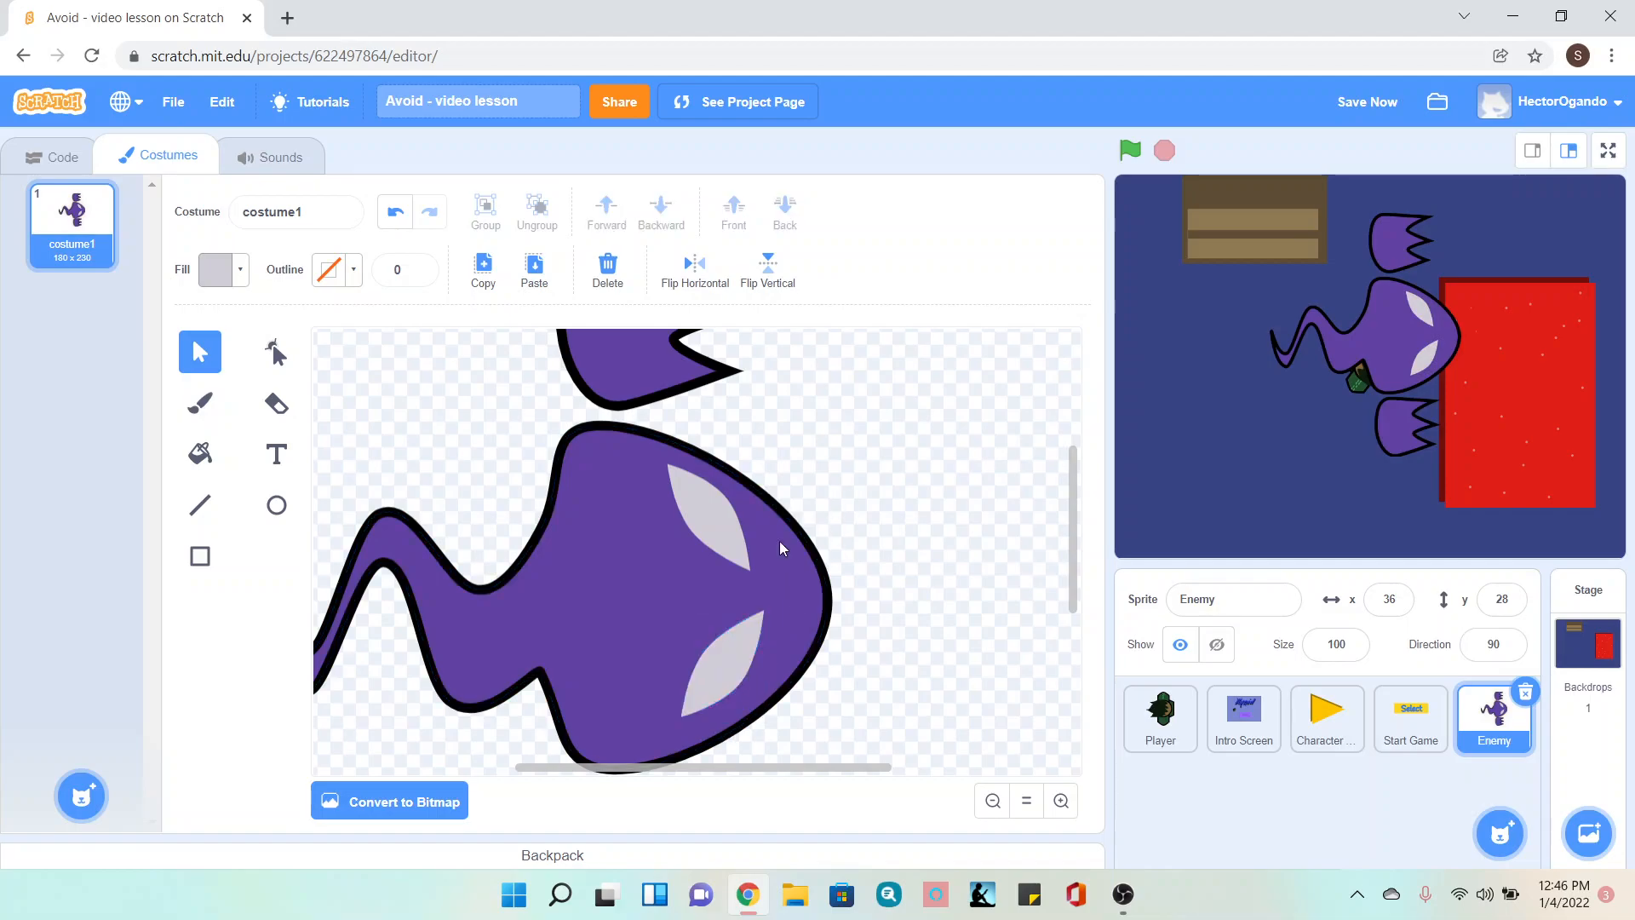
# Step: Paint a light grey zigzag mouth between the eyes and the head's front edge with brush size 5
pyautogui.click(212, 413)
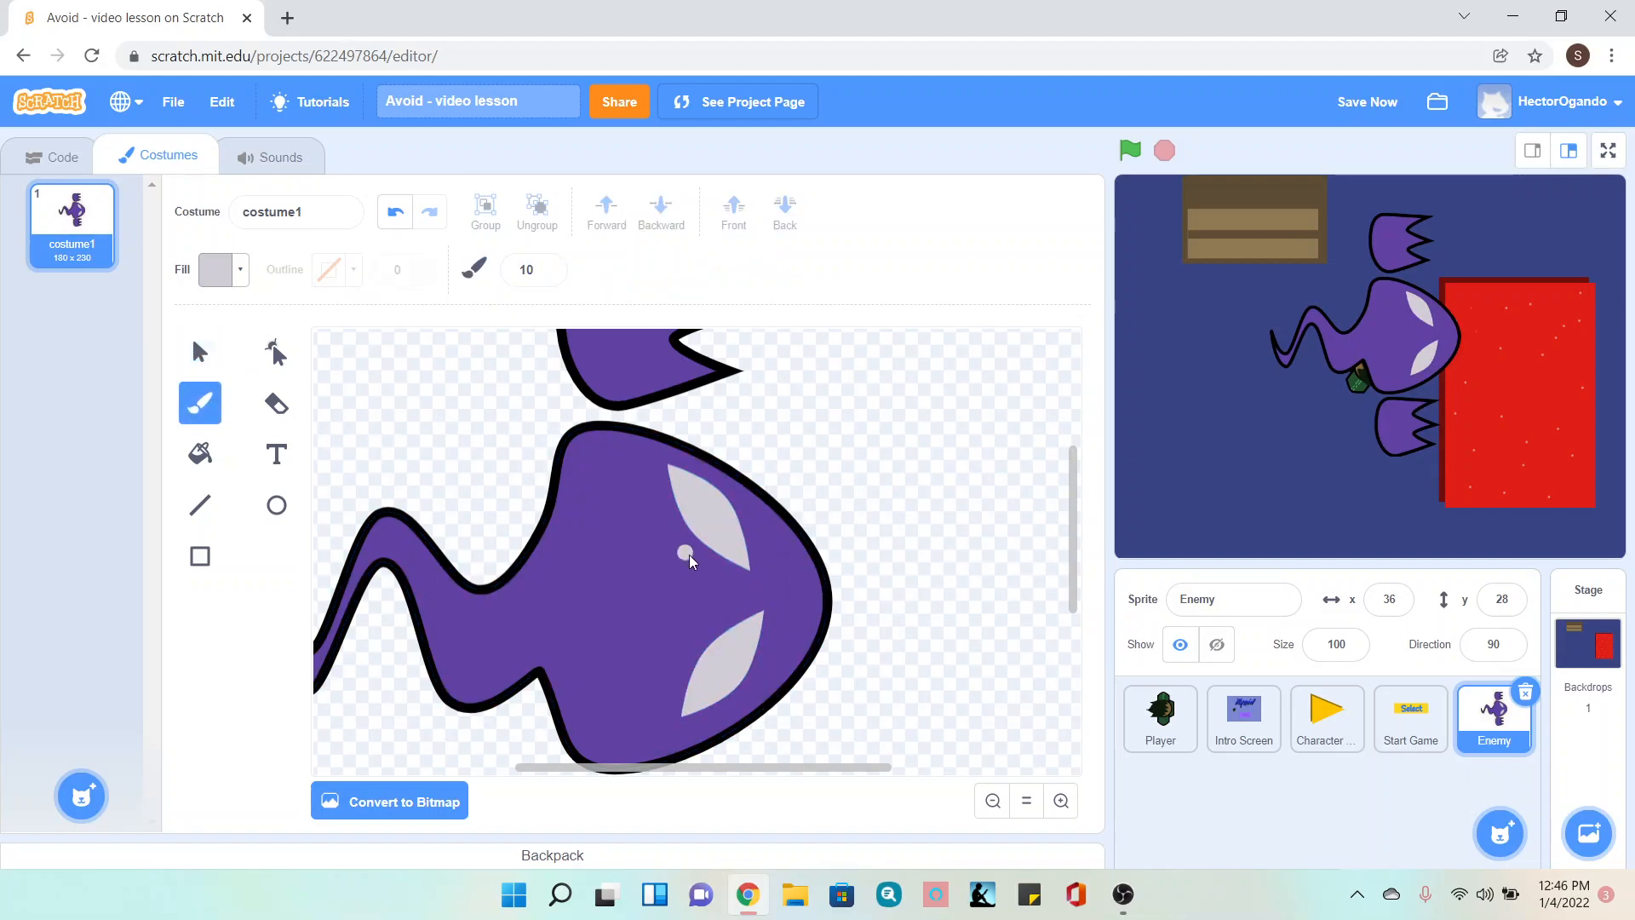
pyautogui.click(540, 270)
pyautogui.write('7')
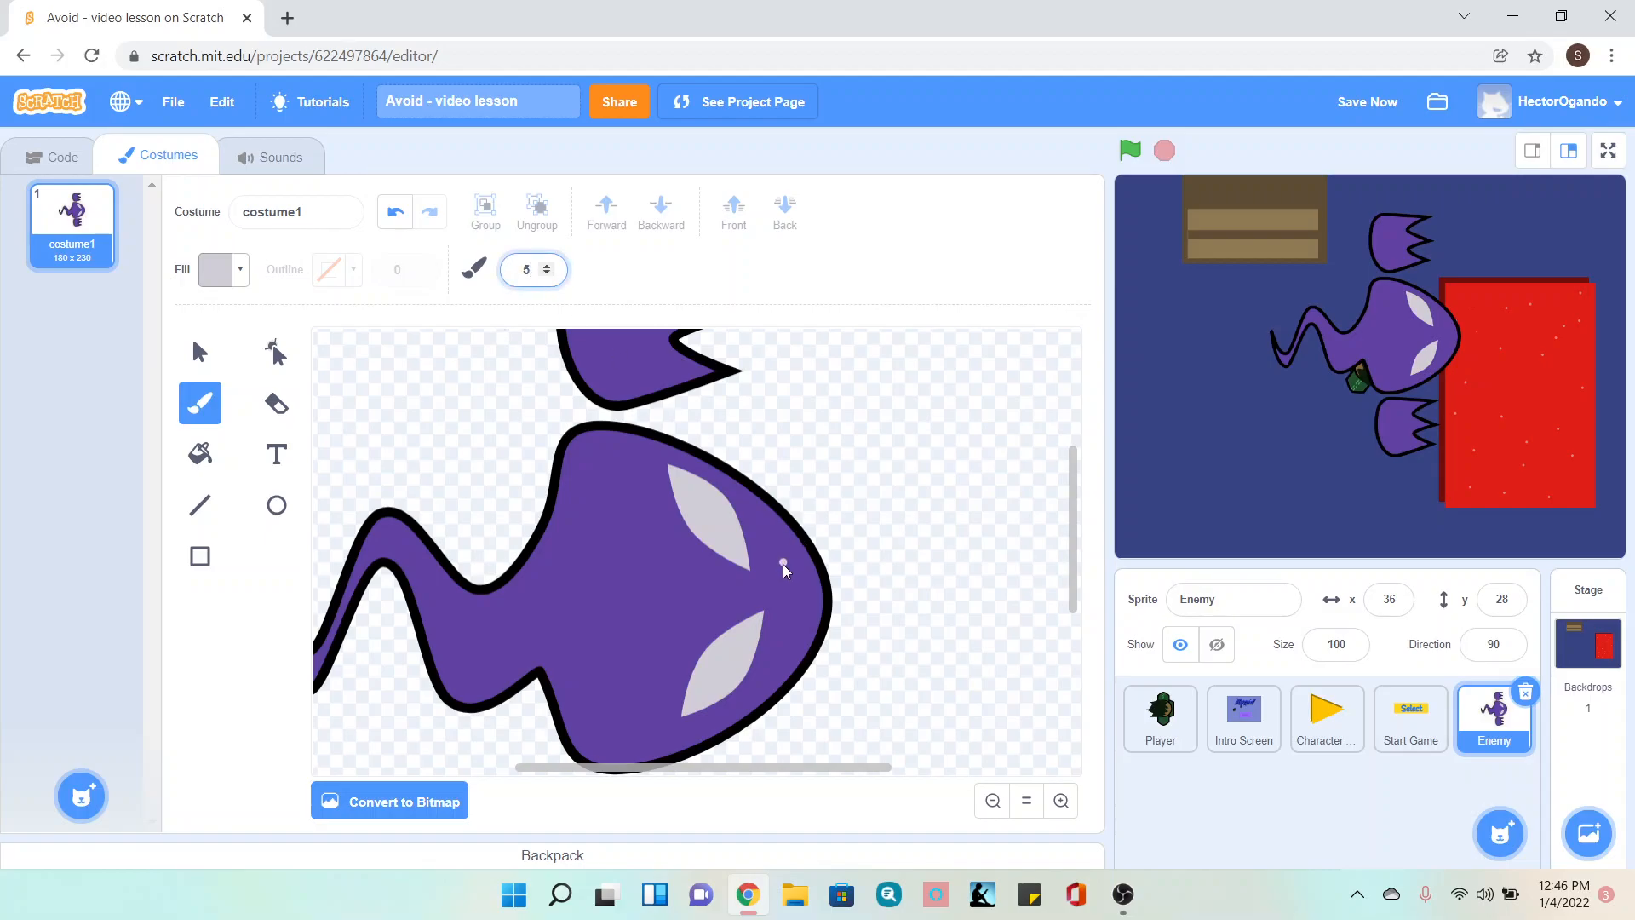
pyautogui.moveTo(772, 555); pyautogui.dragTo(792, 556)
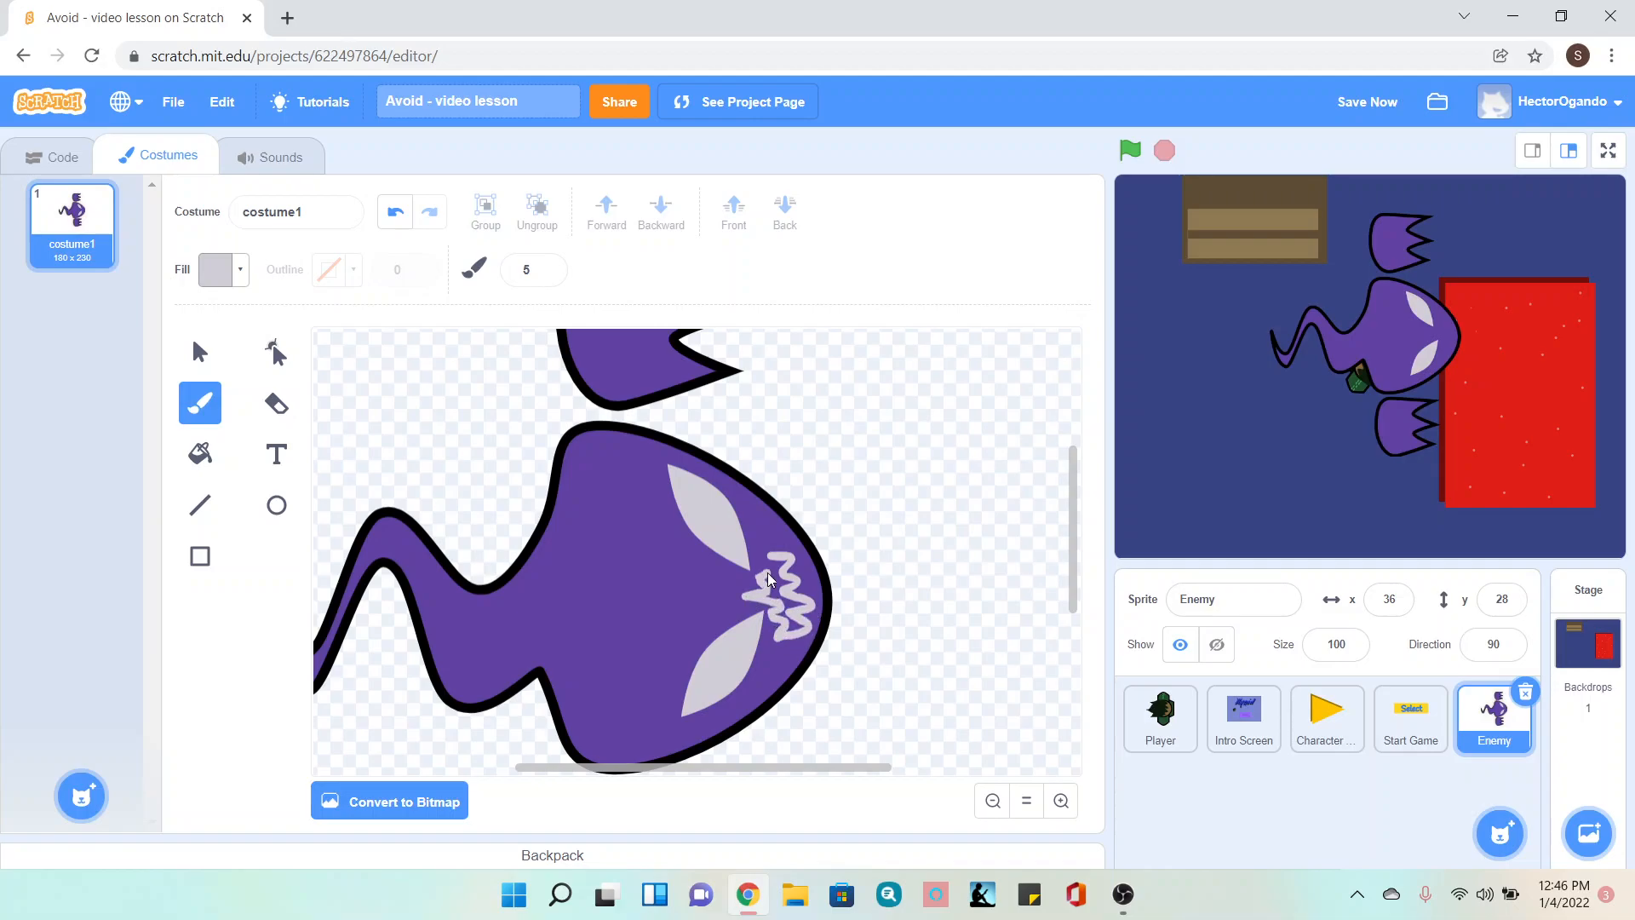
# Step: Fill the inside of the zigzag mouth with the same light grey, undoing any stray fills
pyautogui.click(200, 454)
pyautogui.click(621, 530)
pyautogui.hotkey('ctrl', 'z')
pyautogui.hotkey('ctrl', 'z')
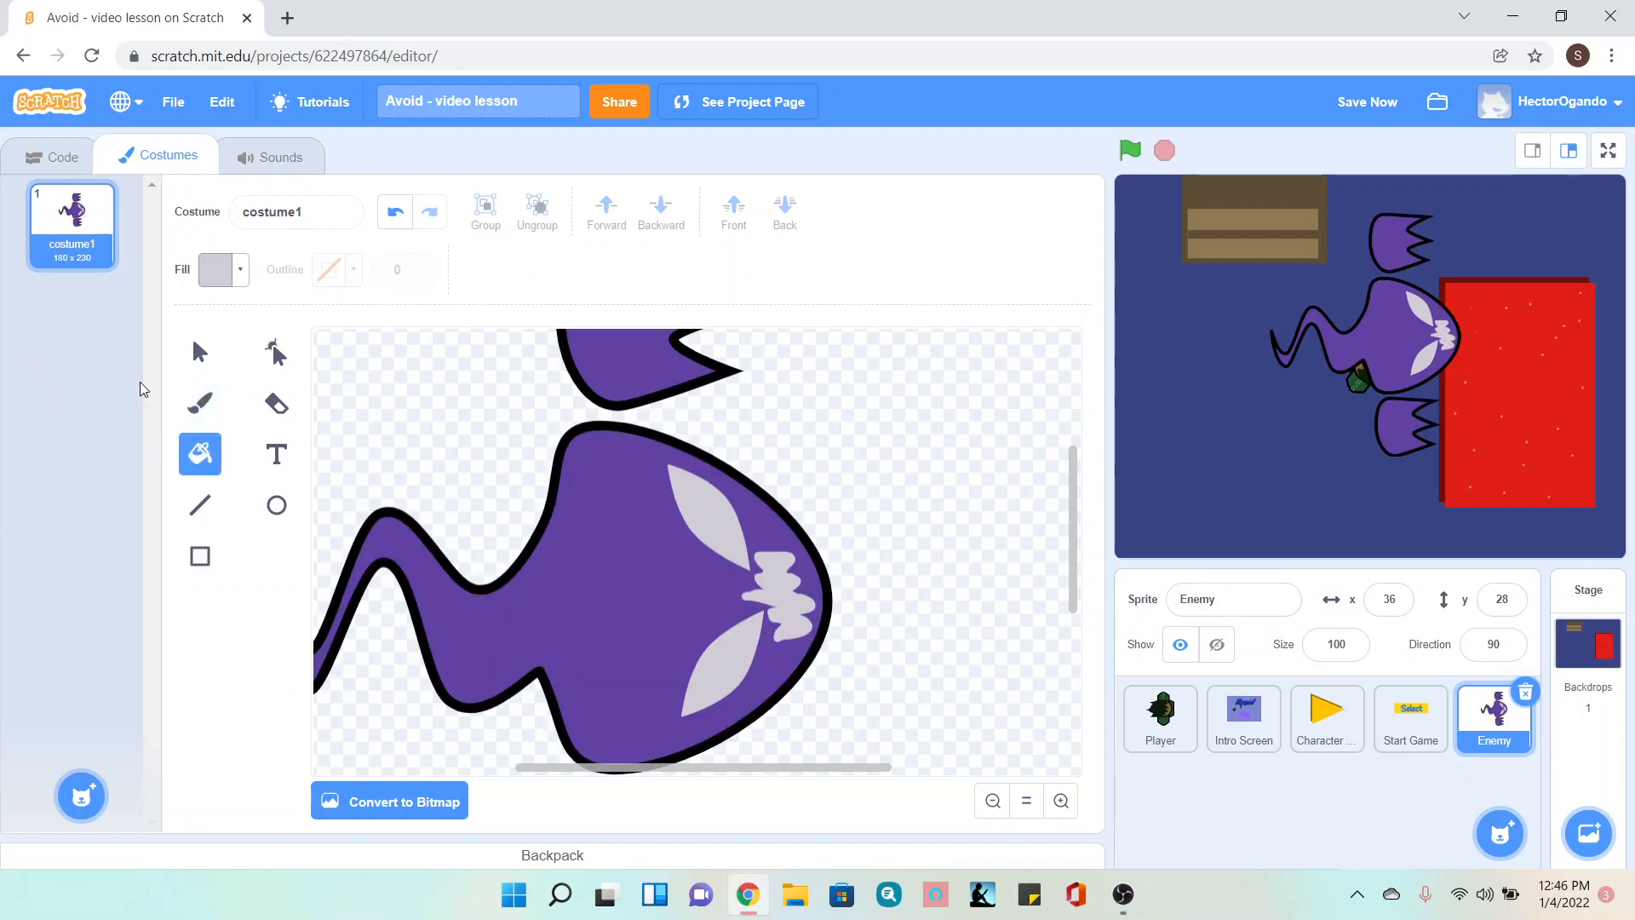
# Step: Paint a narrow oval pupil outline across each eye with the brush in dark grey, brightness 18
pyautogui.click(200, 403)
pyautogui.click(239, 270)
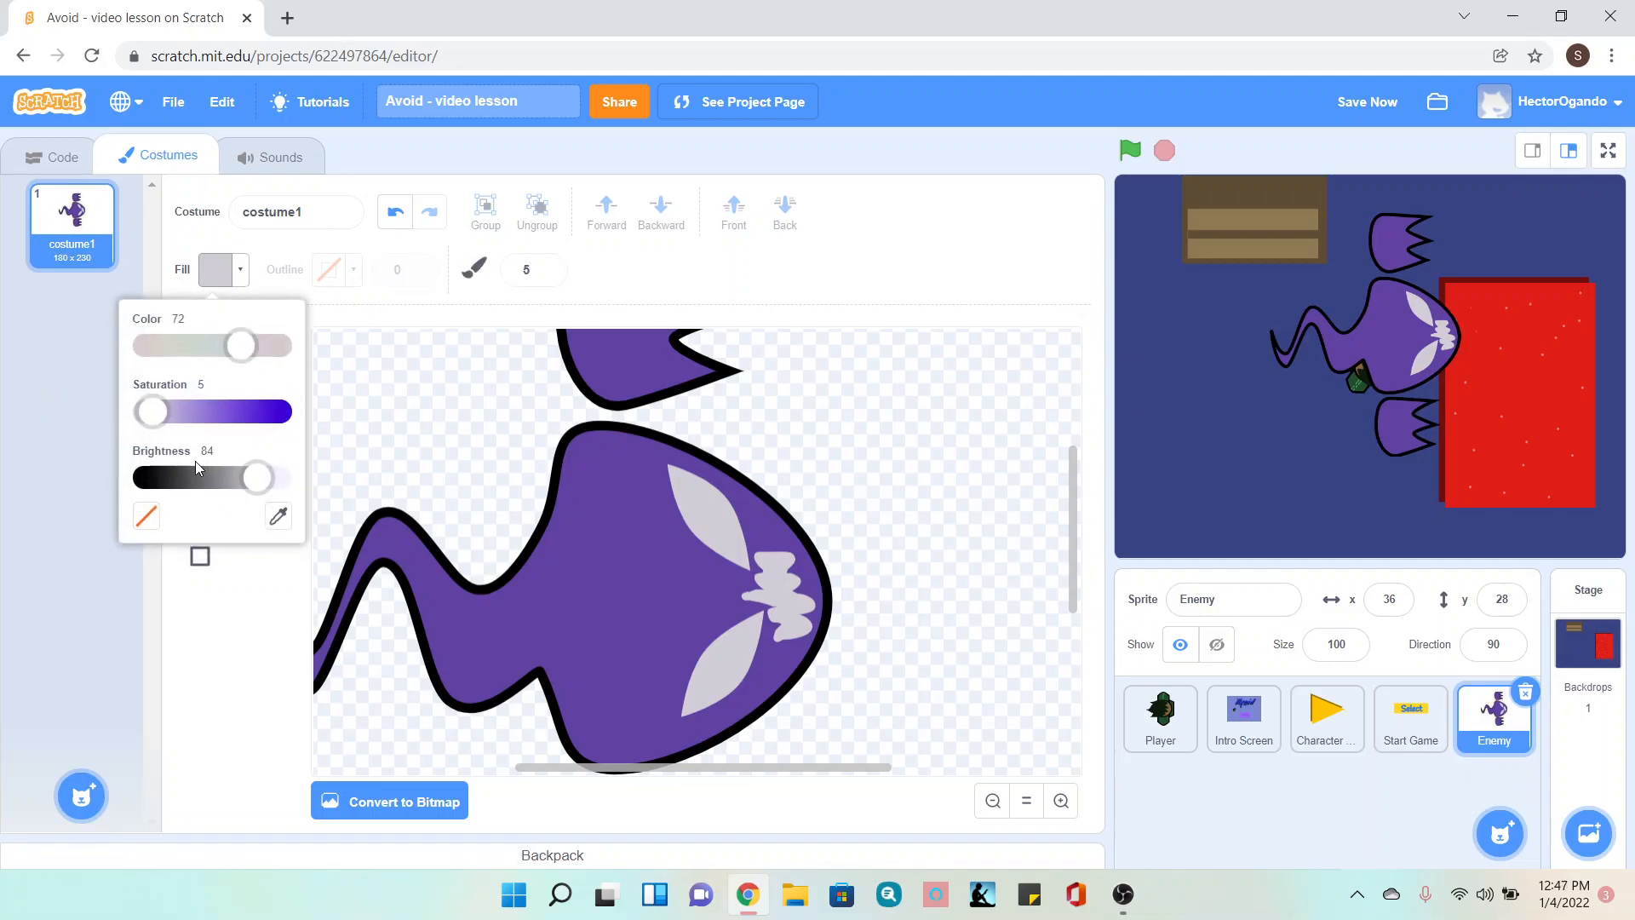
pyautogui.click(170, 478)
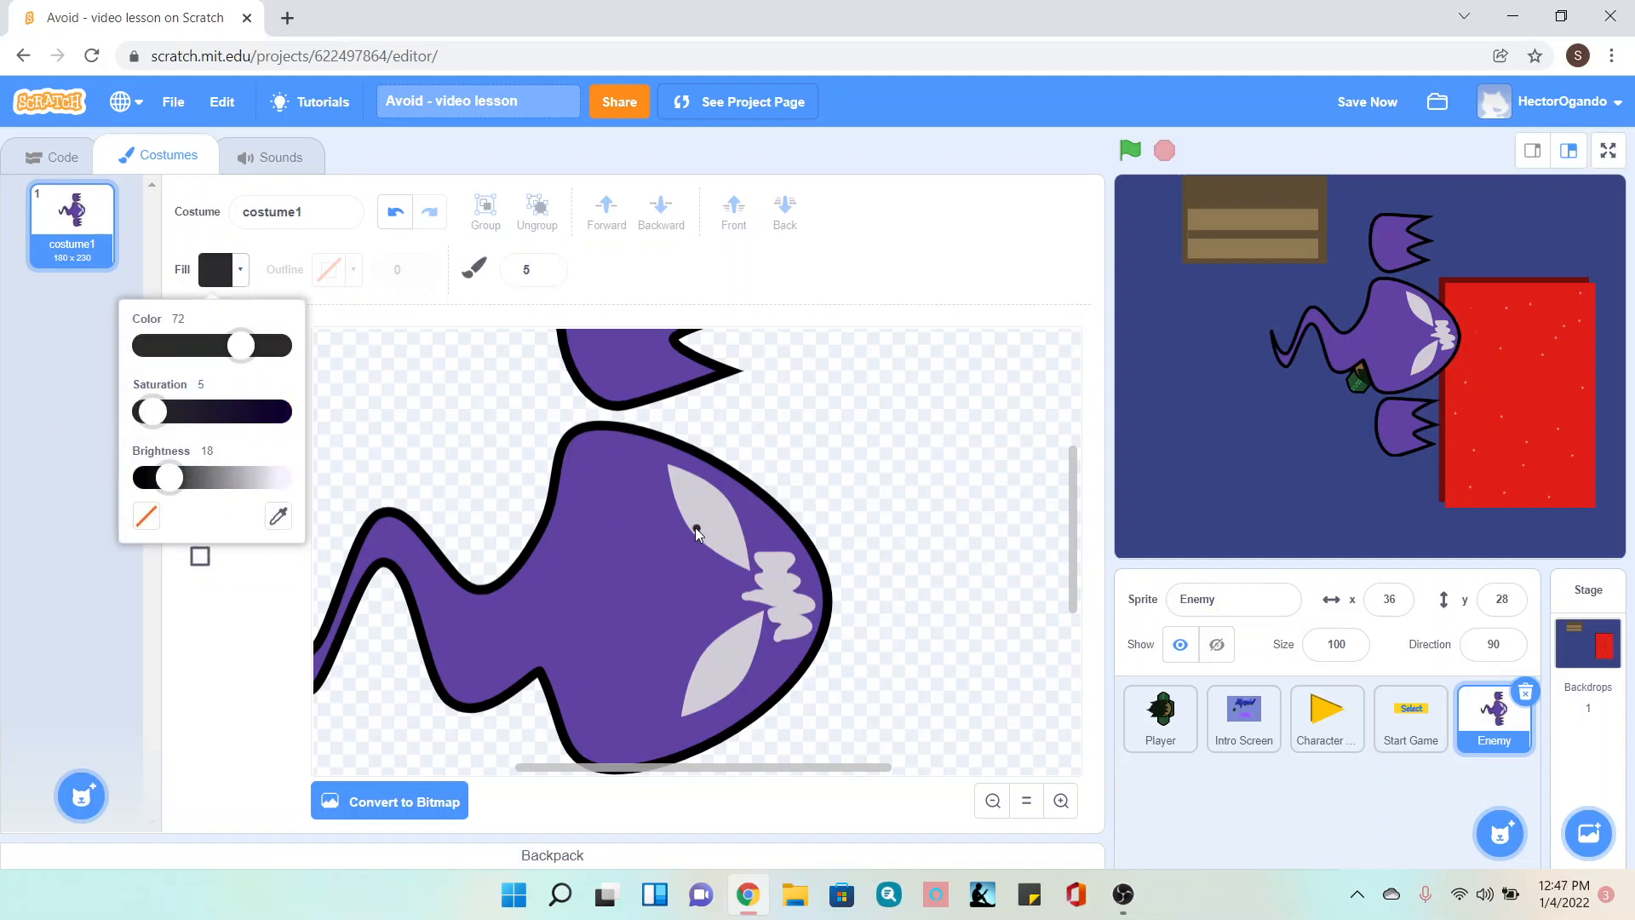
pyautogui.moveTo(688, 523); pyautogui.dragTo(702, 509)
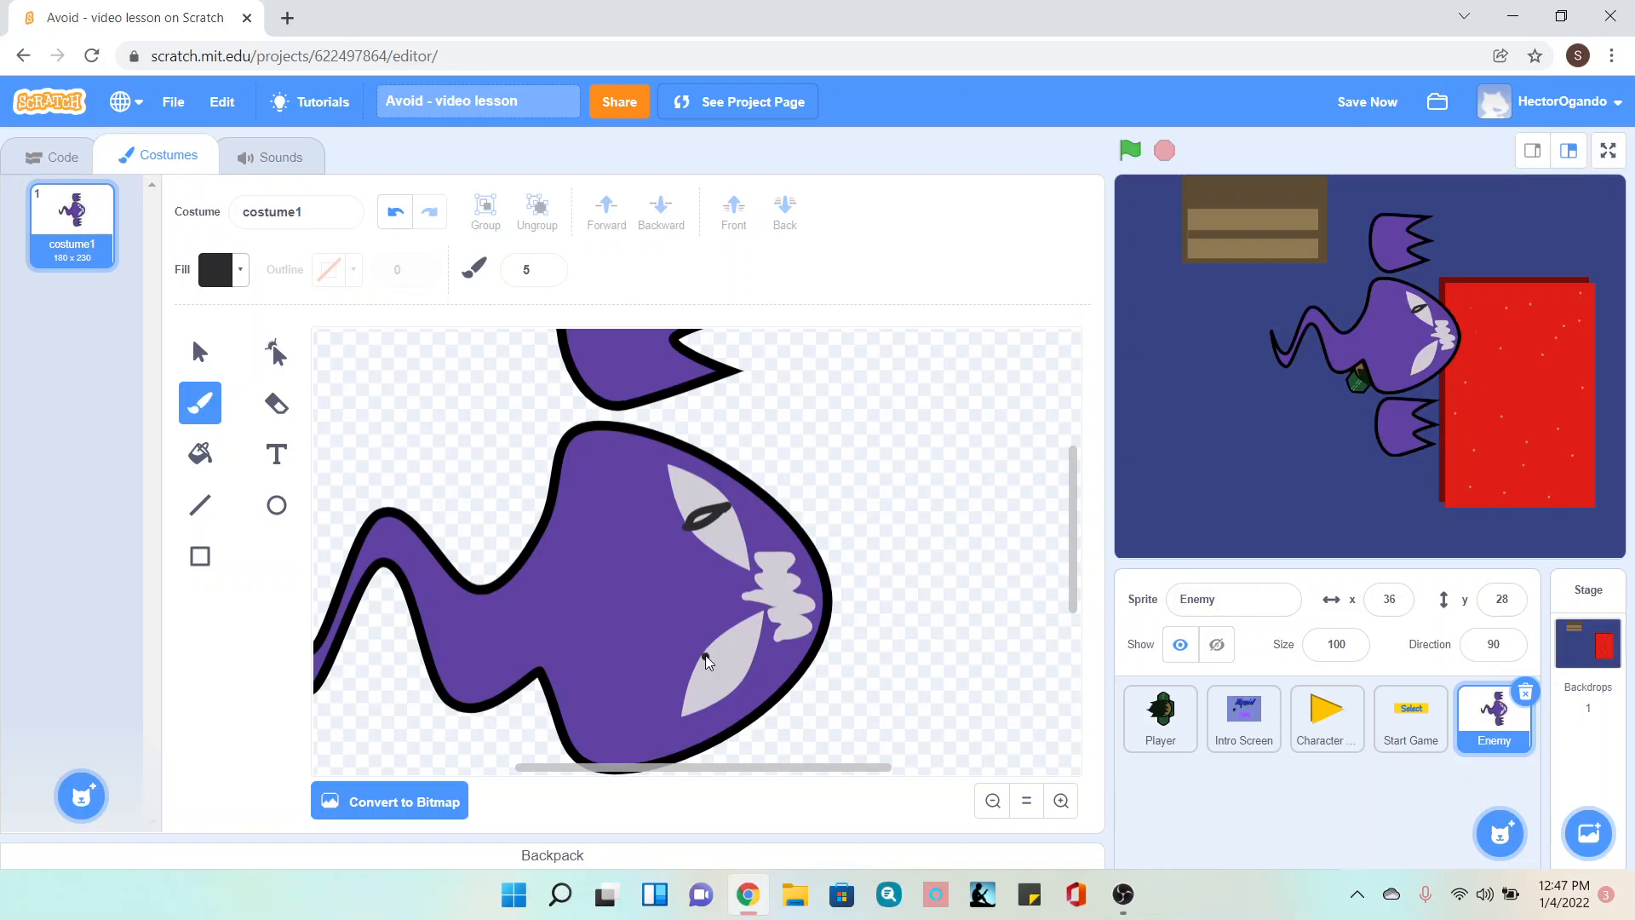
pyautogui.moveTo(724, 681); pyautogui.dragTo(704, 654)
# Step: Fill both pupil outlines with the dark grey and show the whole costume
pyautogui.click(200, 454)
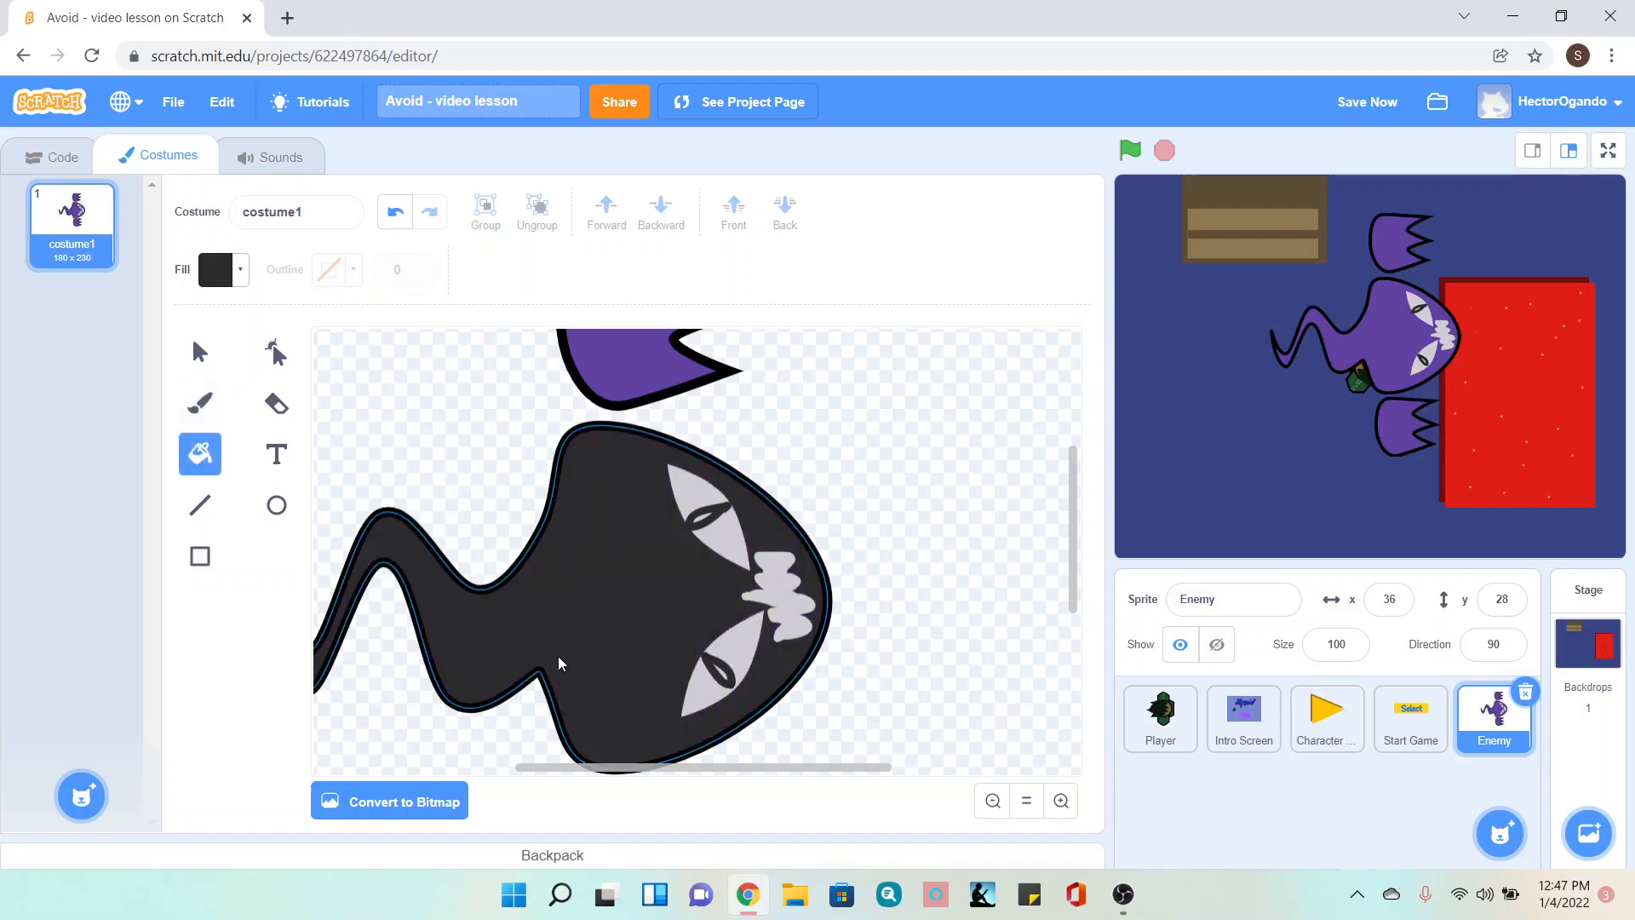
pyautogui.click(724, 682)
pyautogui.click(707, 518)
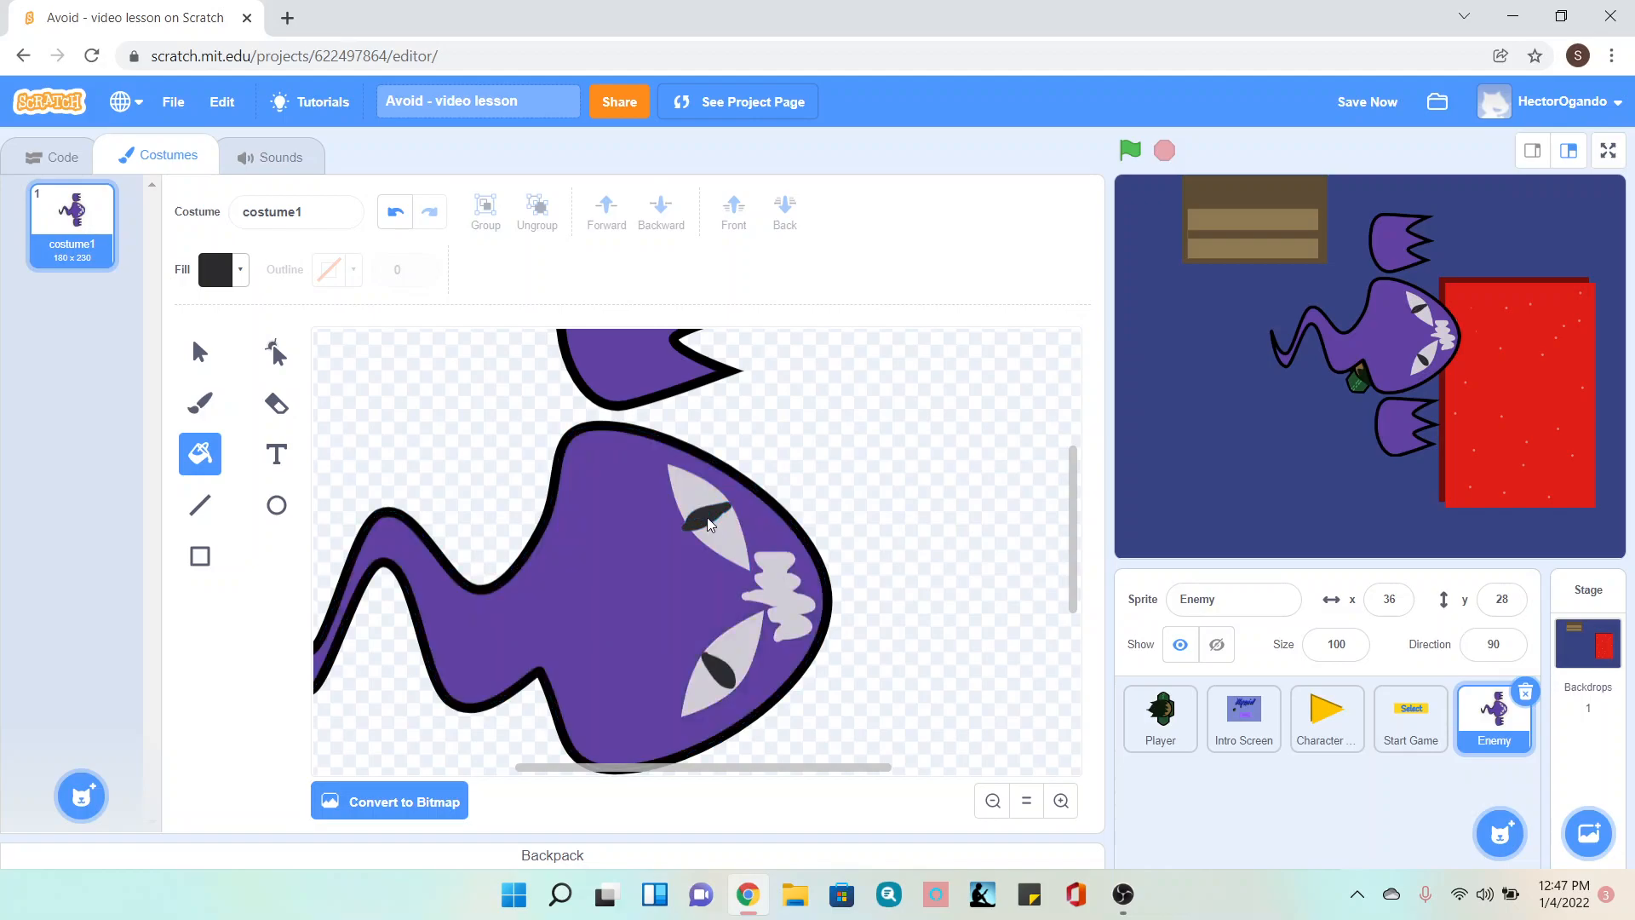
pyautogui.click(993, 802)
pyautogui.click(994, 801)
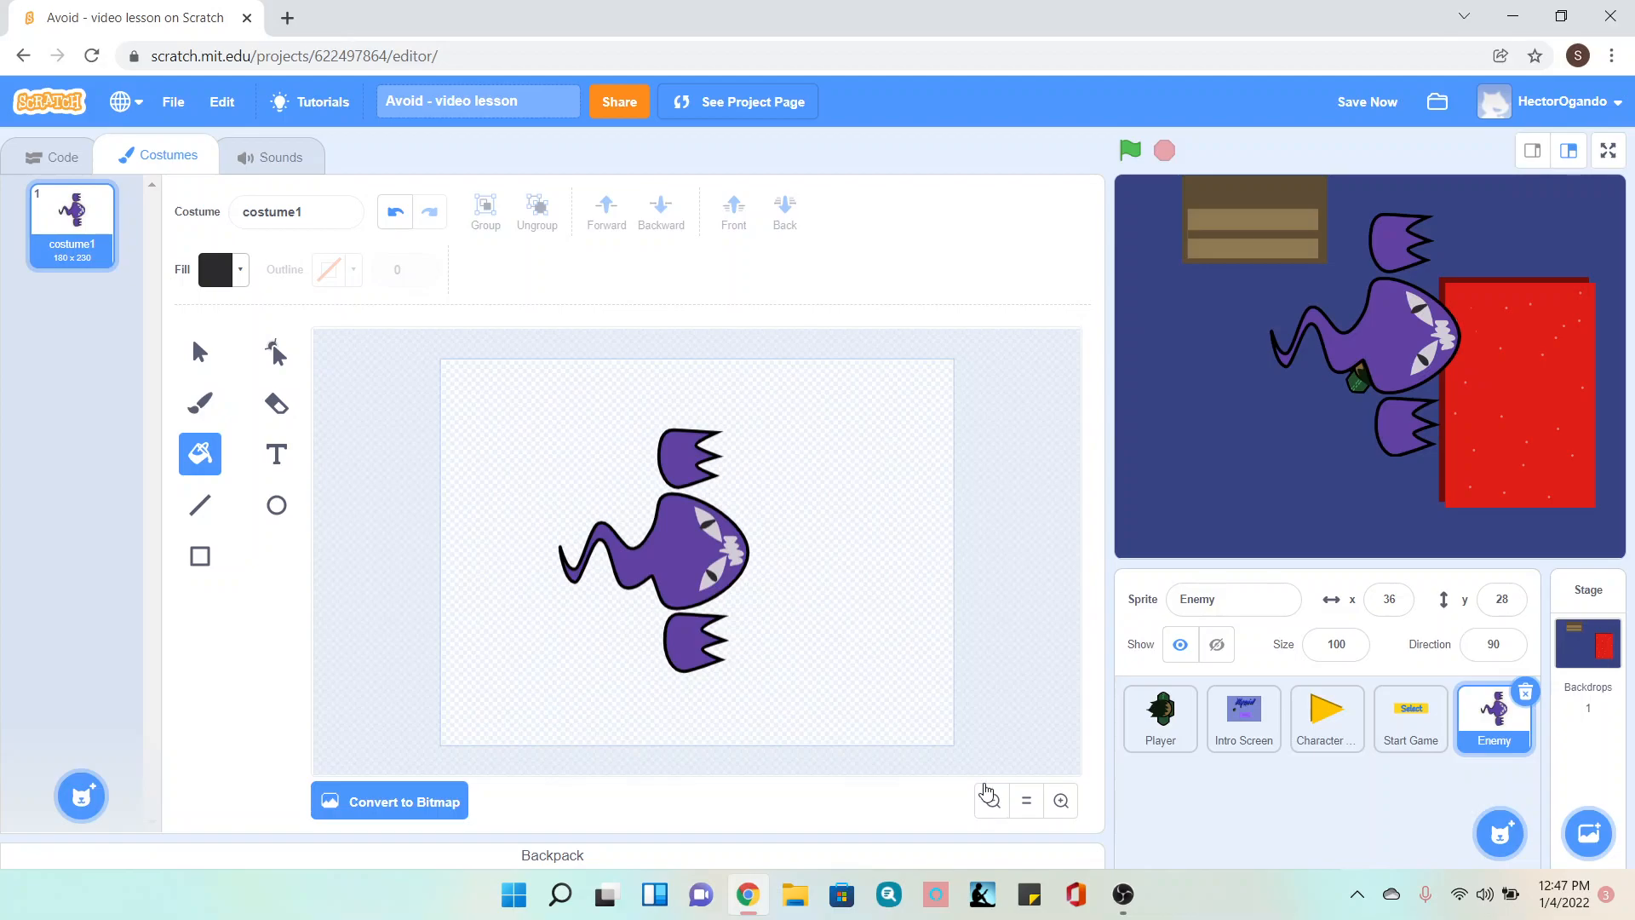